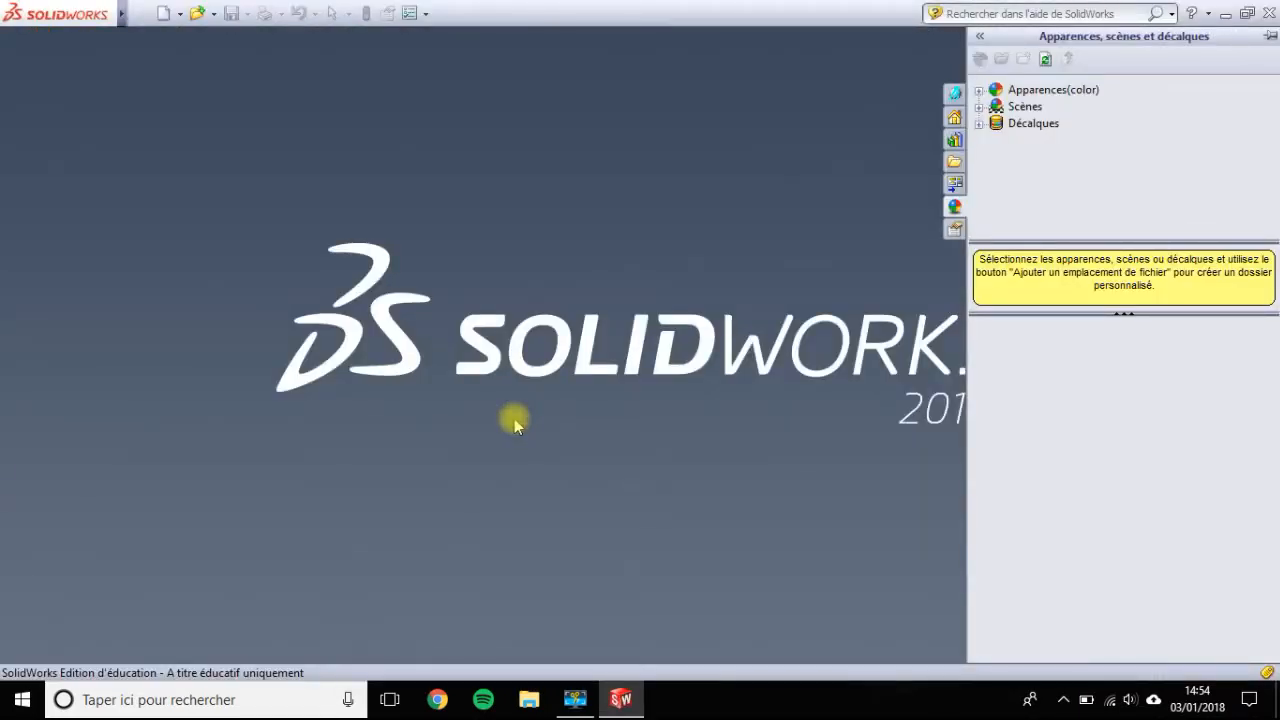
# Step: Create a new part document
pyautogui.click(179, 15)
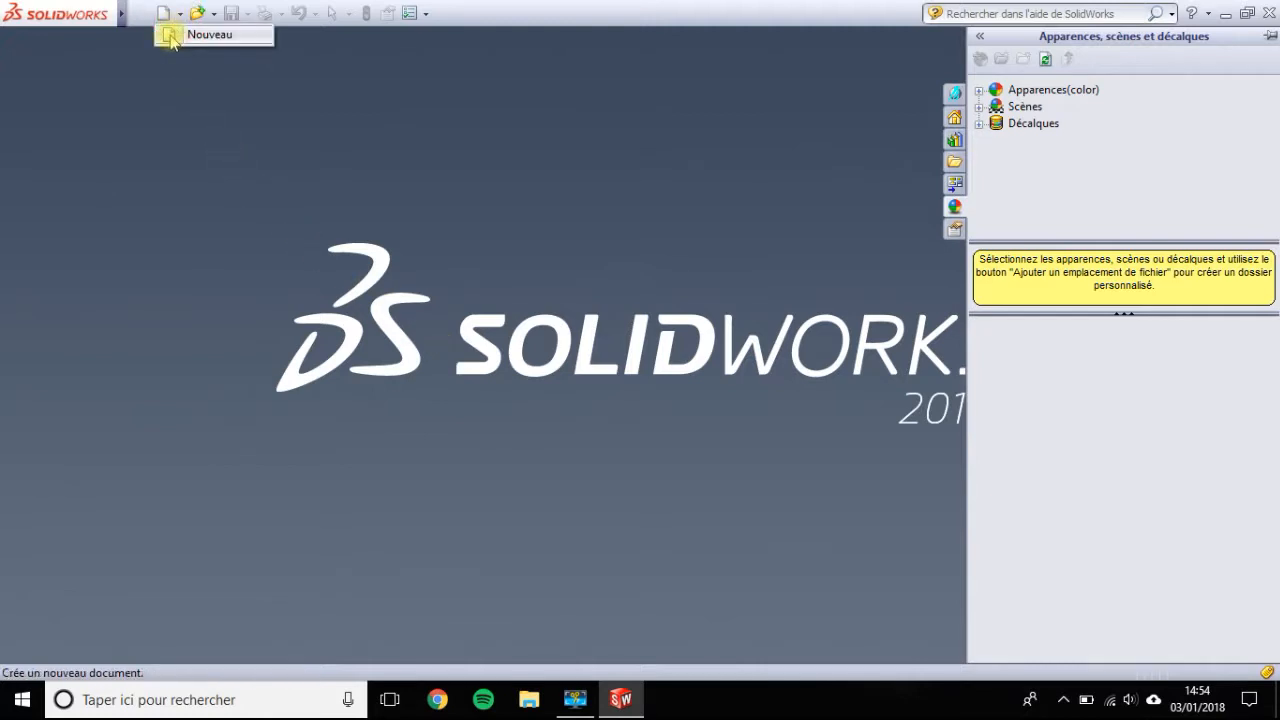
pyautogui.click(171, 38)
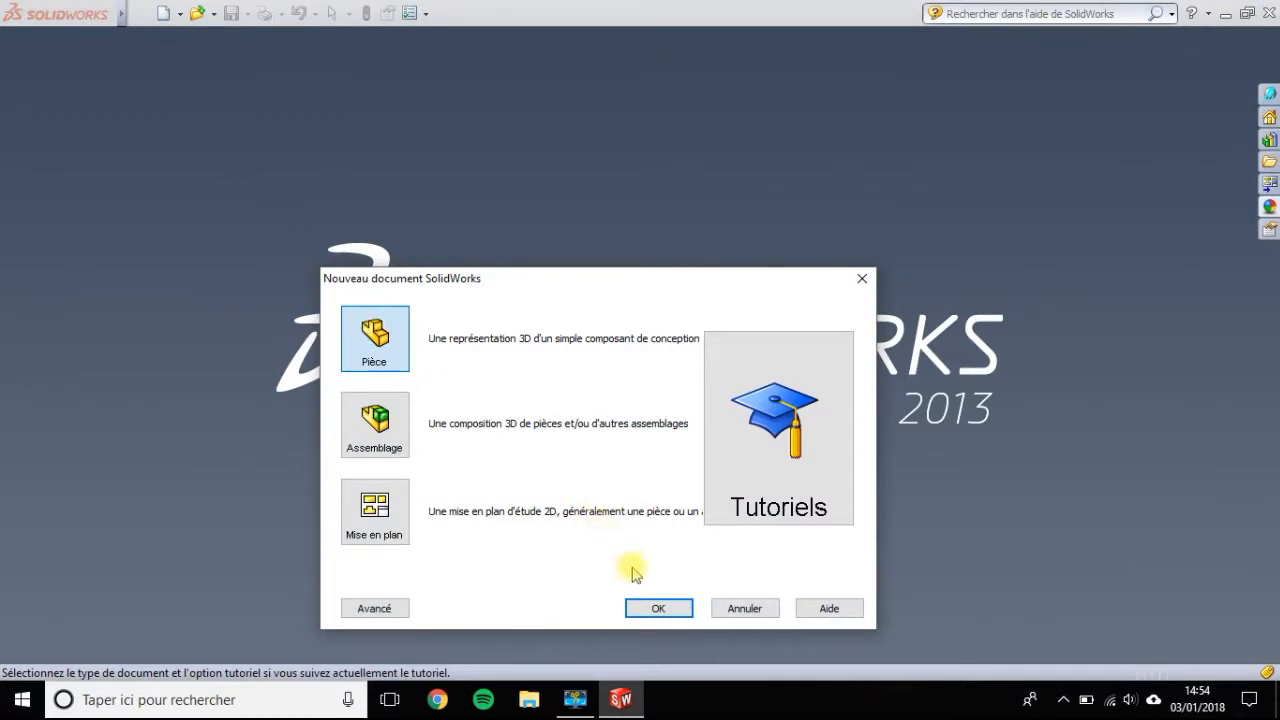
pyautogui.click(647, 608)
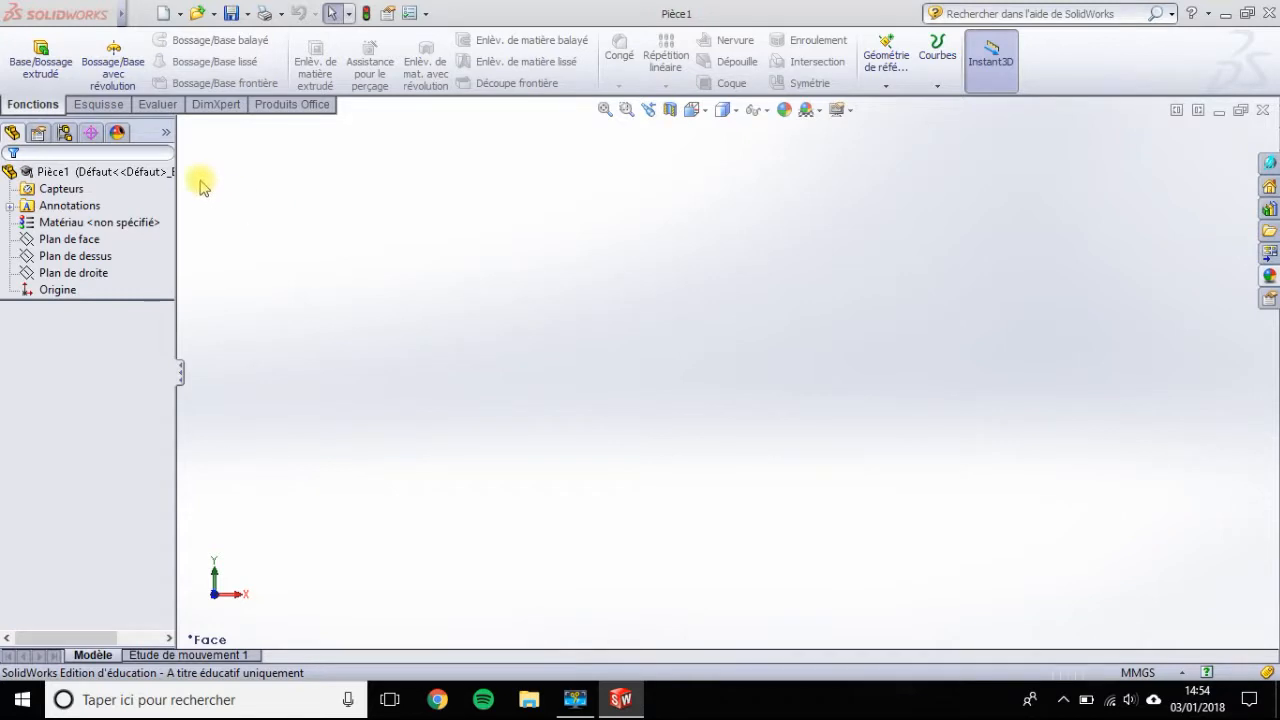
# Step: Sketch a corner rectangle on the front plane (Plan de face) from the origin, extending about 172 mm in X and 93 mm downward
pyautogui.click(104, 106)
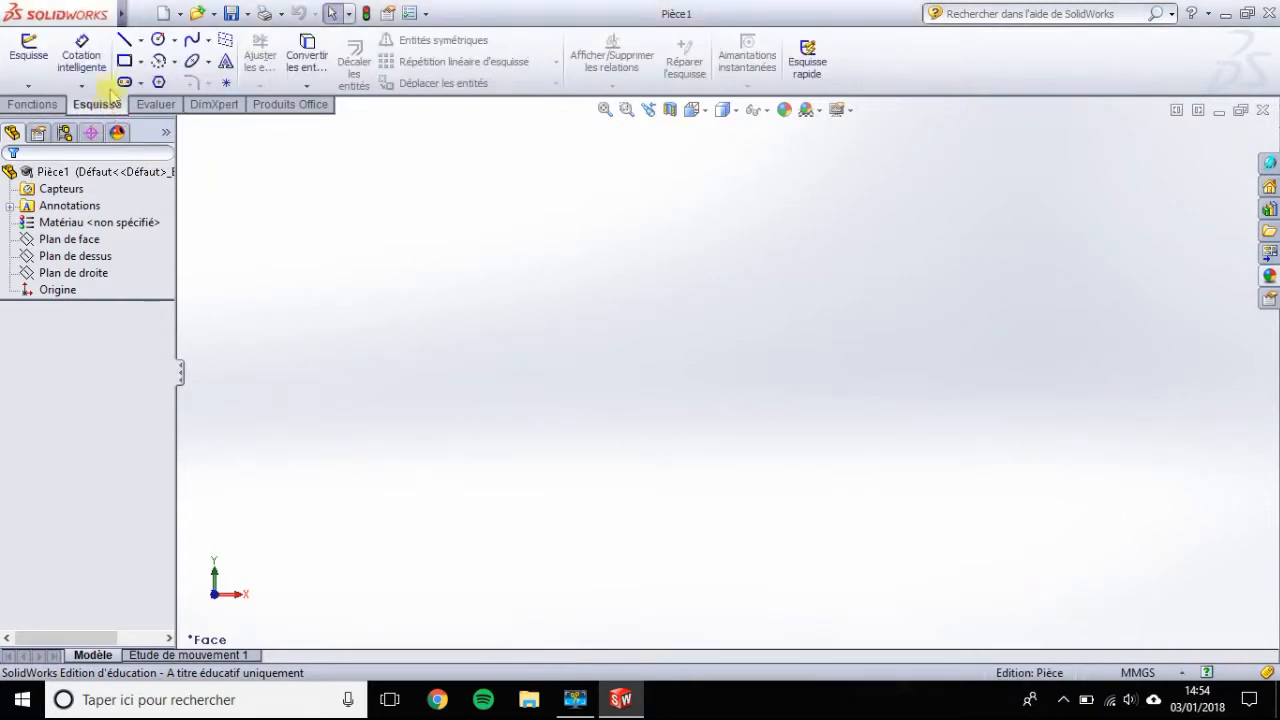
pyautogui.click(124, 62)
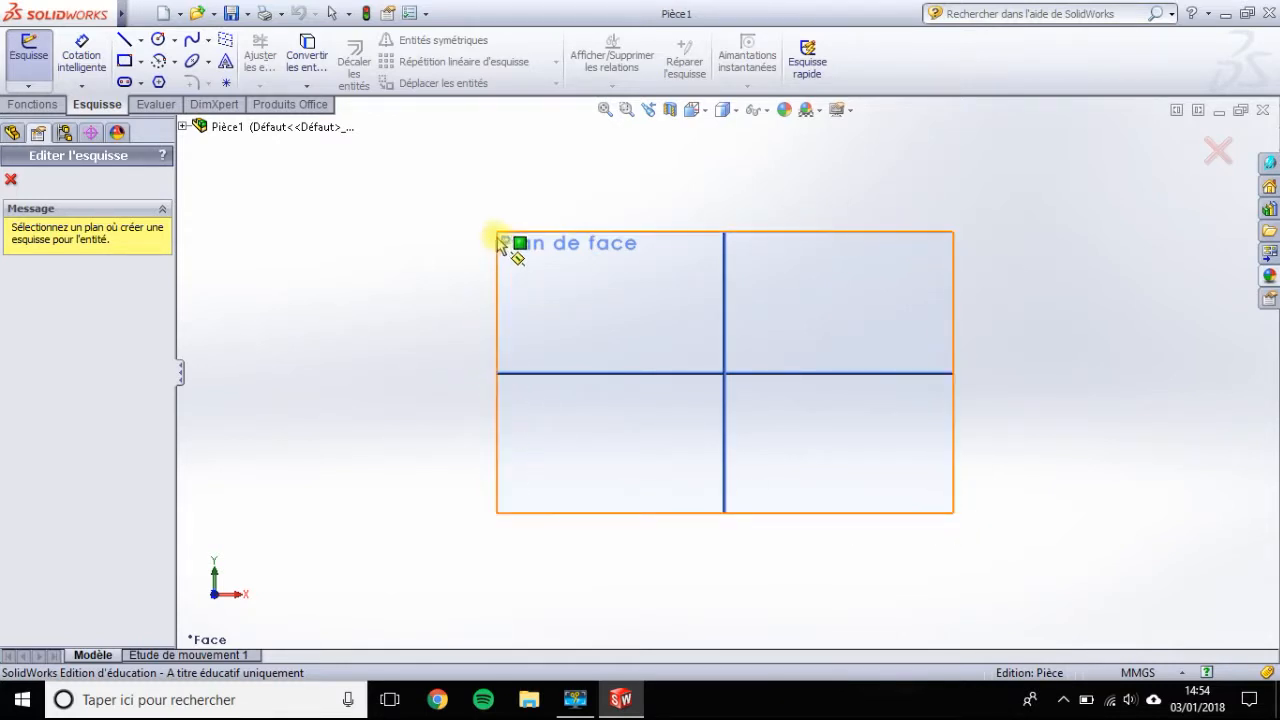
pyautogui.click(533, 252)
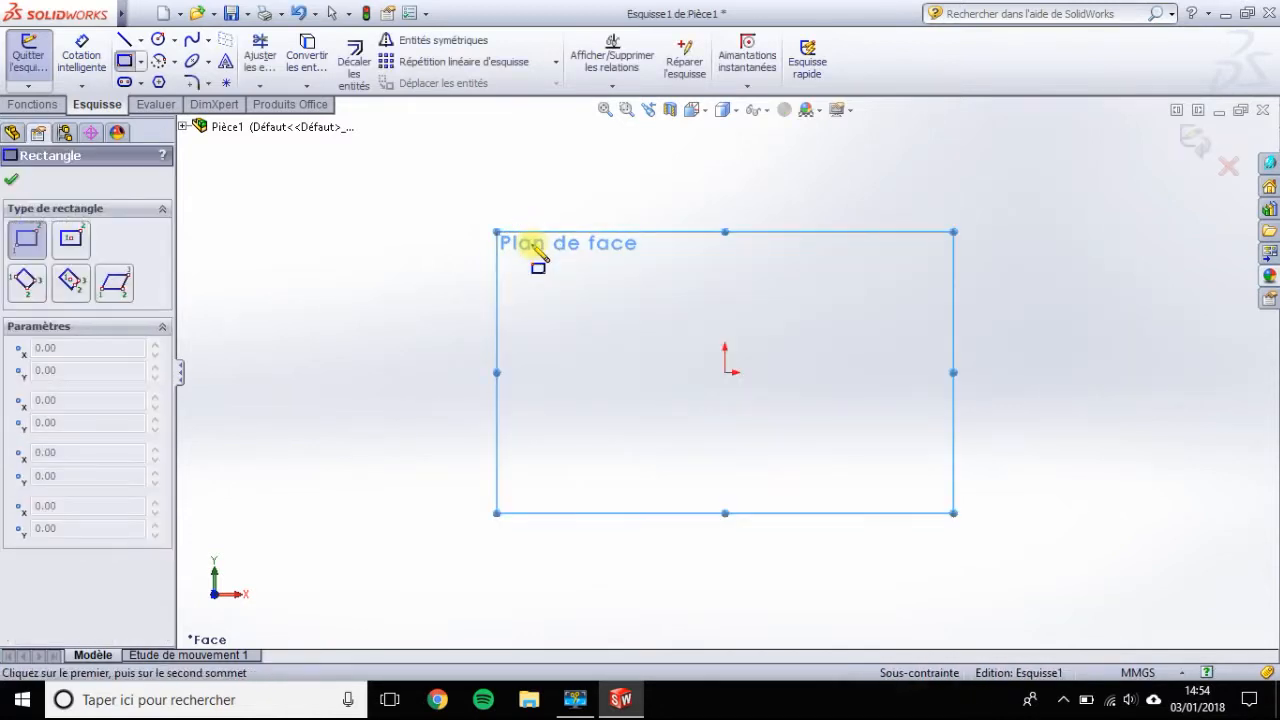
pyautogui.click(725, 372)
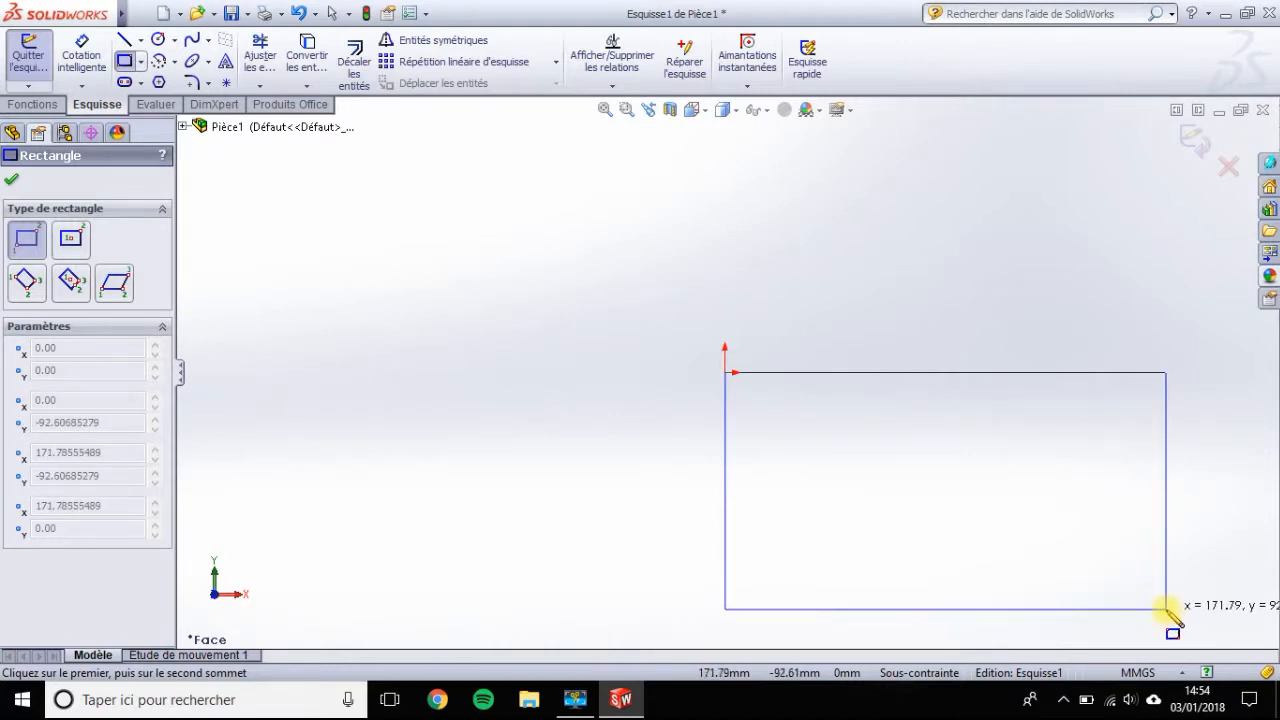
pyautogui.click(1166, 609)
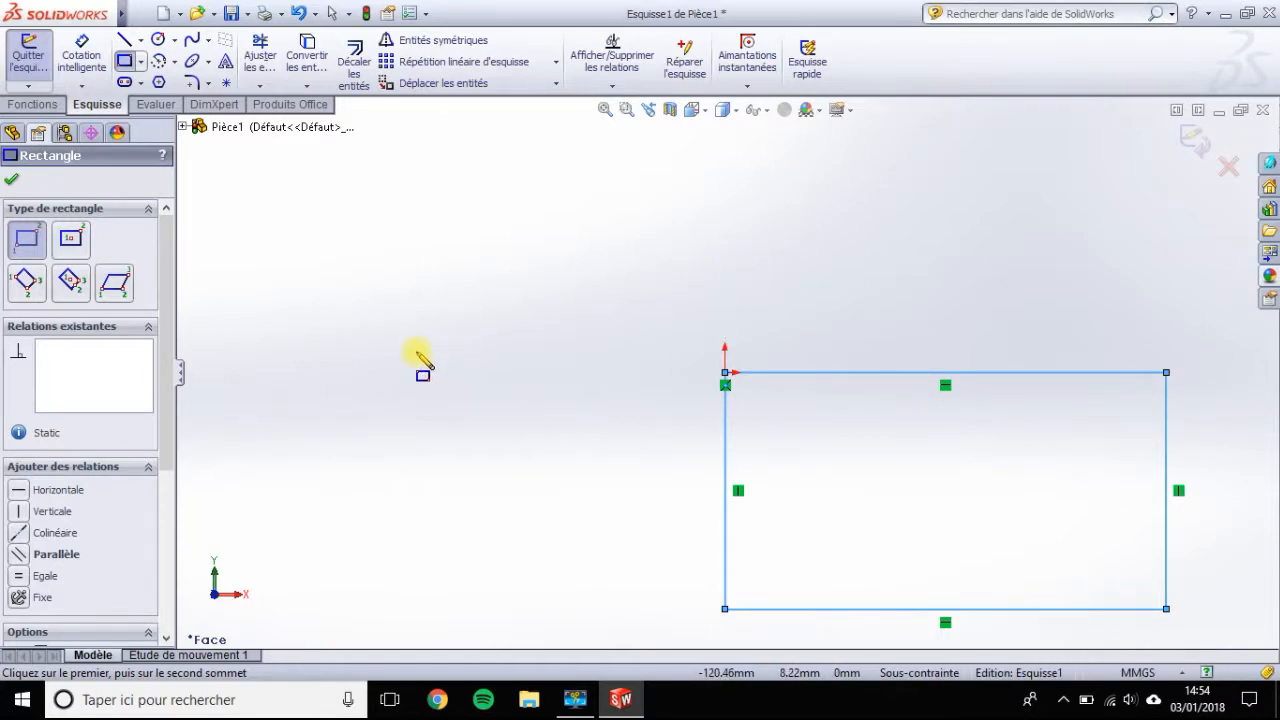
pyautogui.press('Escape')
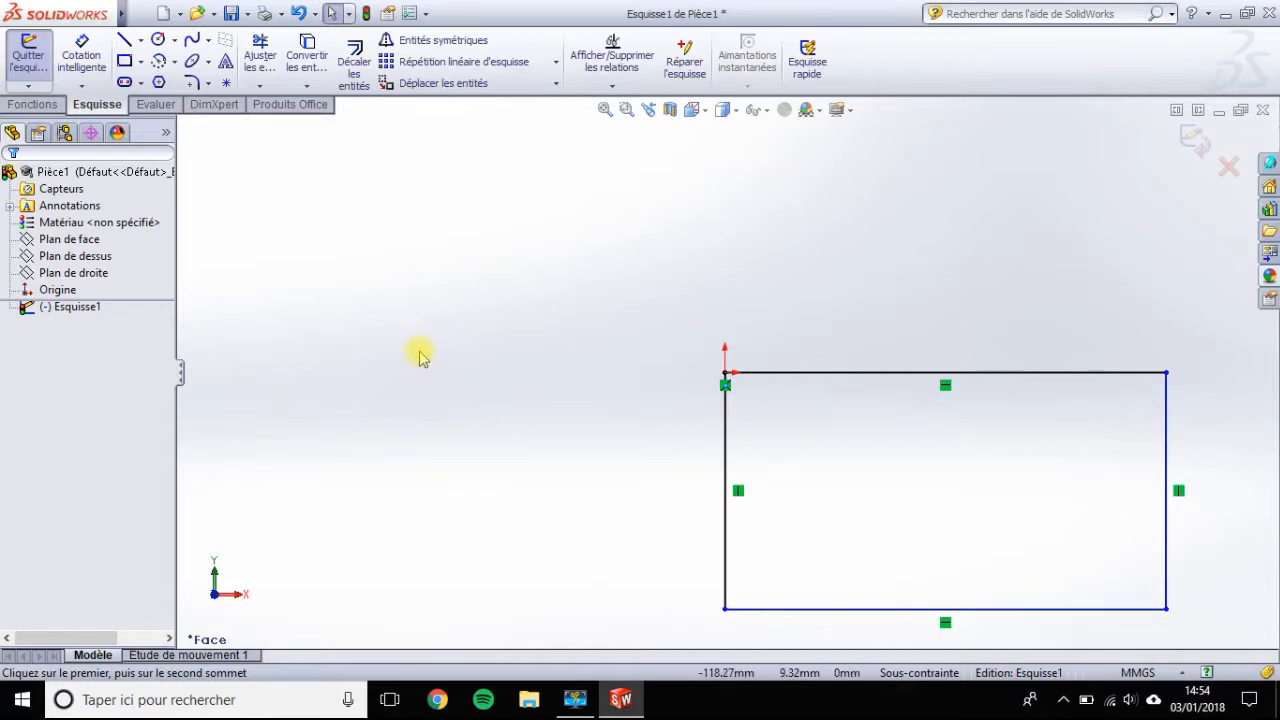
# Step: Set the length of the rectangle's left vertical line to 140 mm and of its upper horizontal line to 180 mm
pyautogui.click(726, 430)
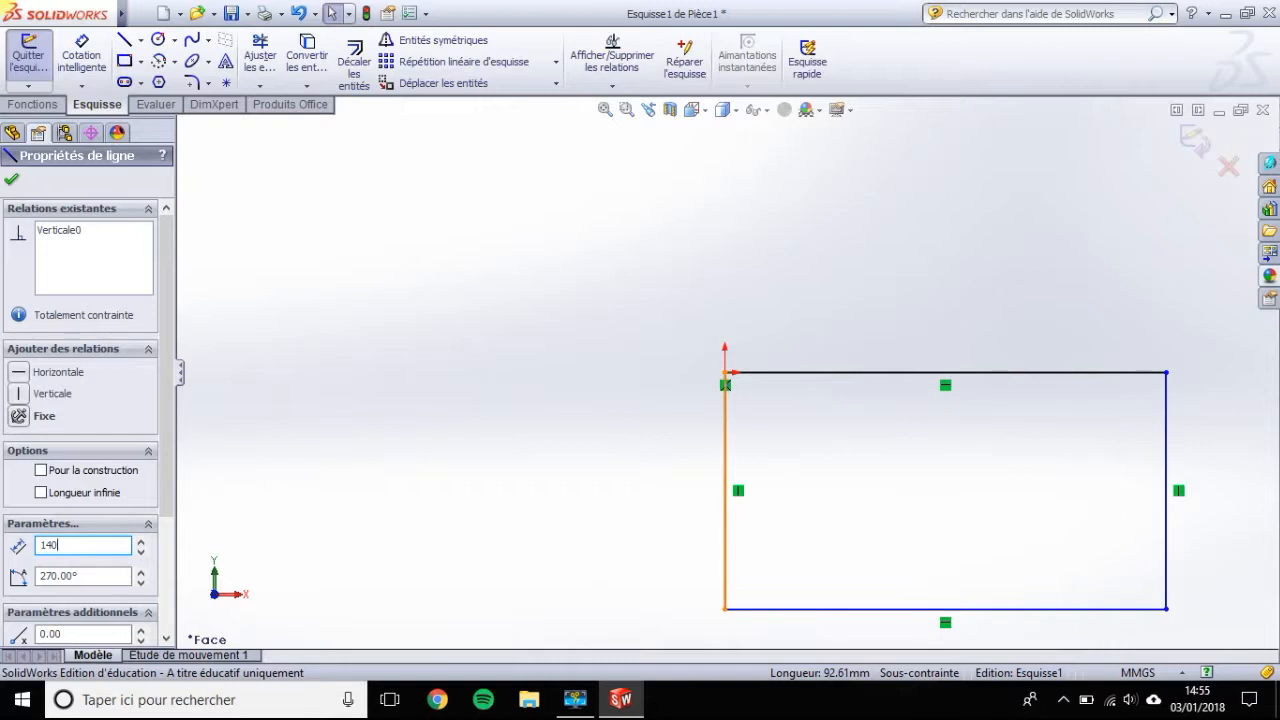
pyautogui.write('140')
pyautogui.press('Return')
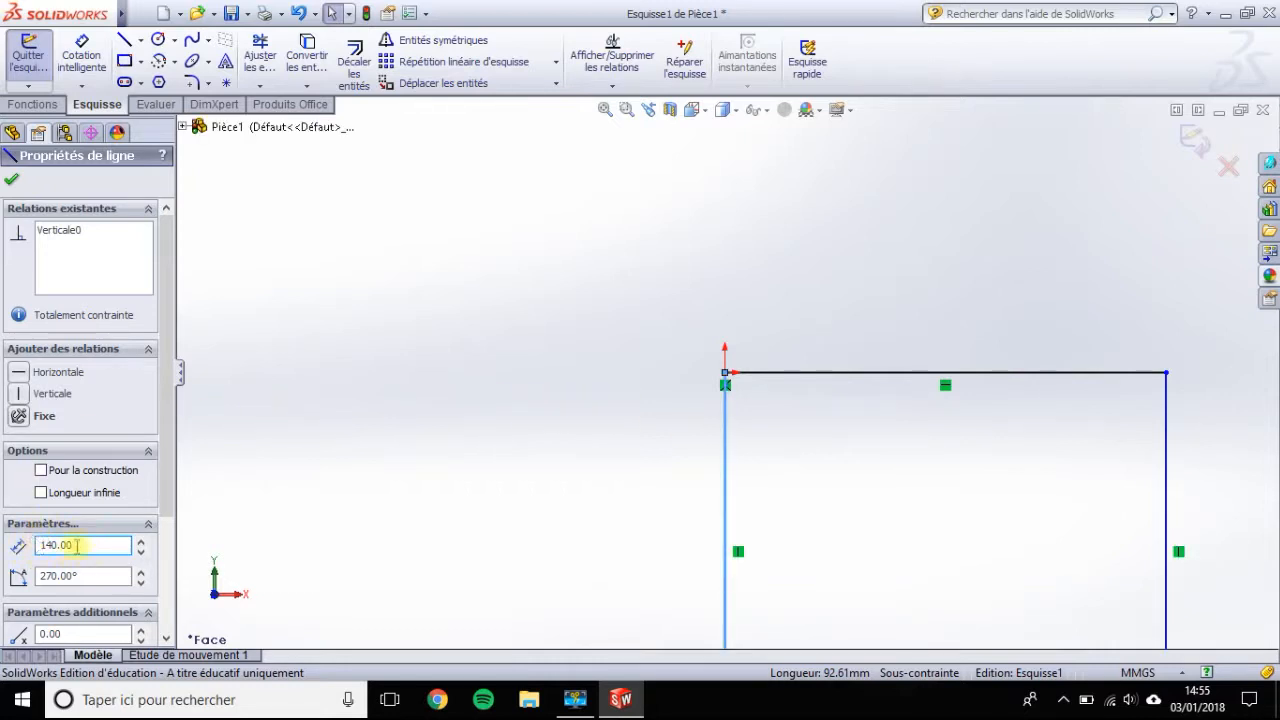
pyautogui.click(906, 374)
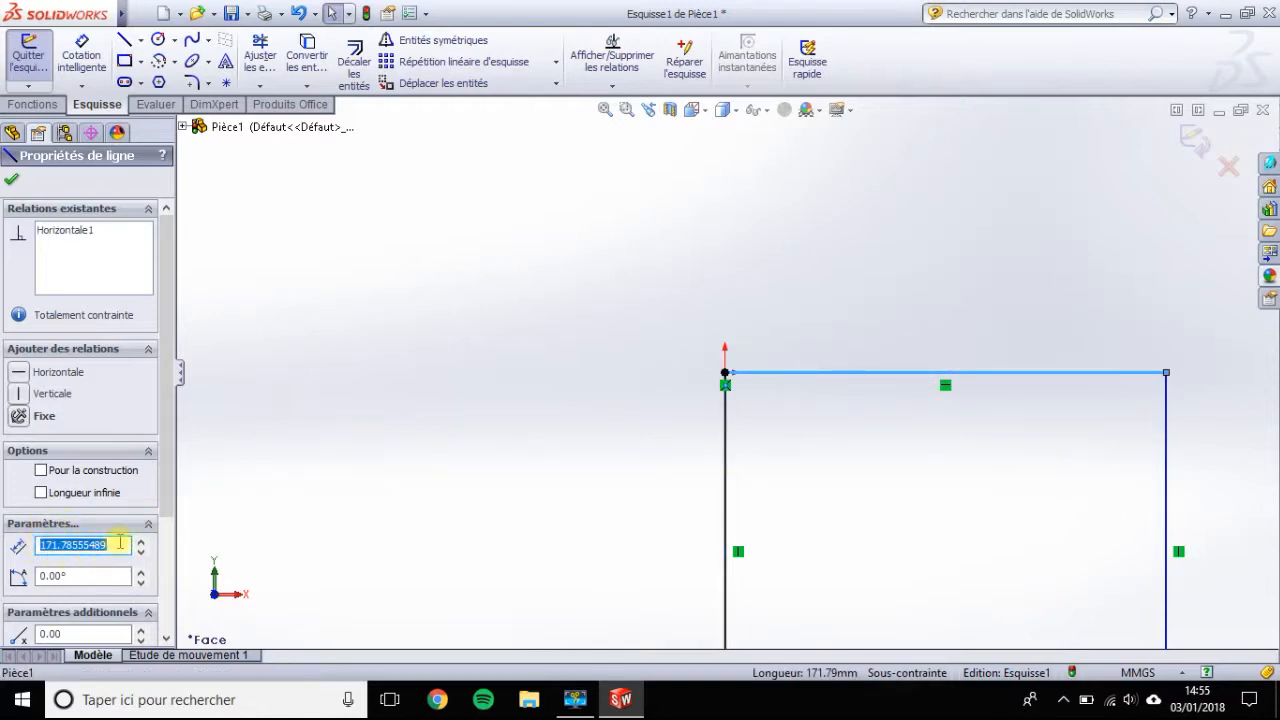
pyautogui.write('1')
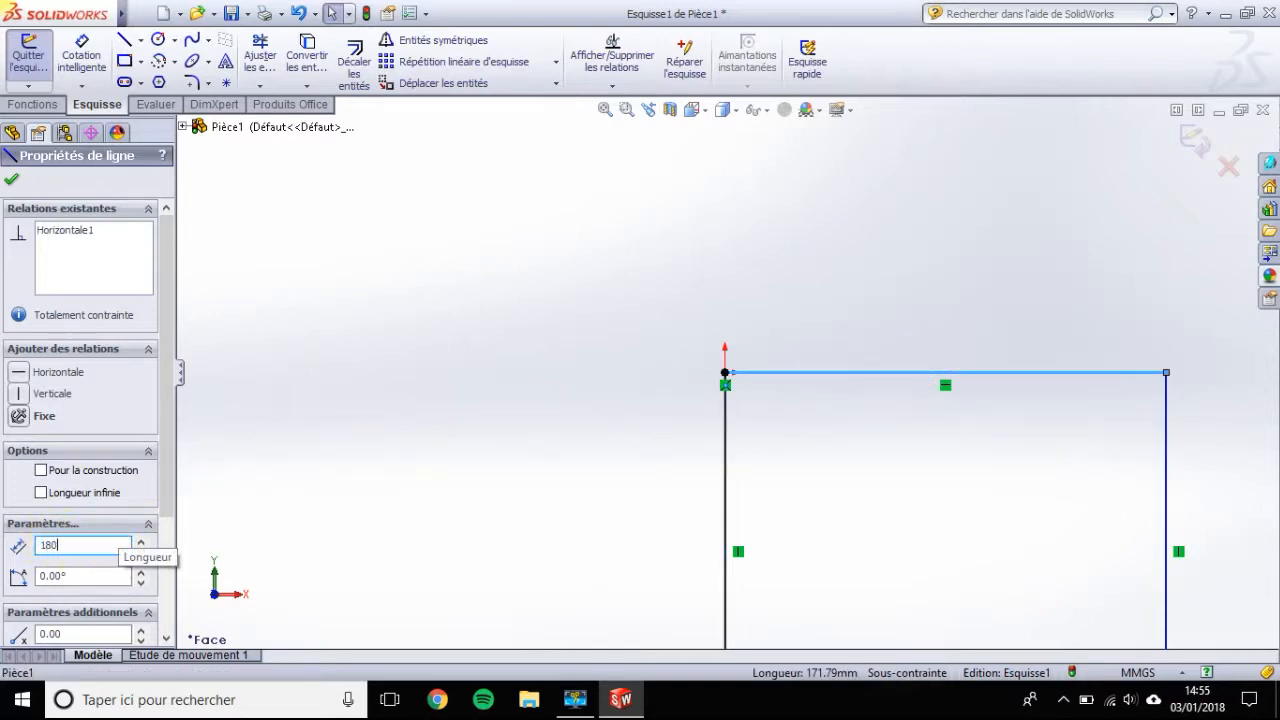
pyautogui.write('80')
pyautogui.press('Return')
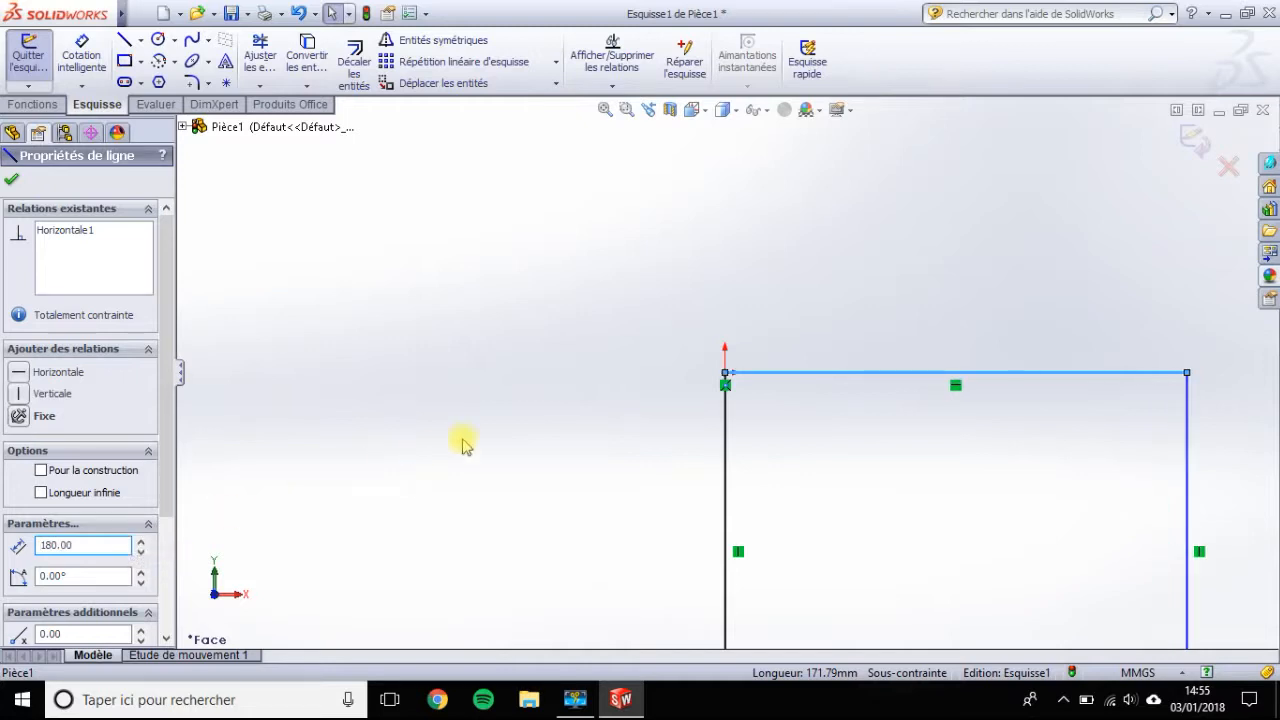
pyautogui.click(605, 110)
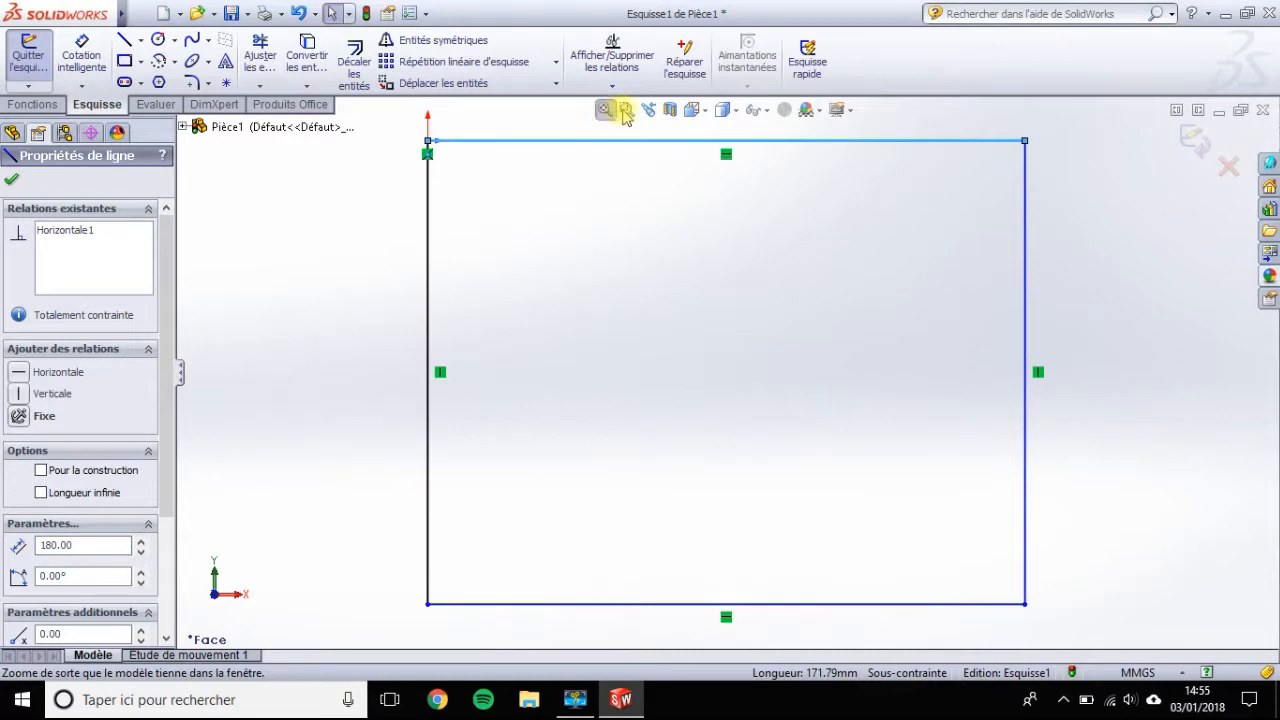
pyautogui.click(624, 113)
pyautogui.moveTo(394, 114); pyautogui.dragTo(515, 215)
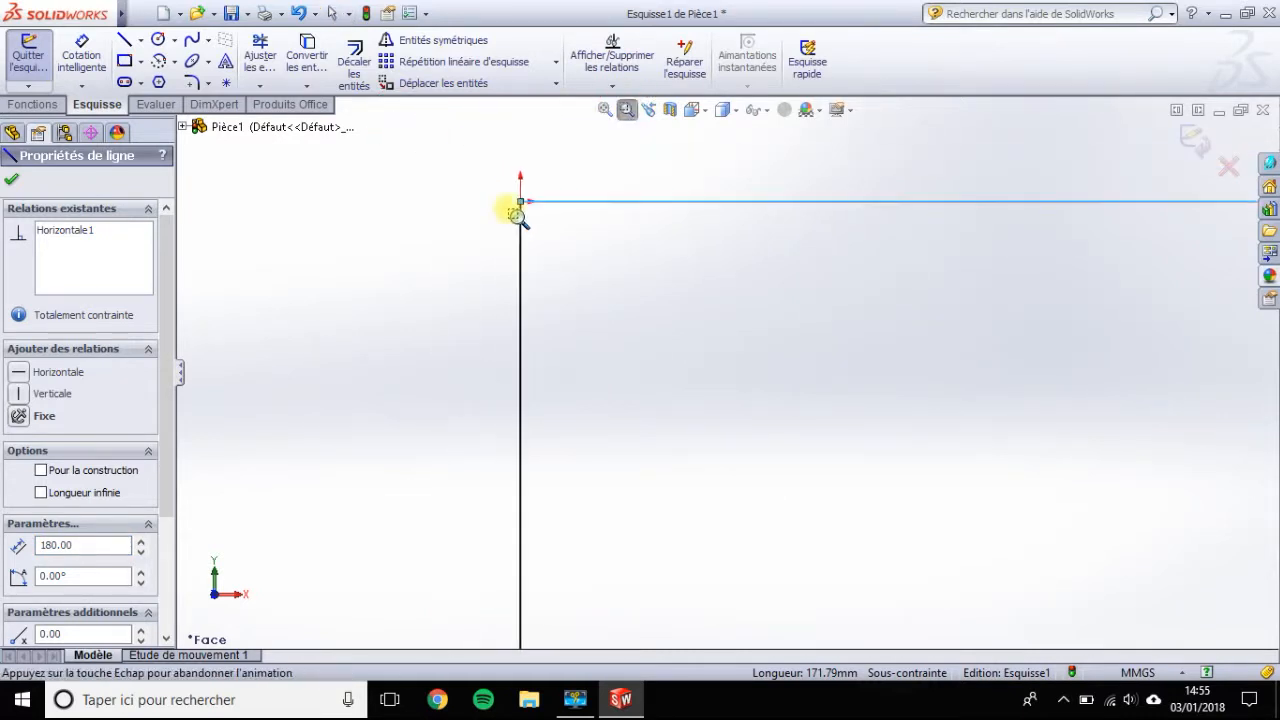
pyautogui.click(603, 112)
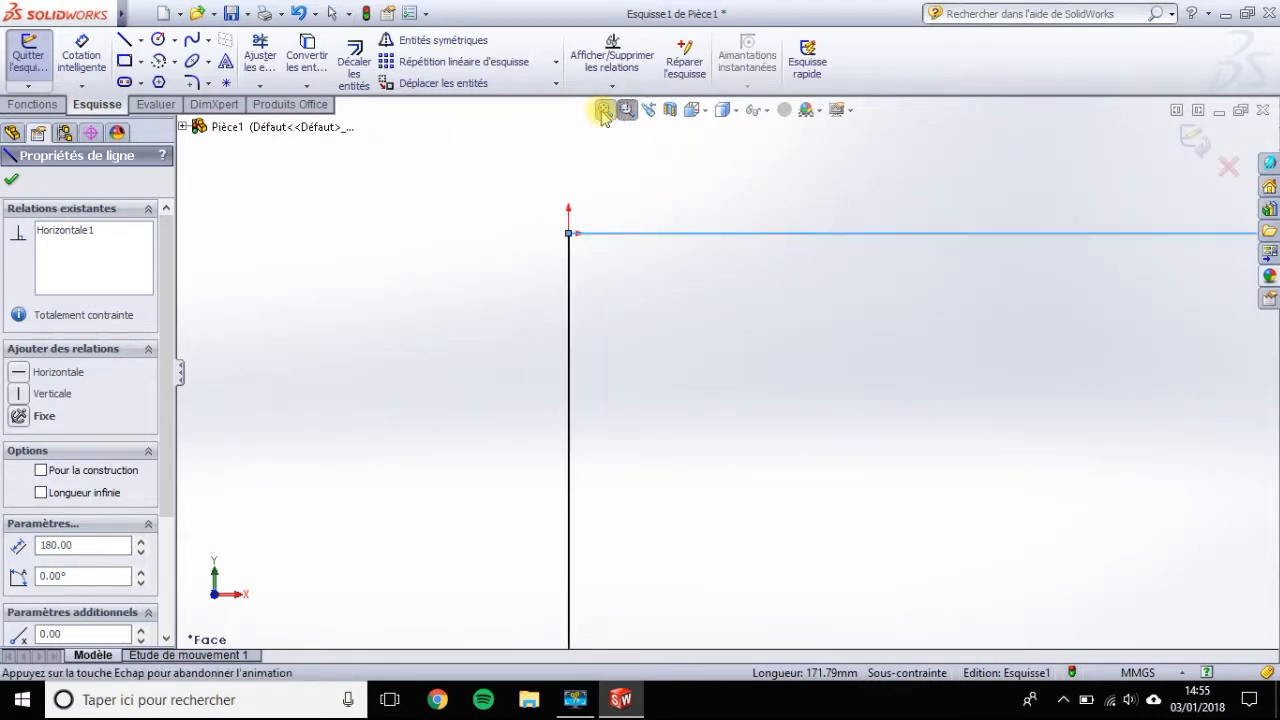
pyautogui.scroll(-5, 800, 386)
pyautogui.scroll(6, 800, 386)
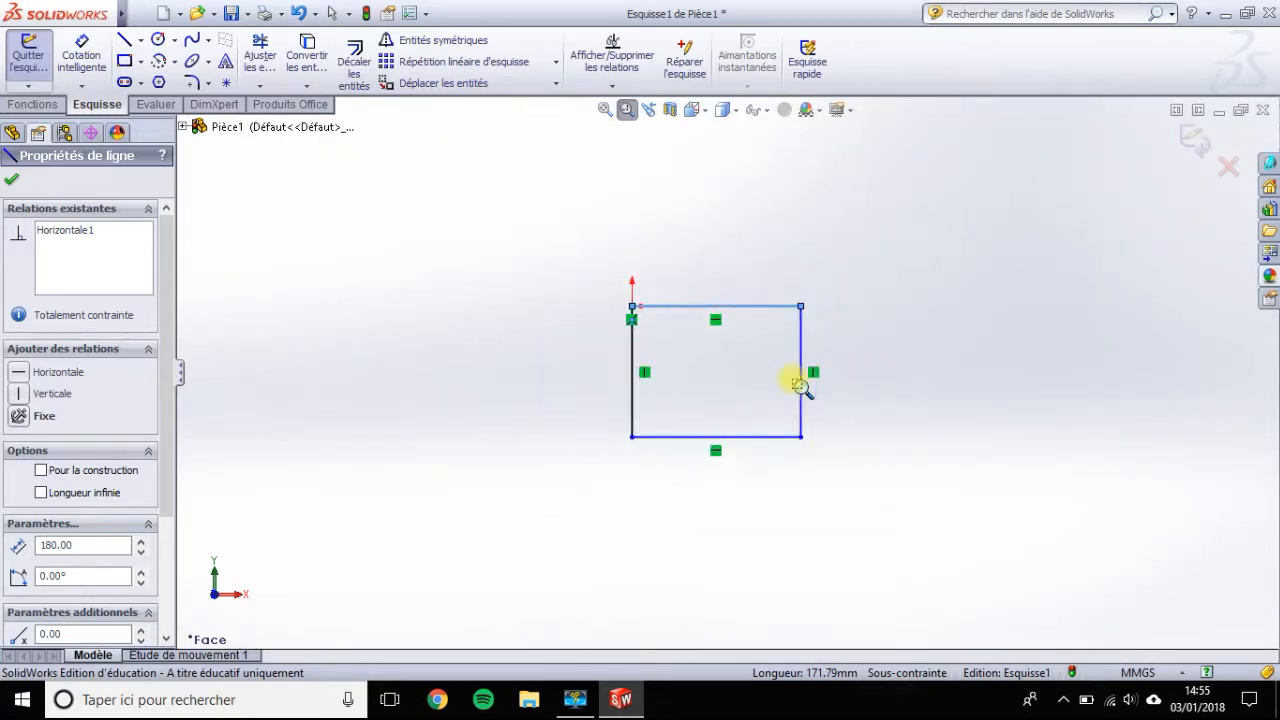
pyautogui.click(604, 112)
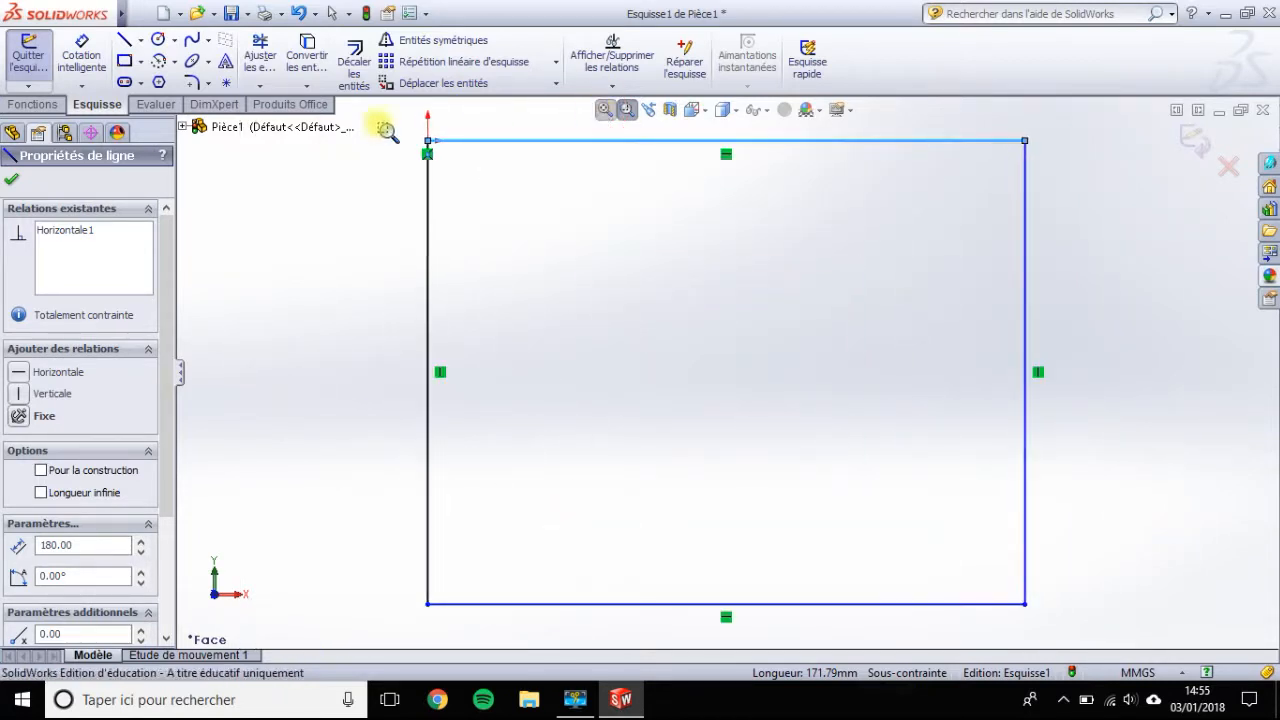
# Step: Close the line properties and add a smart dimension to the rectangle's left vertical side, placing it outside the profile
pyautogui.click(12, 182)
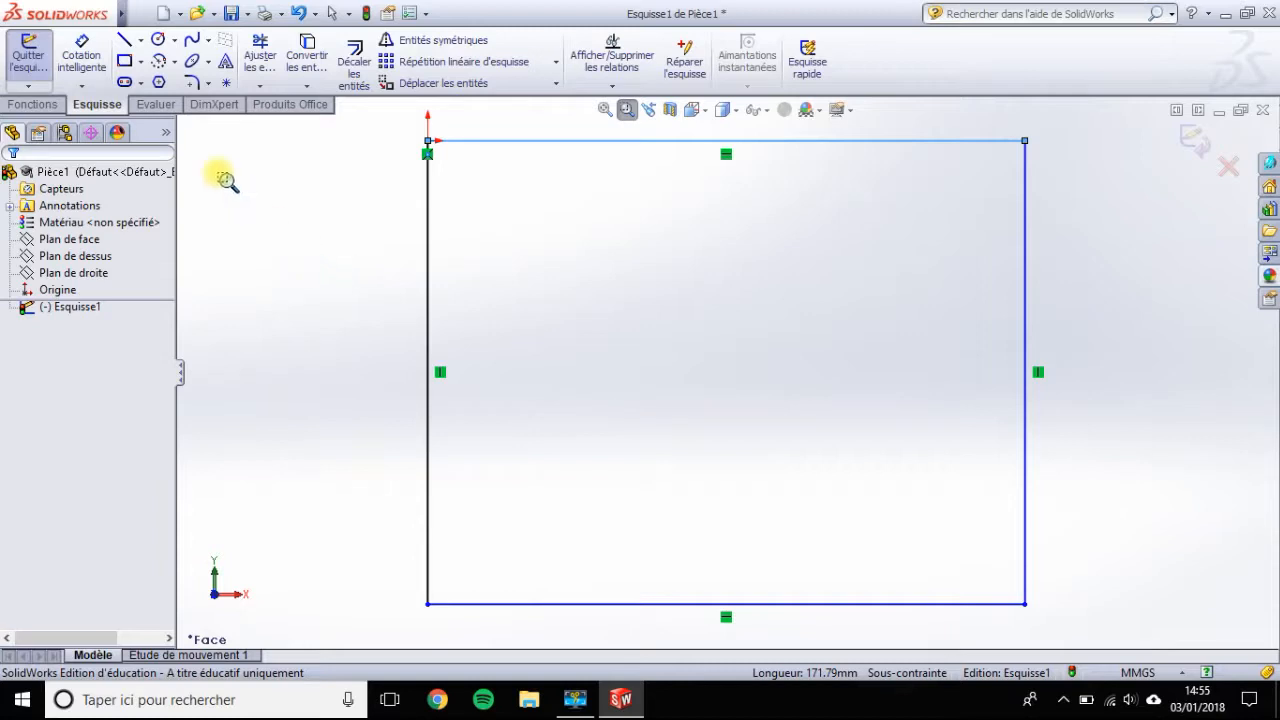
pyautogui.click(84, 48)
pyautogui.click(427, 305)
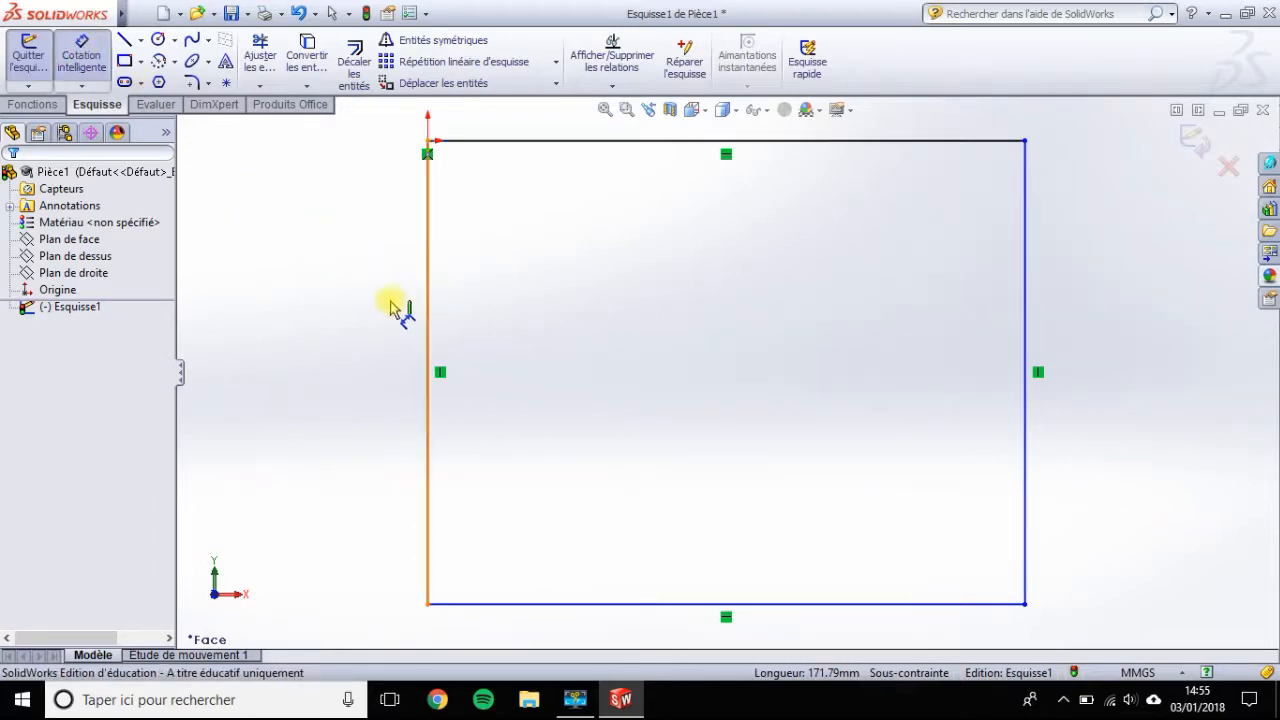
pyautogui.click(347, 348)
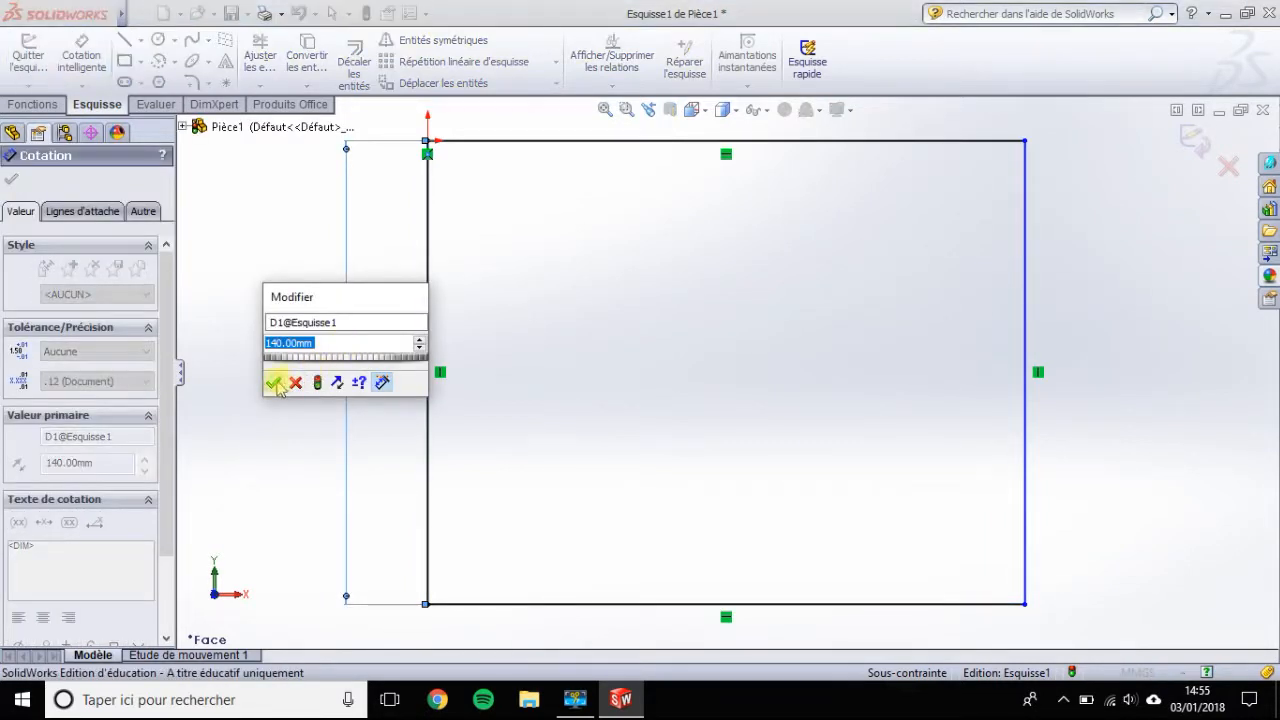
pyautogui.click(274, 382)
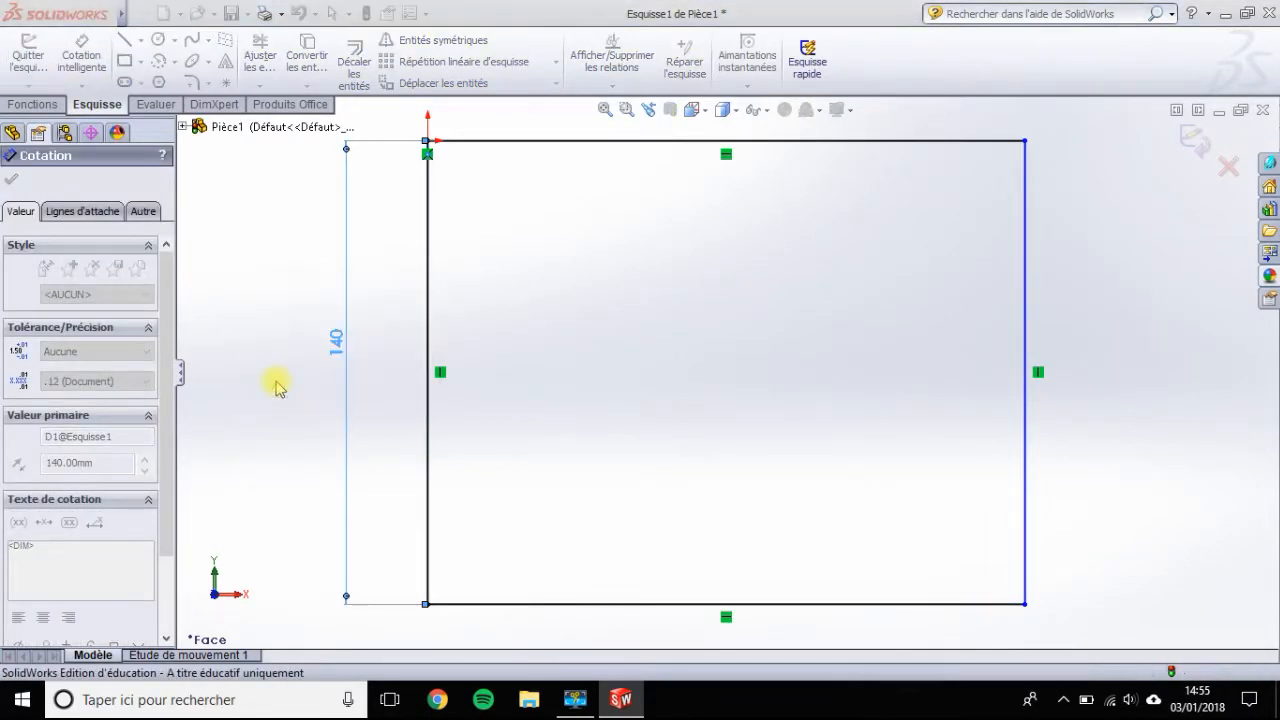
# Step: Add a smart dimension to the rectangle's upper horizontal side, placing it above the line, and finish dimensioning
pyautogui.click(566, 140)
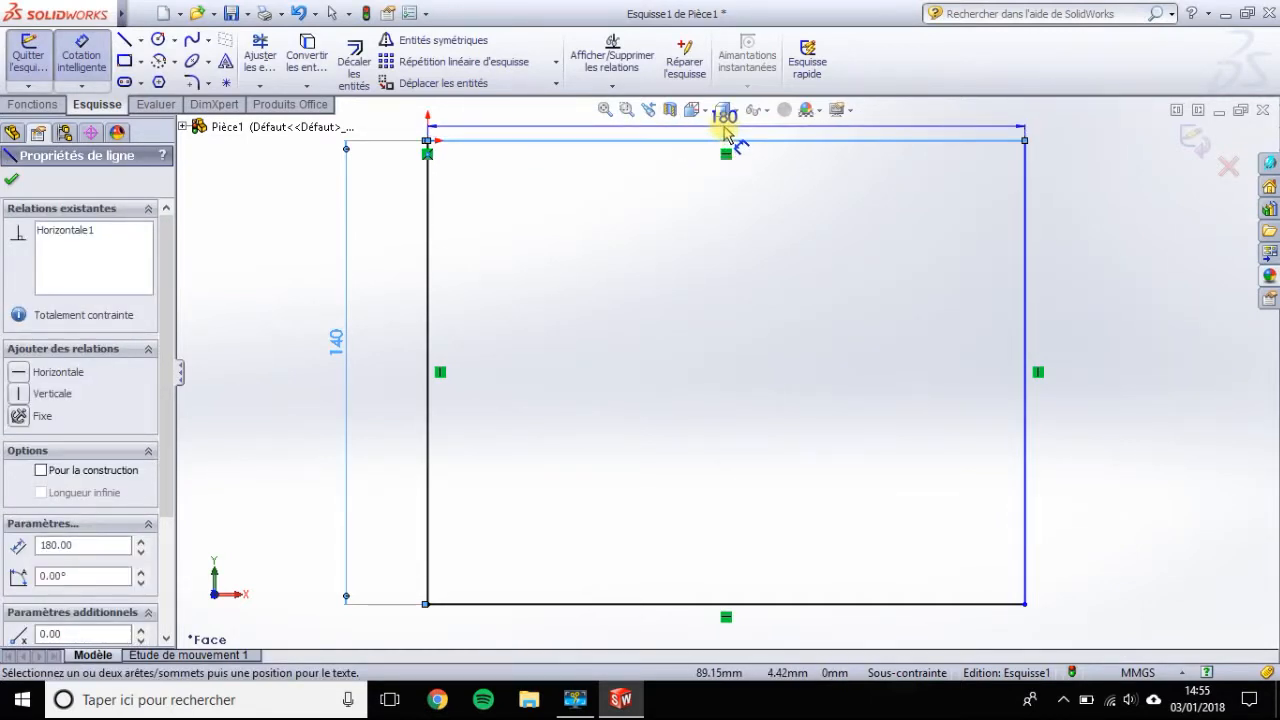
pyautogui.click(725, 126)
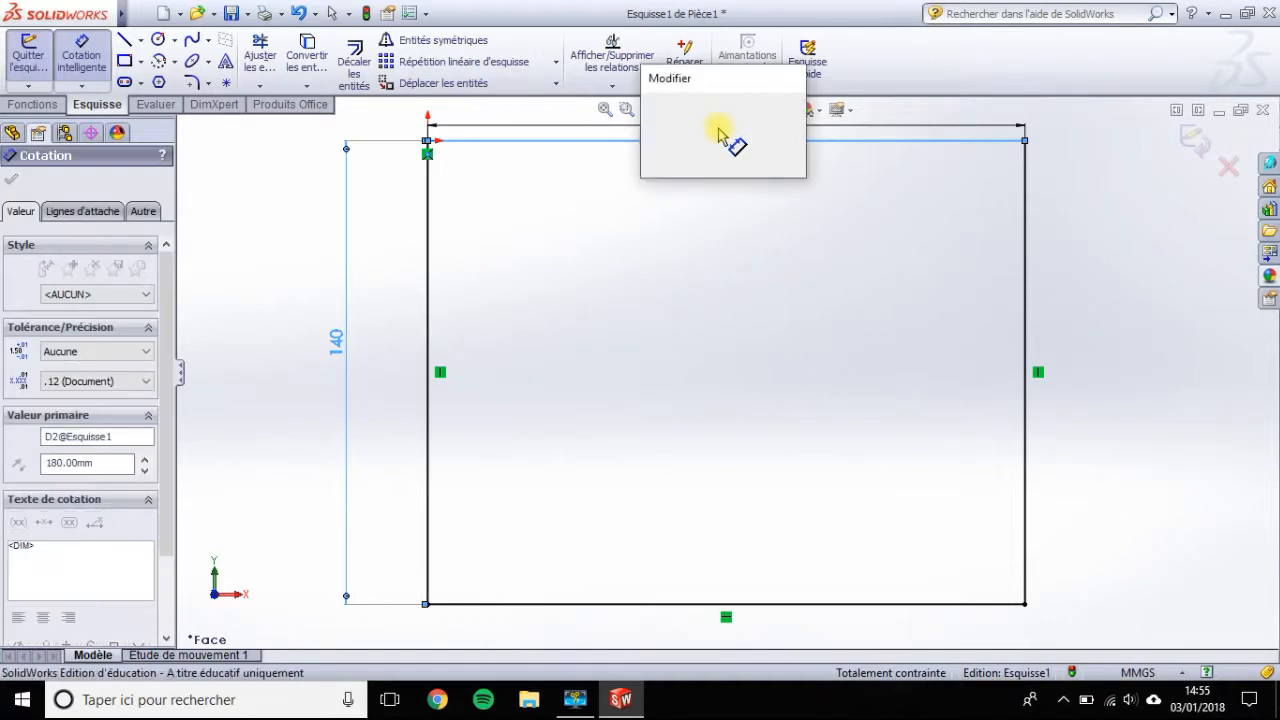
pyautogui.click(651, 162)
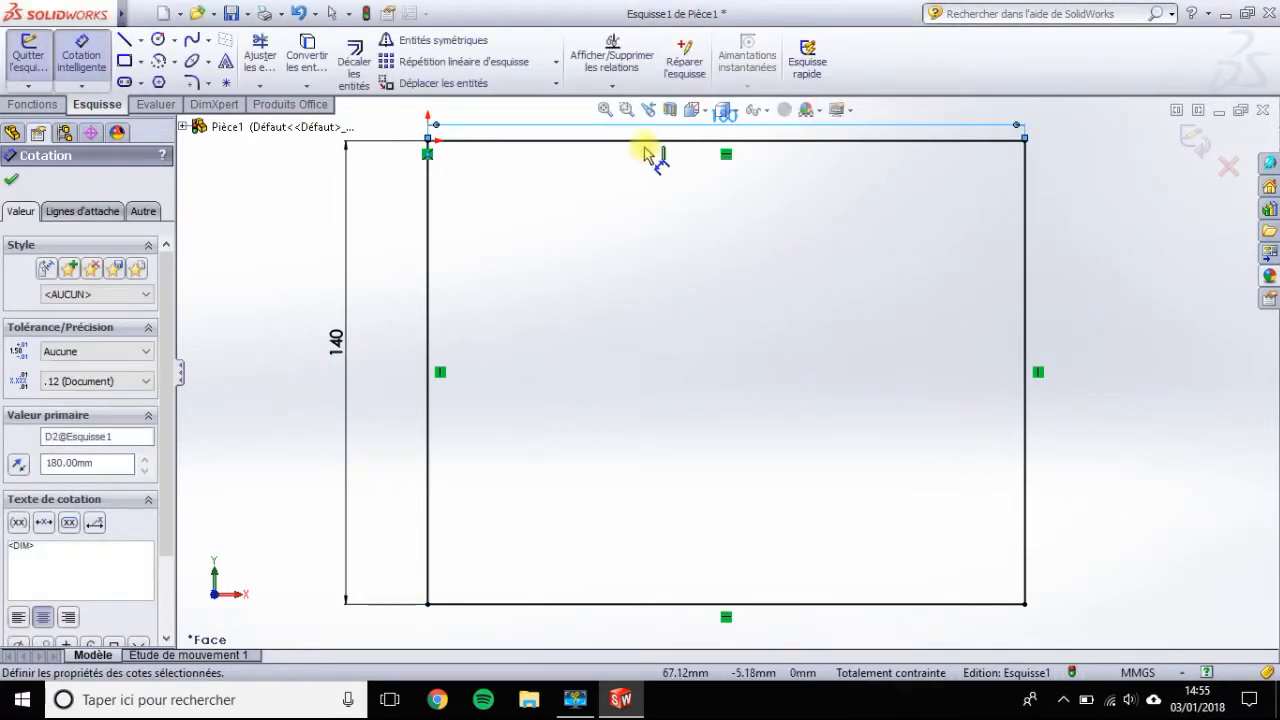
pyautogui.click(606, 110)
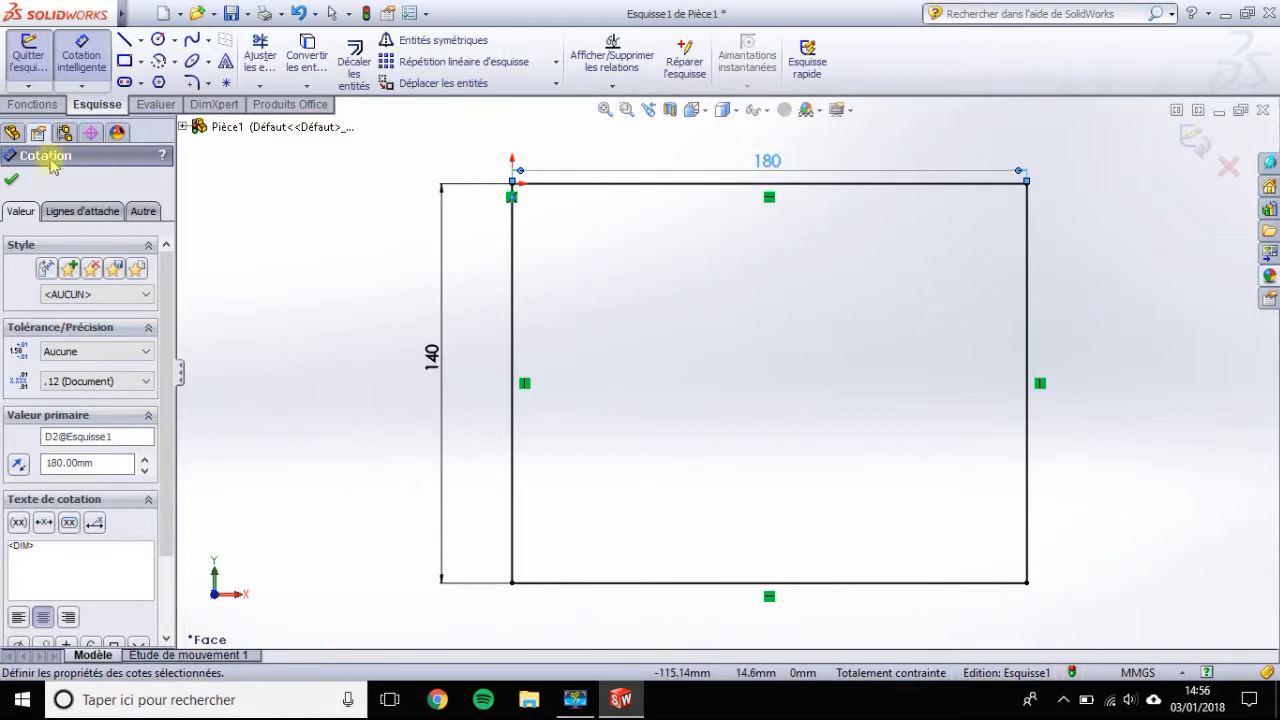
pyautogui.click(13, 181)
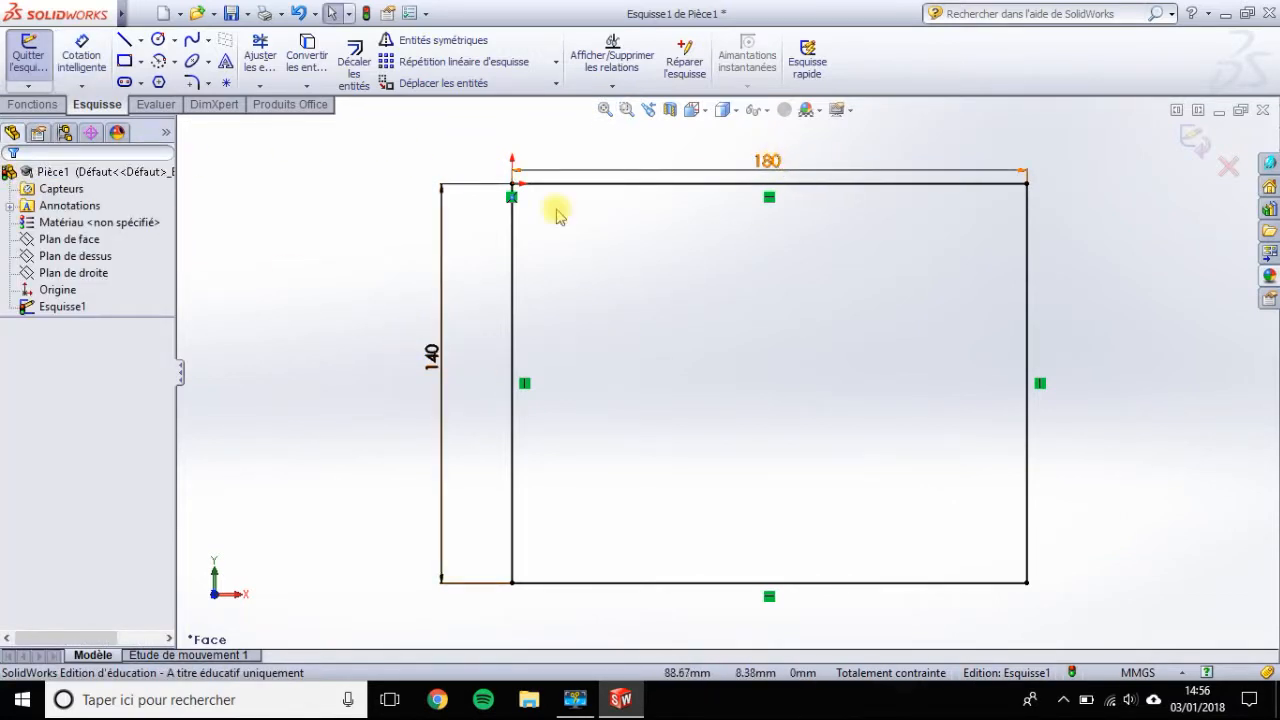
# Step: Set the rectangle's vertical dimension to 150 mm
pyautogui.doubleClick(433, 350)
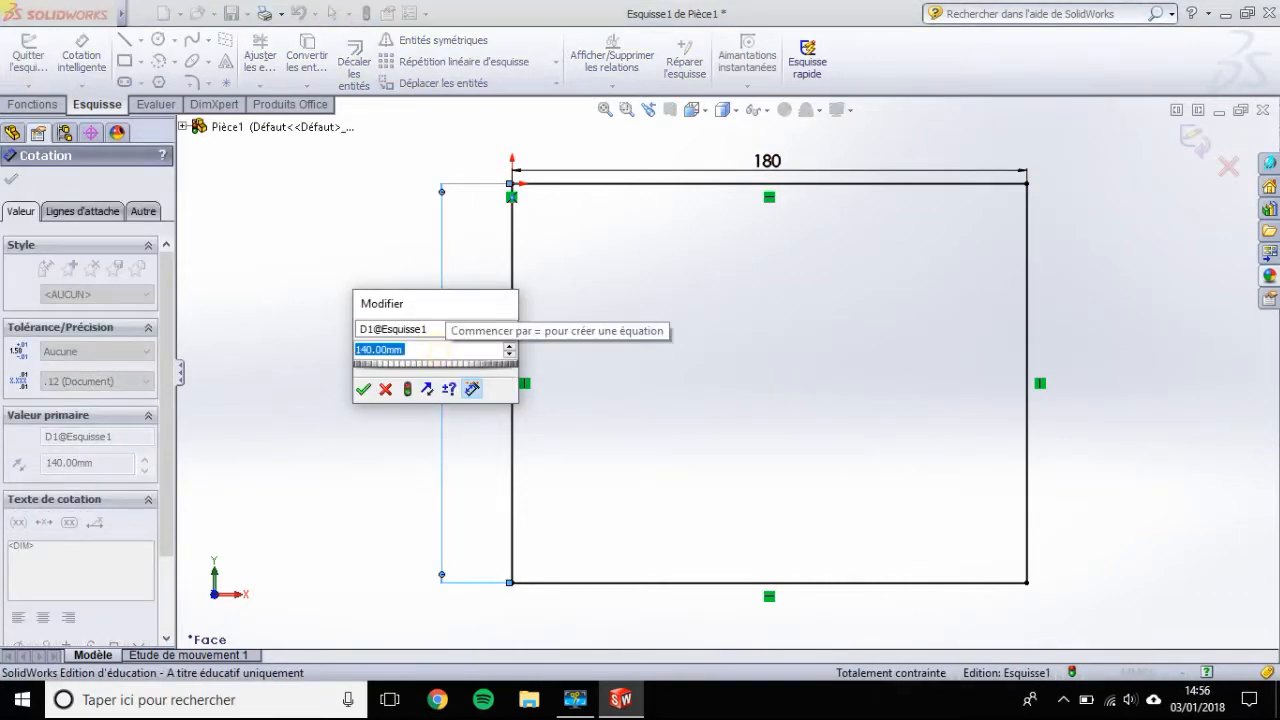
pyautogui.write('150')
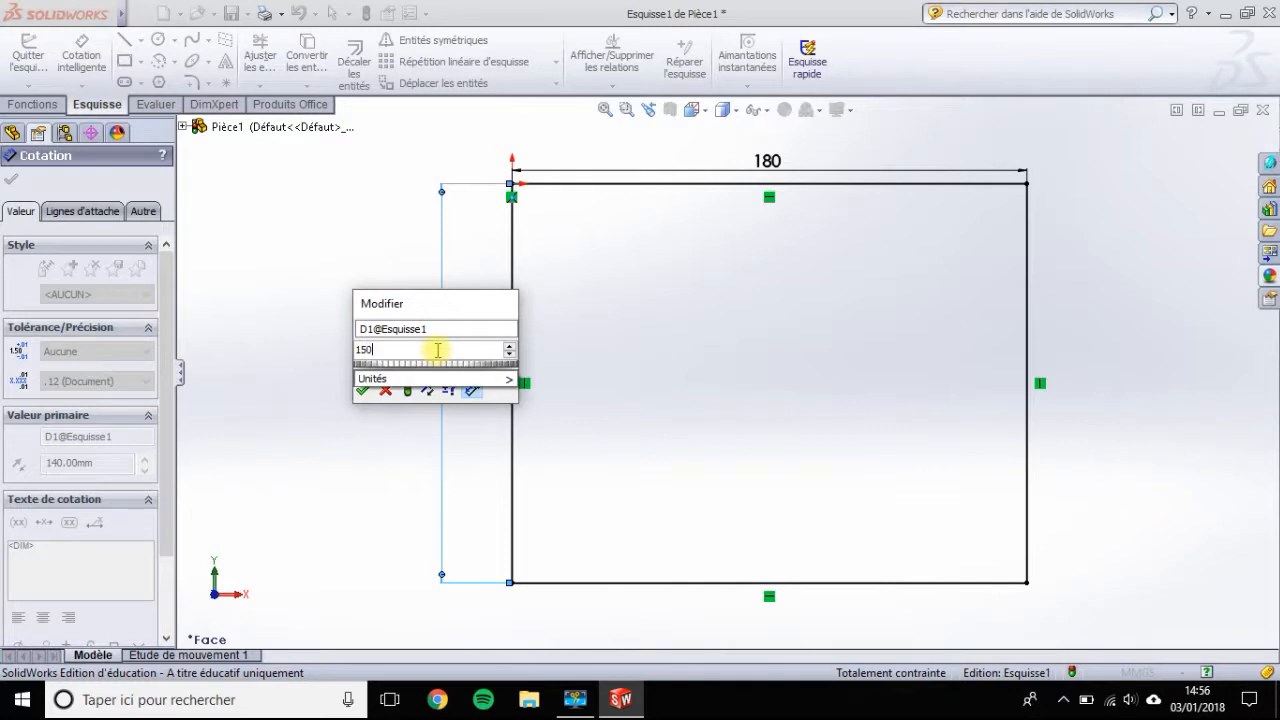
pyautogui.press('Return')
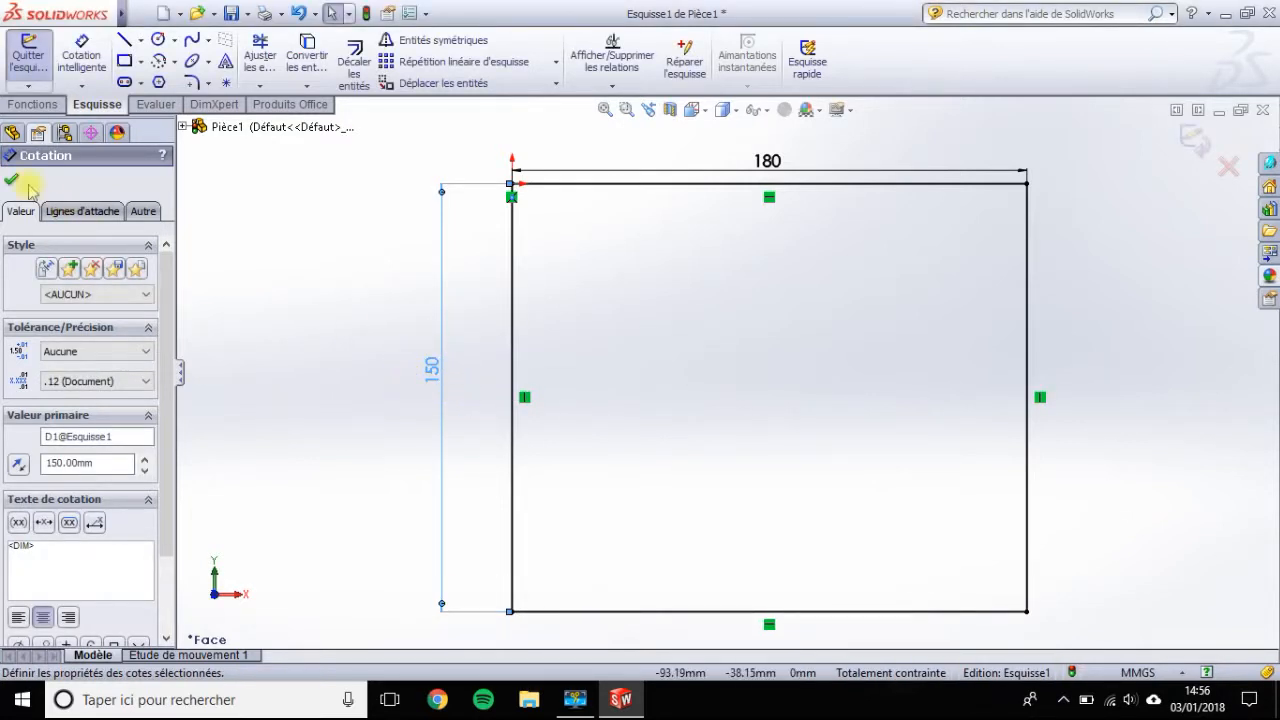
pyautogui.click(8, 176)
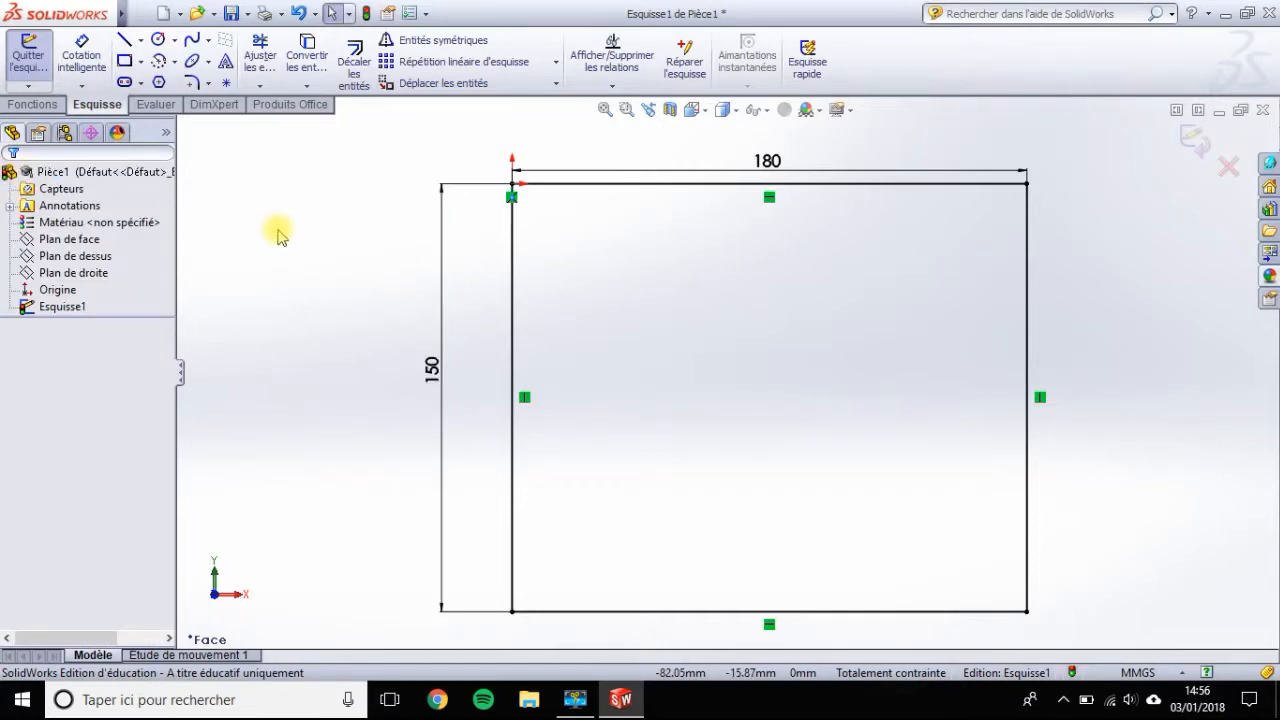
# Step: Display the sheet metal (Tôlerie) toolbar
pyautogui.moveTo(128, 18)
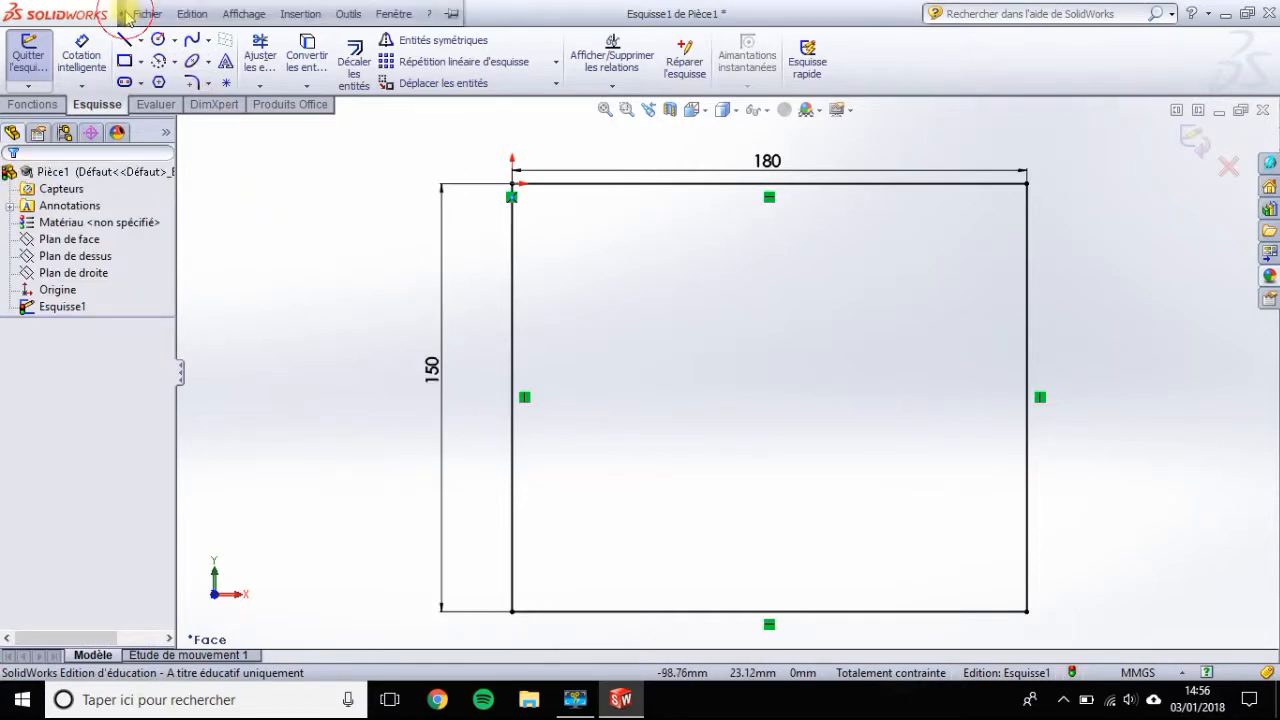
pyautogui.click(343, 16)
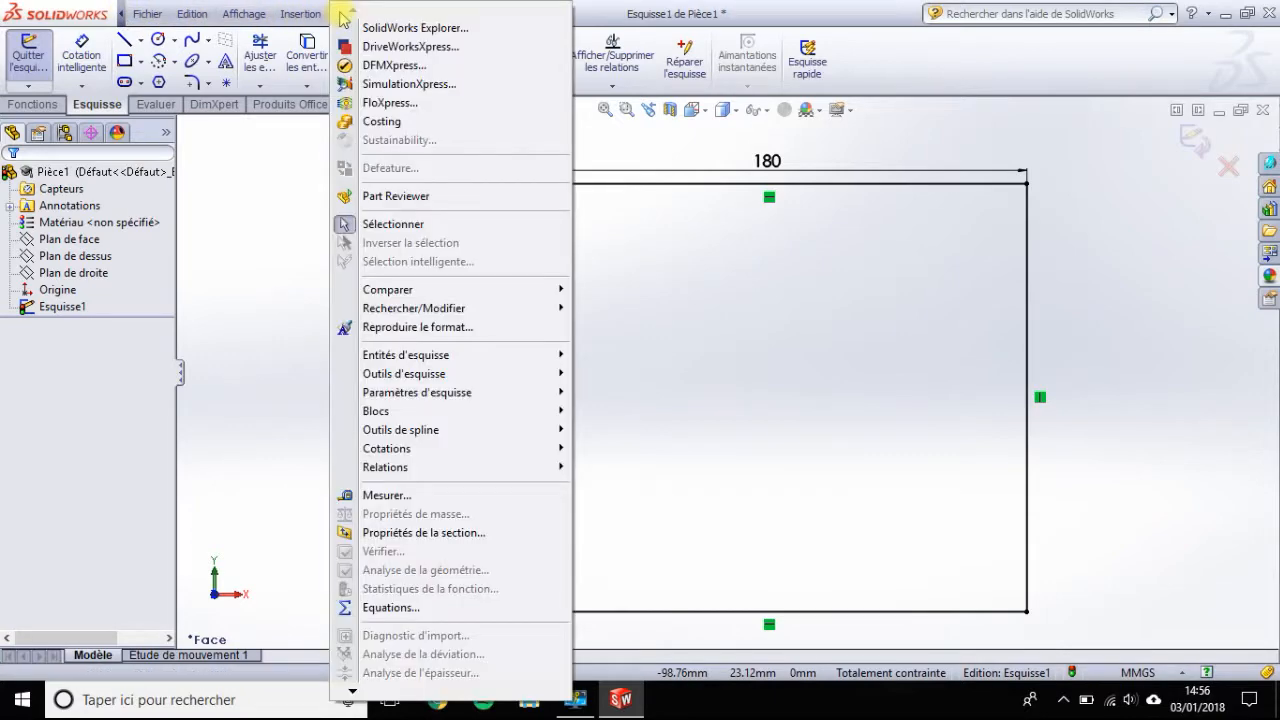
pyautogui.click(250, 14)
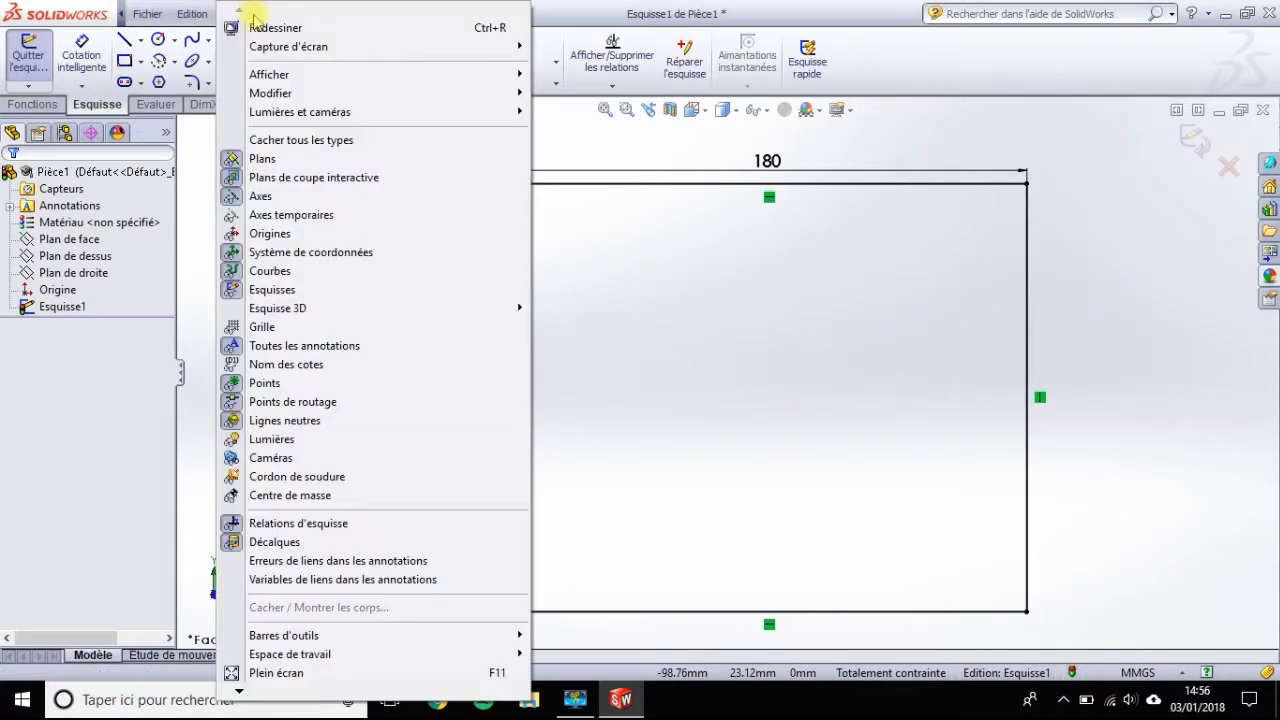
pyautogui.moveTo(313, 640)
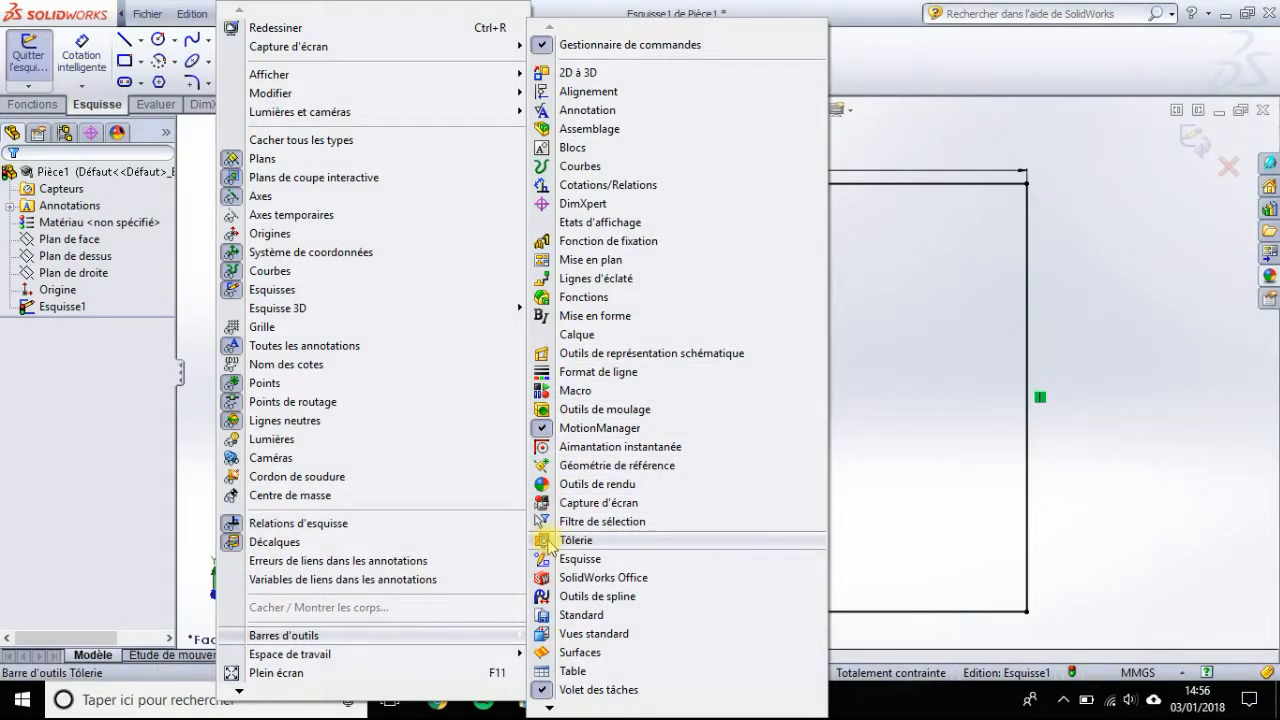
pyautogui.click(548, 540)
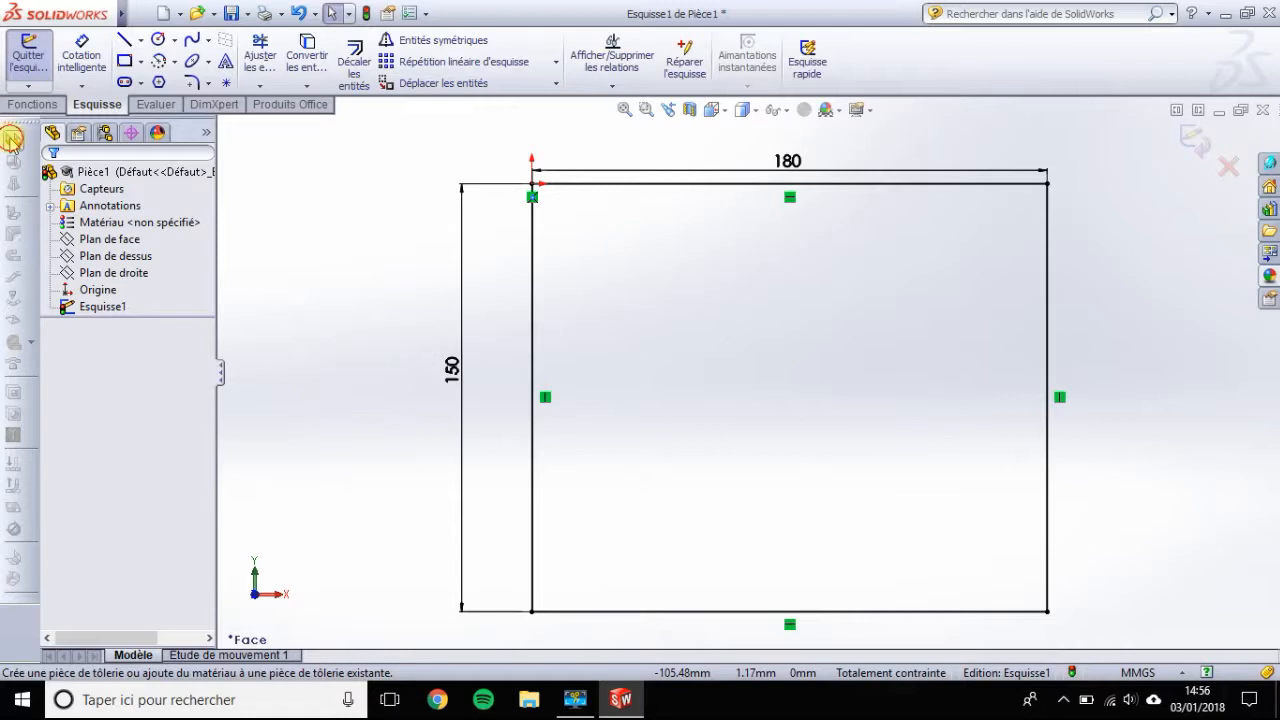
# Step: Create a base flange from the rectangle sketch with a thickness of 3 mm
pyautogui.click(12, 140)
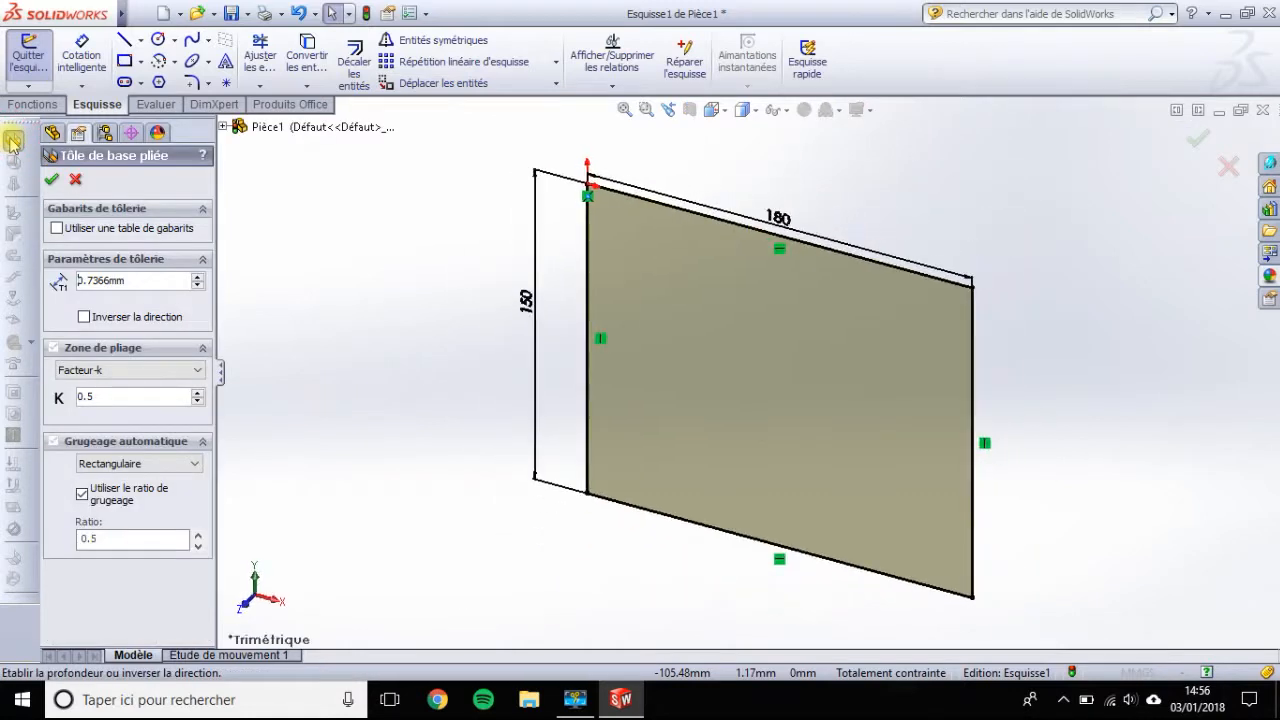
pyautogui.click(116, 280)
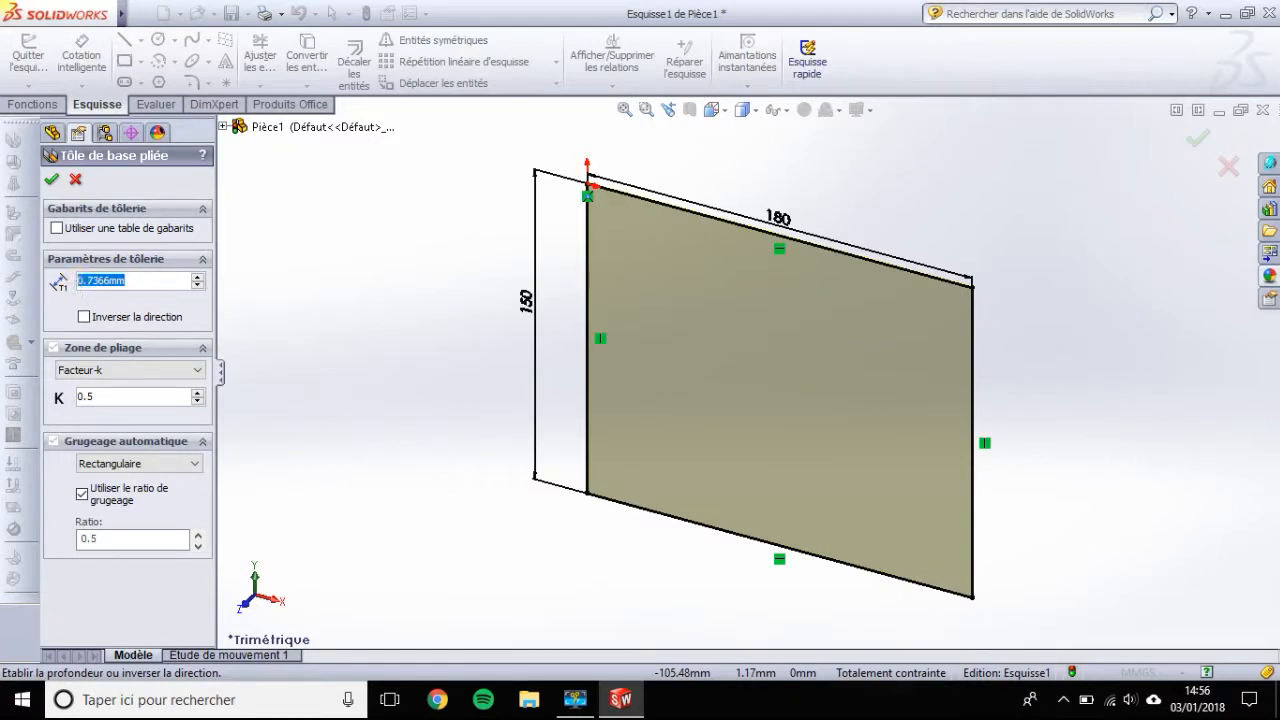
pyautogui.write('3')
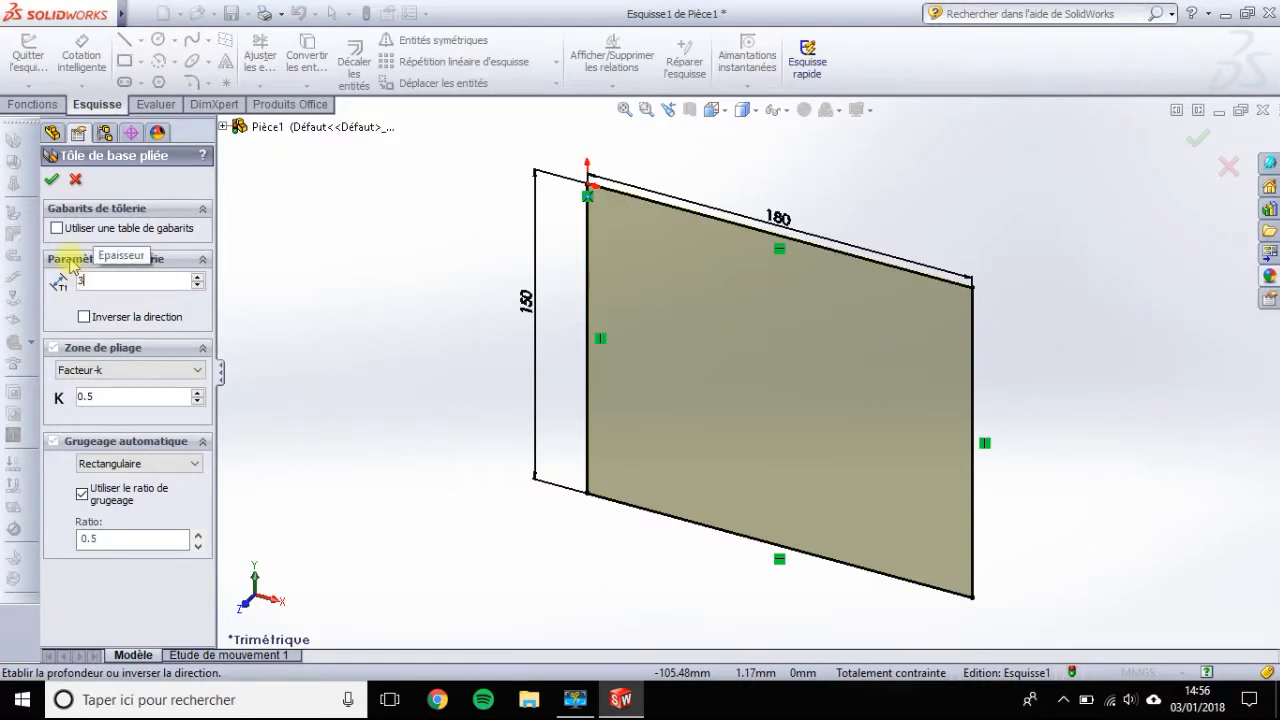
pyautogui.click(52, 181)
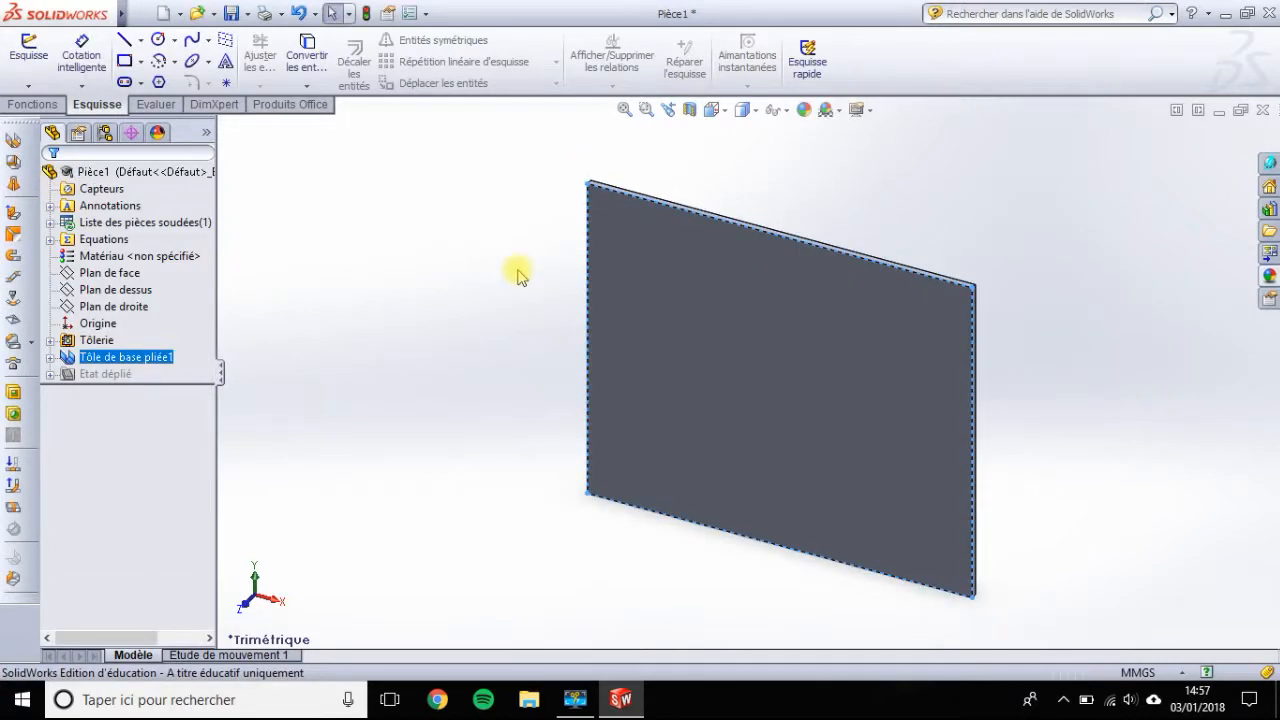
# Step: Sketch a vertical line on the sheet's front face from the upper edge to the lower edge, about 122 mm from the left edge
pyautogui.moveTo(517, 271); pyautogui.dragTo(502, 348, button='middle')
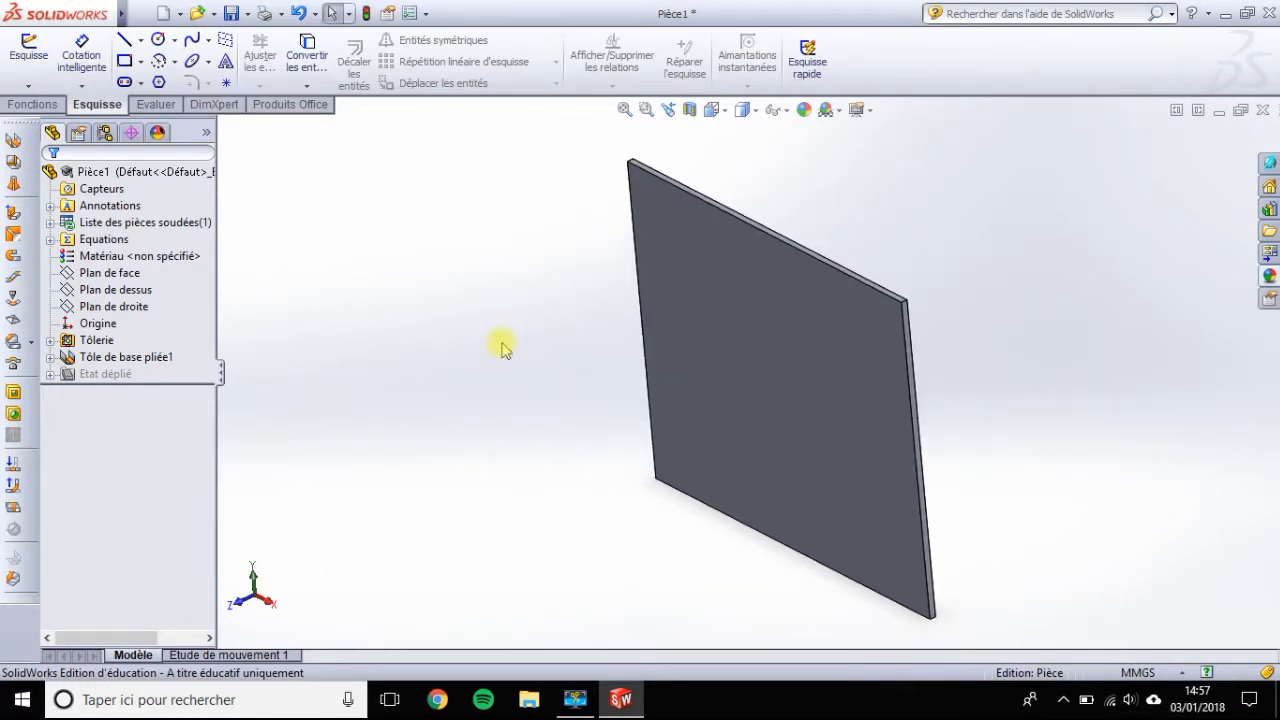
pyautogui.click(724, 115)
pyautogui.click(734, 155)
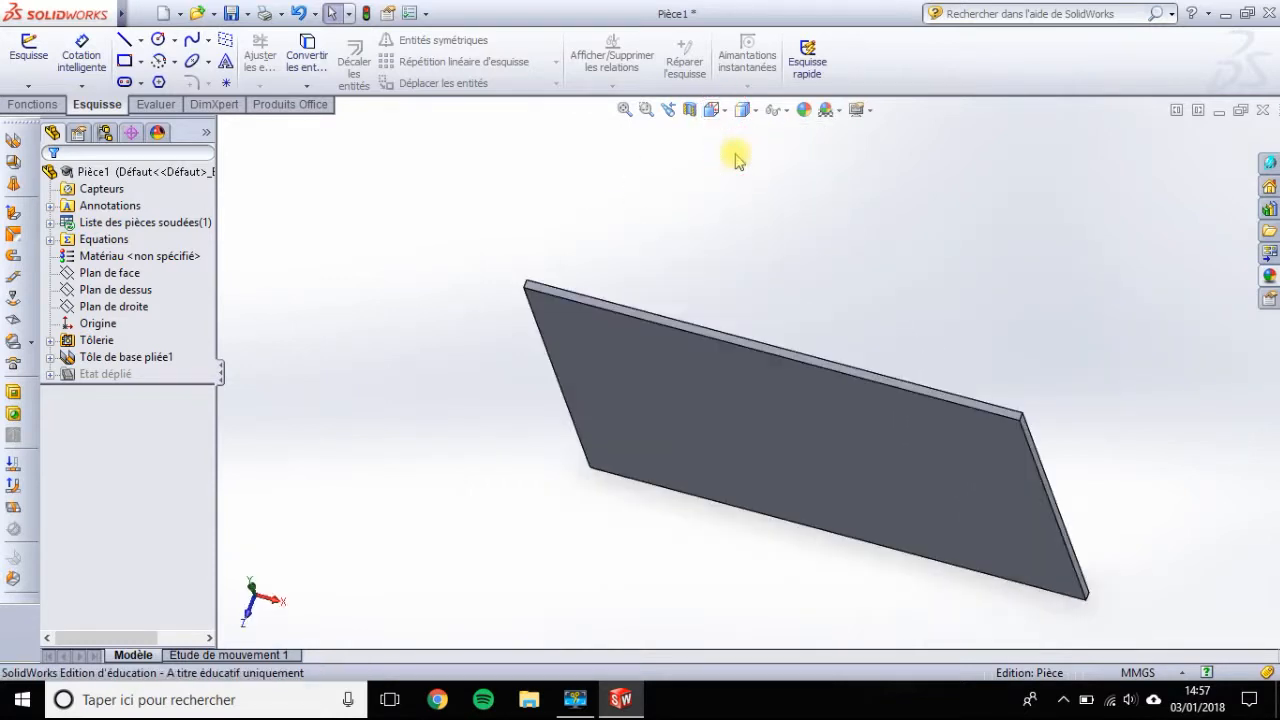
pyautogui.click(726, 116)
pyautogui.click(766, 179)
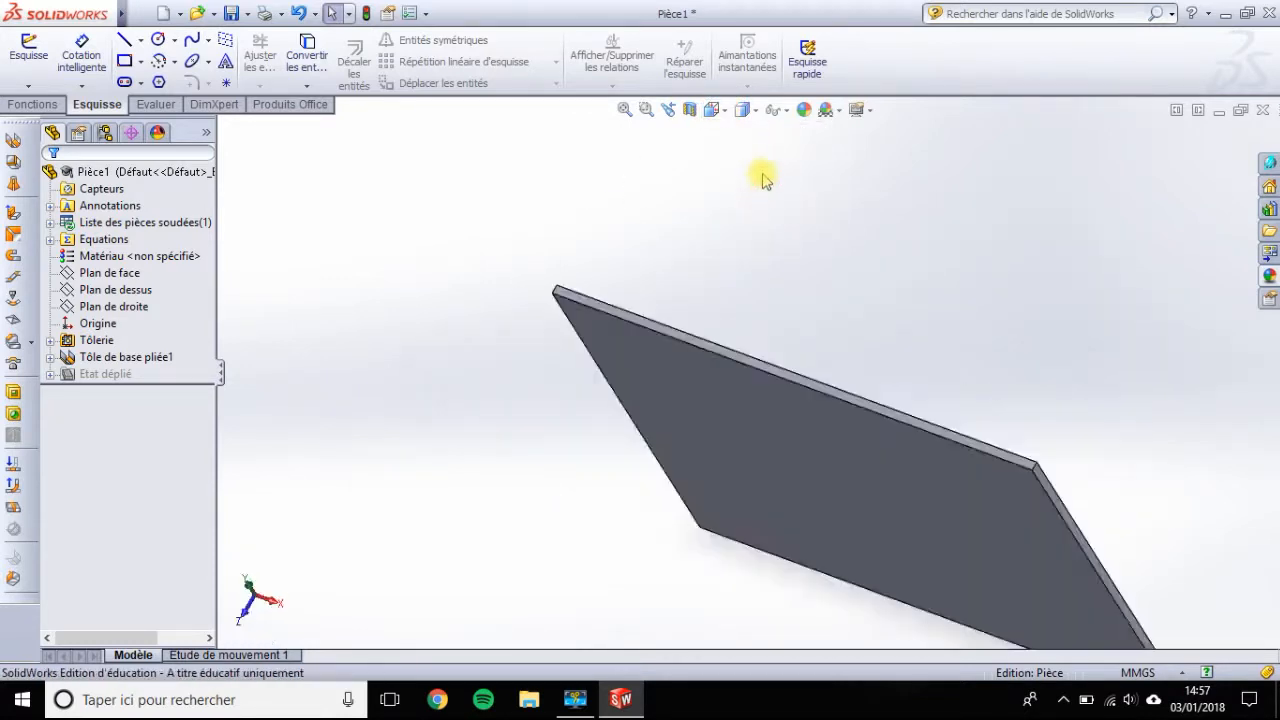
pyautogui.click(726, 112)
pyautogui.click(734, 176)
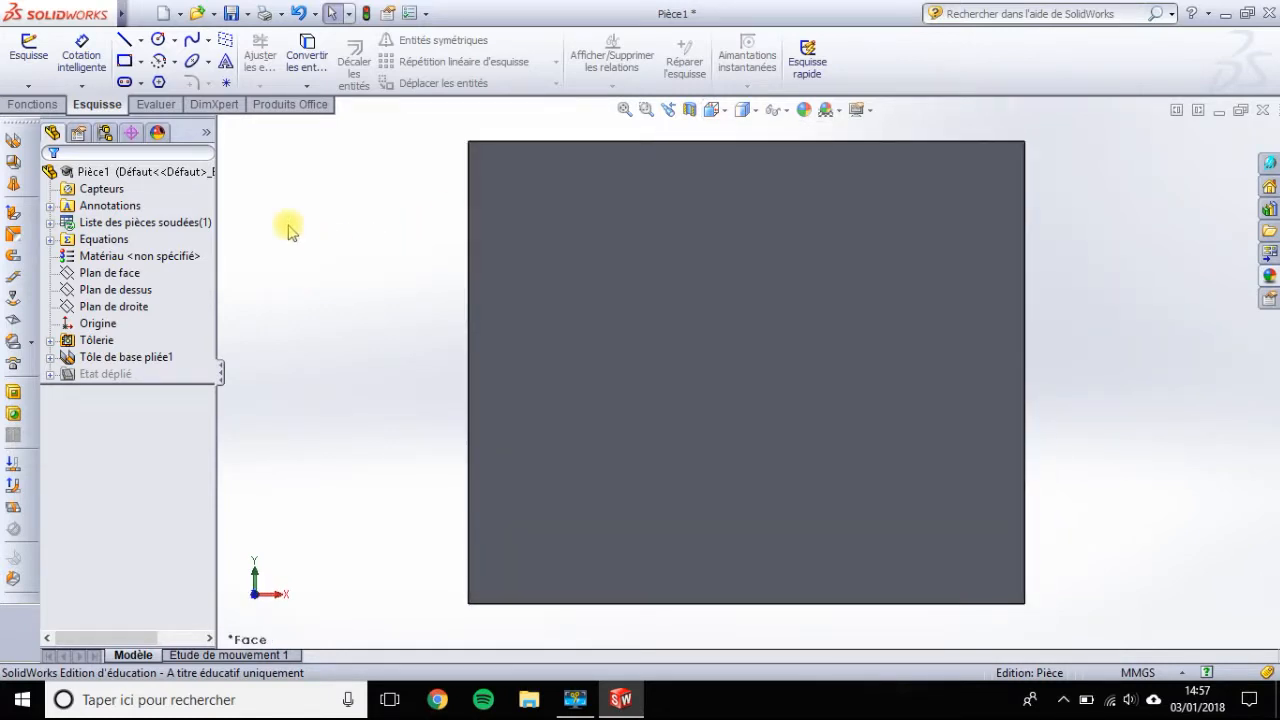
pyautogui.click(125, 40)
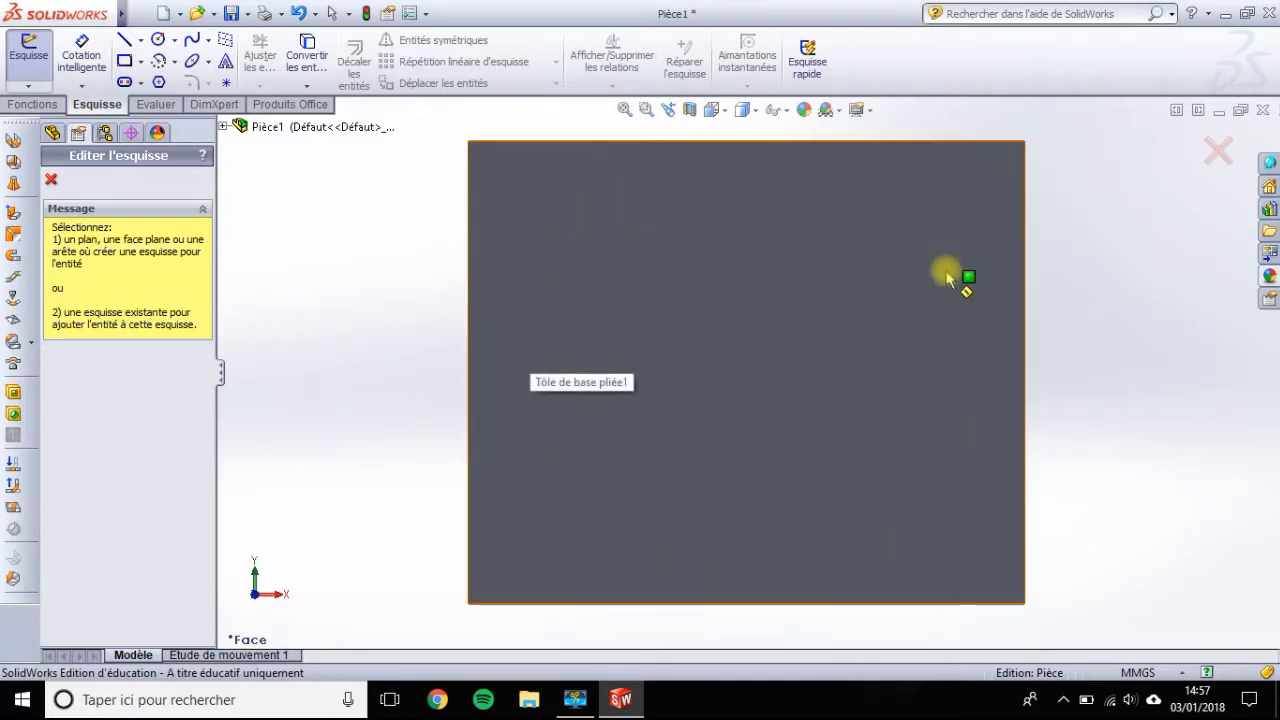
pyautogui.click(648, 264)
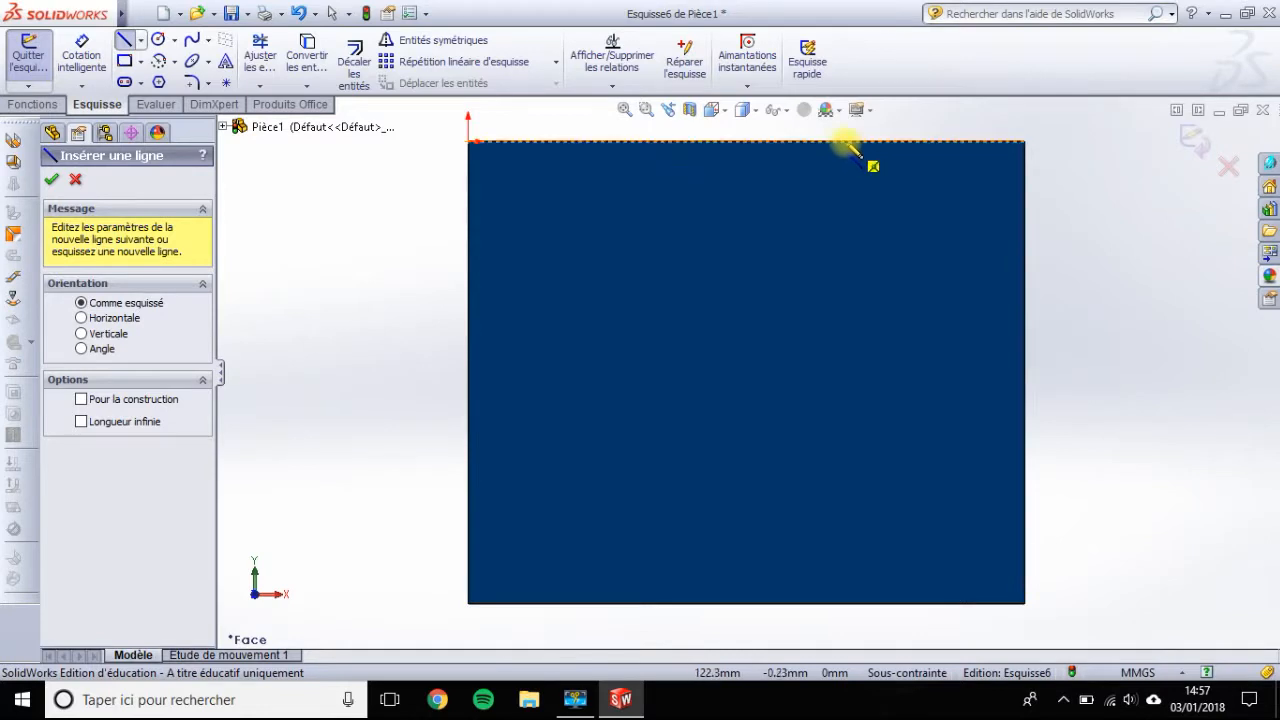
pyautogui.click(845, 141)
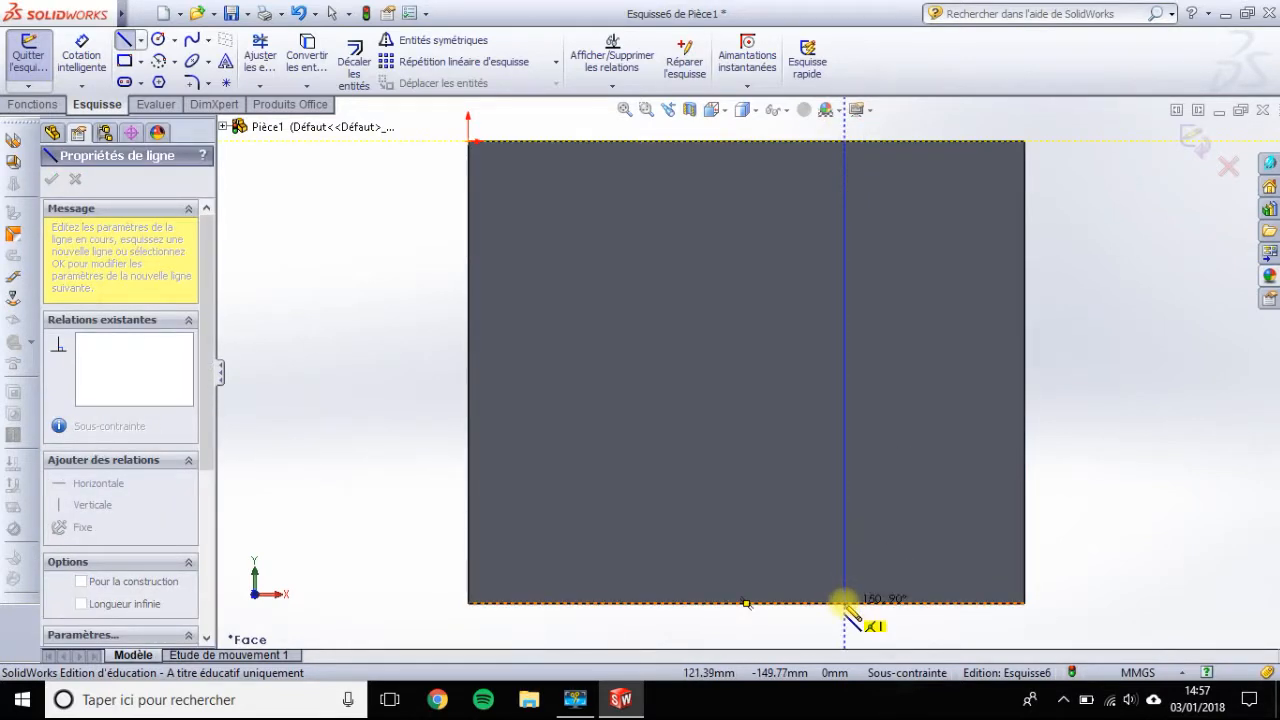
pyautogui.click(845, 603)
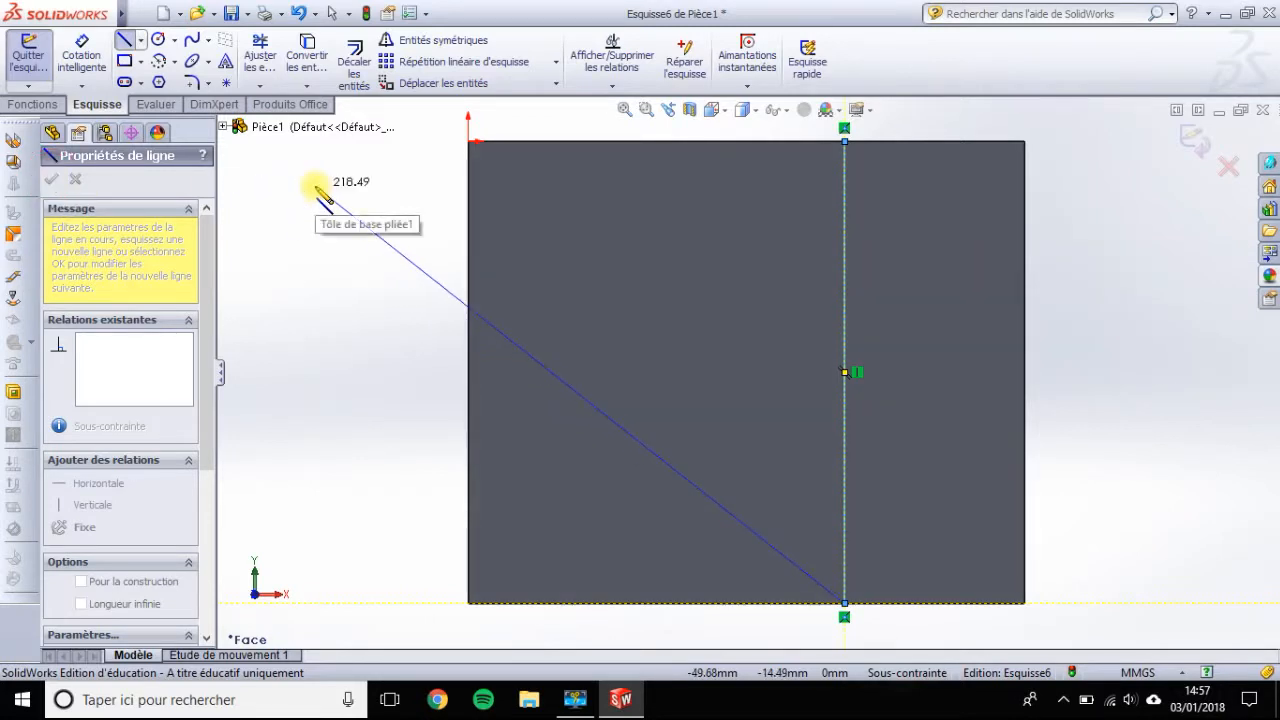
pyautogui.press('Escape')
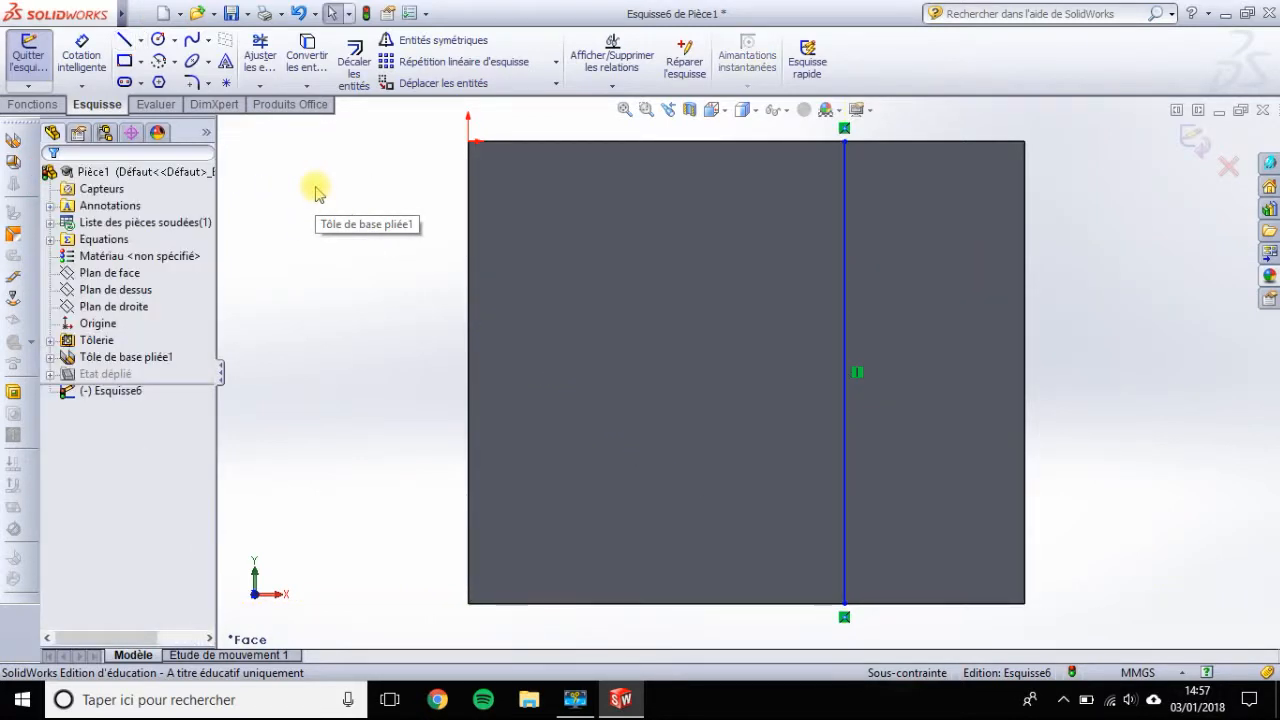
# Step: Dimension the distance from the sheet's left edge to the vertical line as 120 mm, placing the dimension below the sheet
pyautogui.click(86, 49)
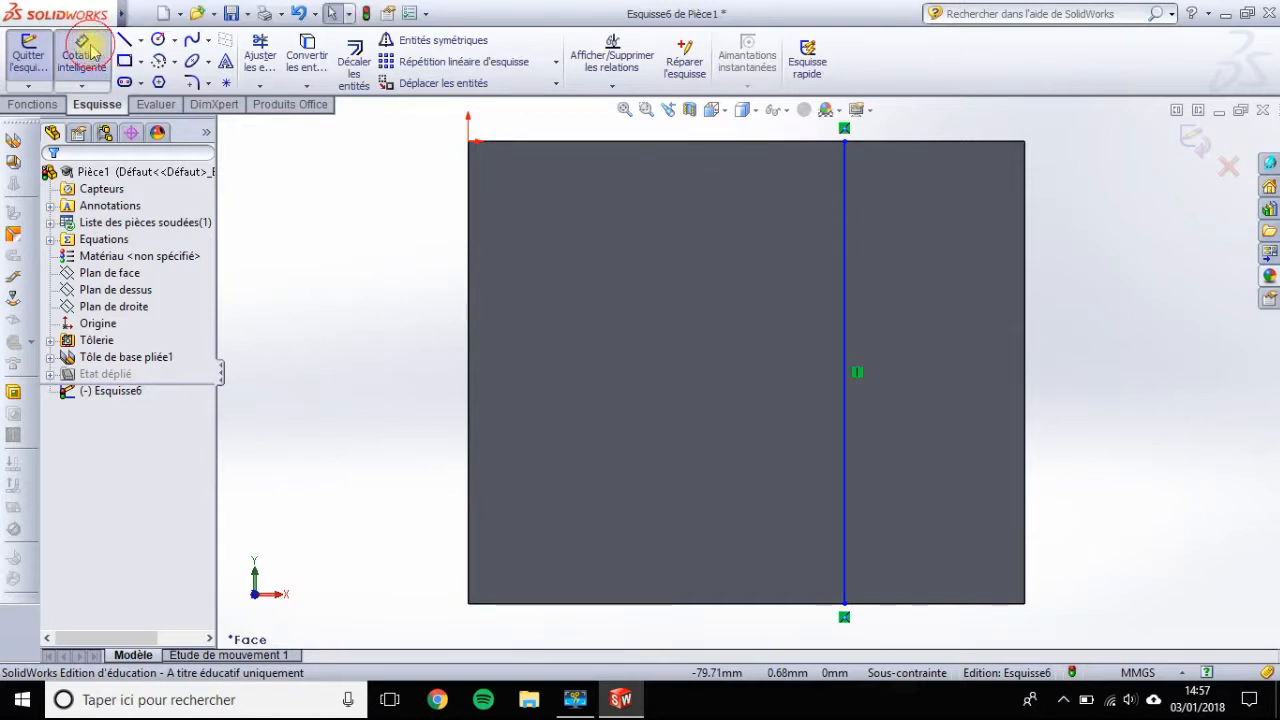
pyautogui.click(470, 249)
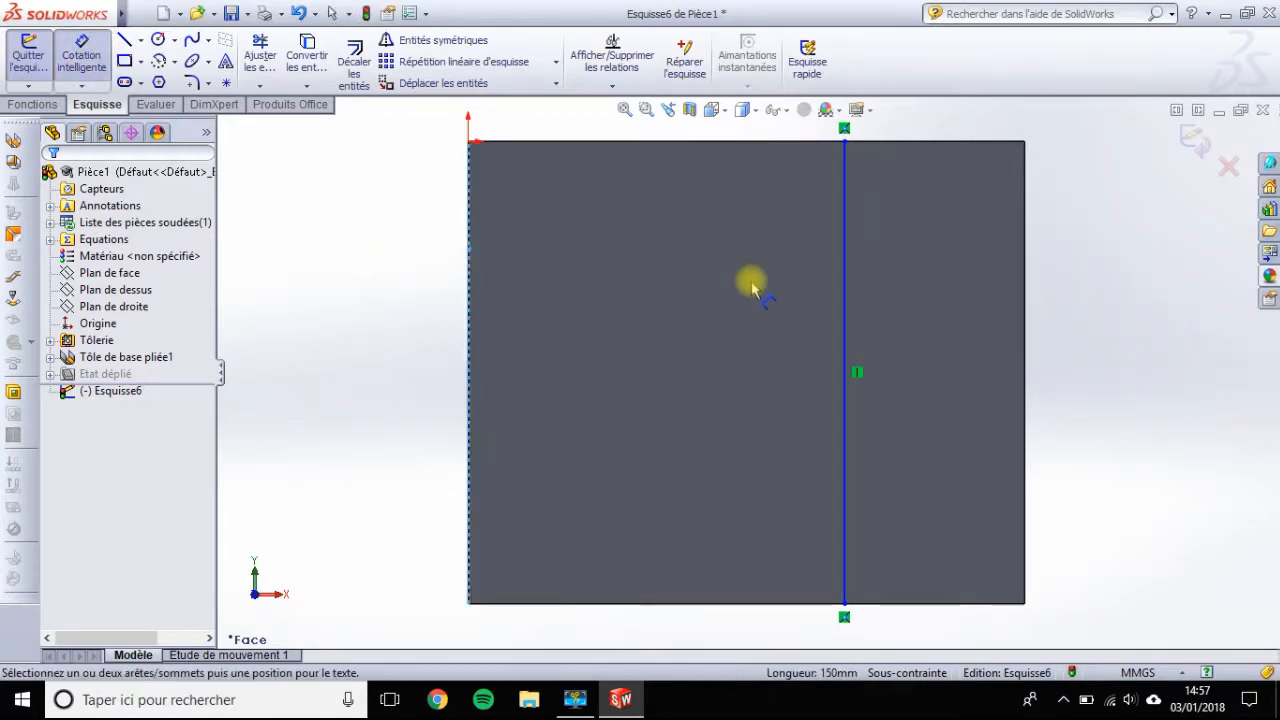
pyautogui.click(843, 285)
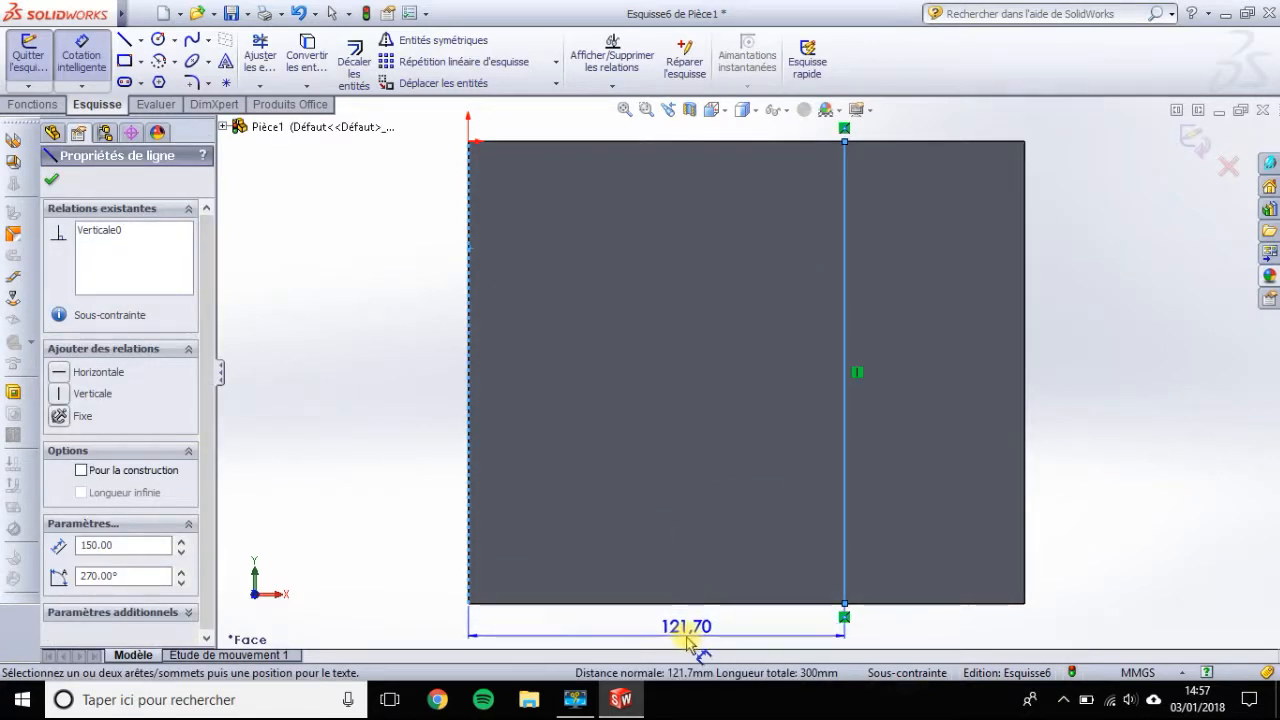
pyautogui.click(688, 644)
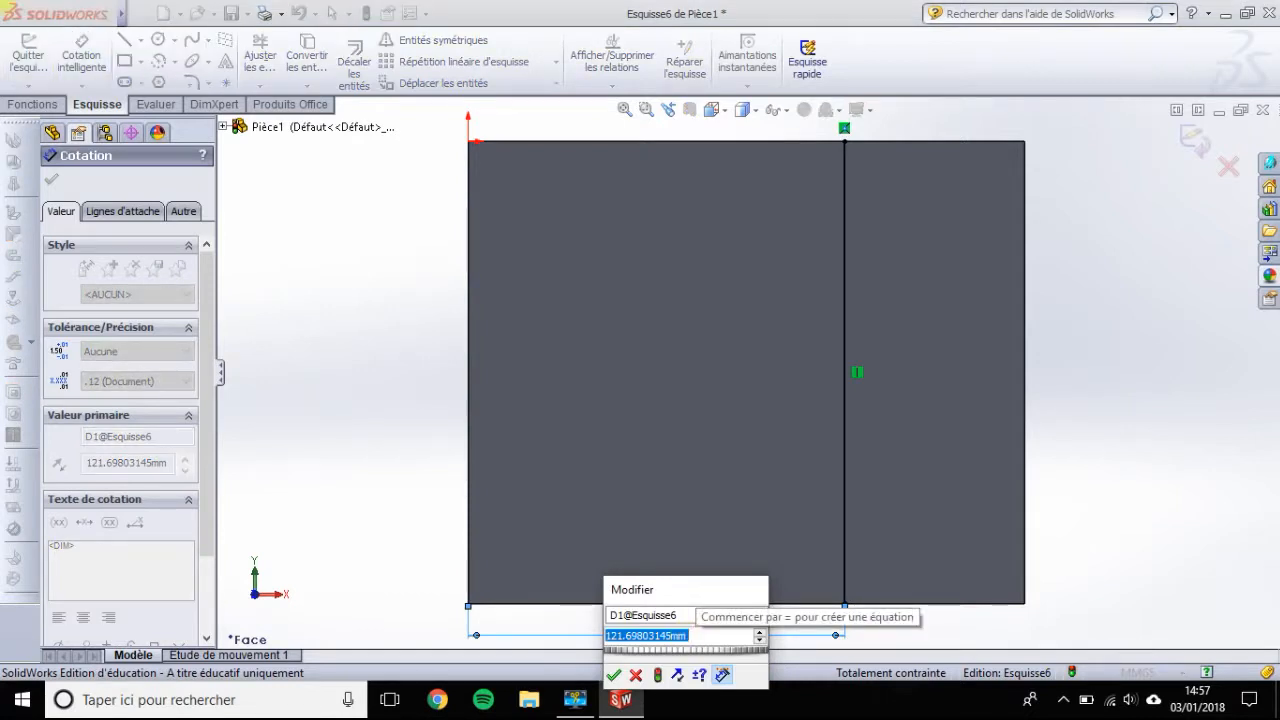
pyautogui.write('12')
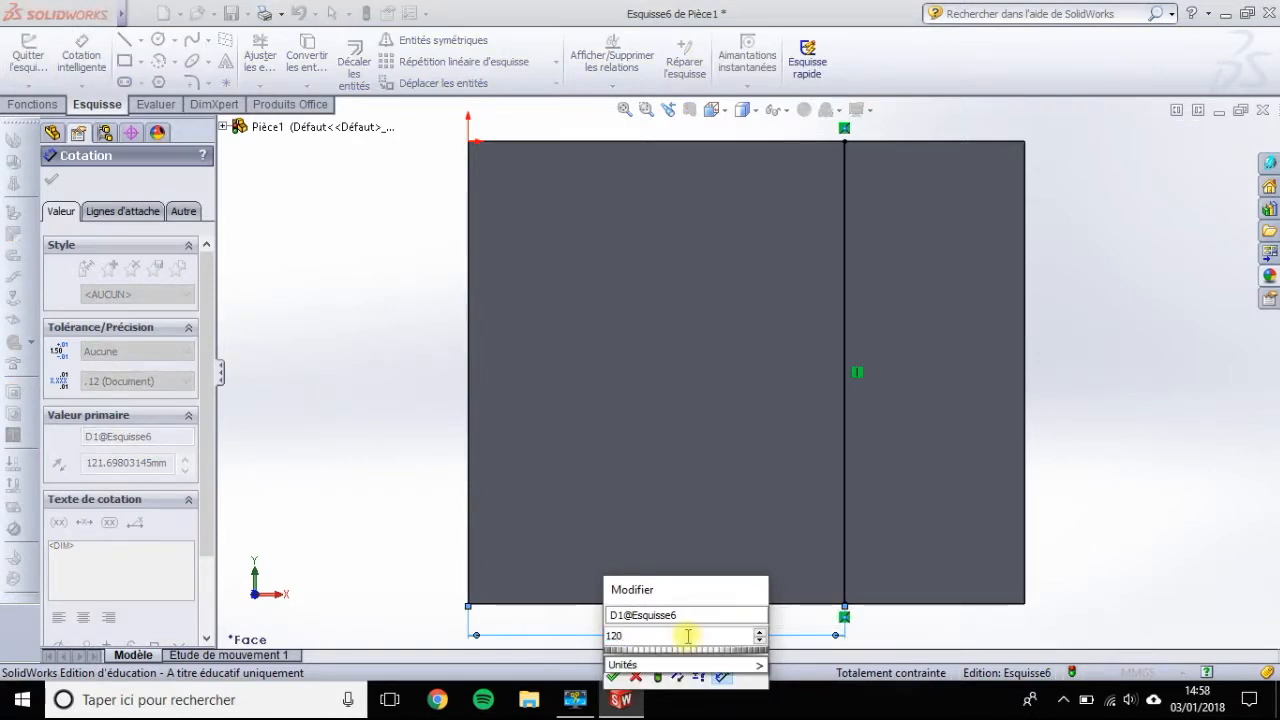
pyautogui.write('0')
pyautogui.press('Return')
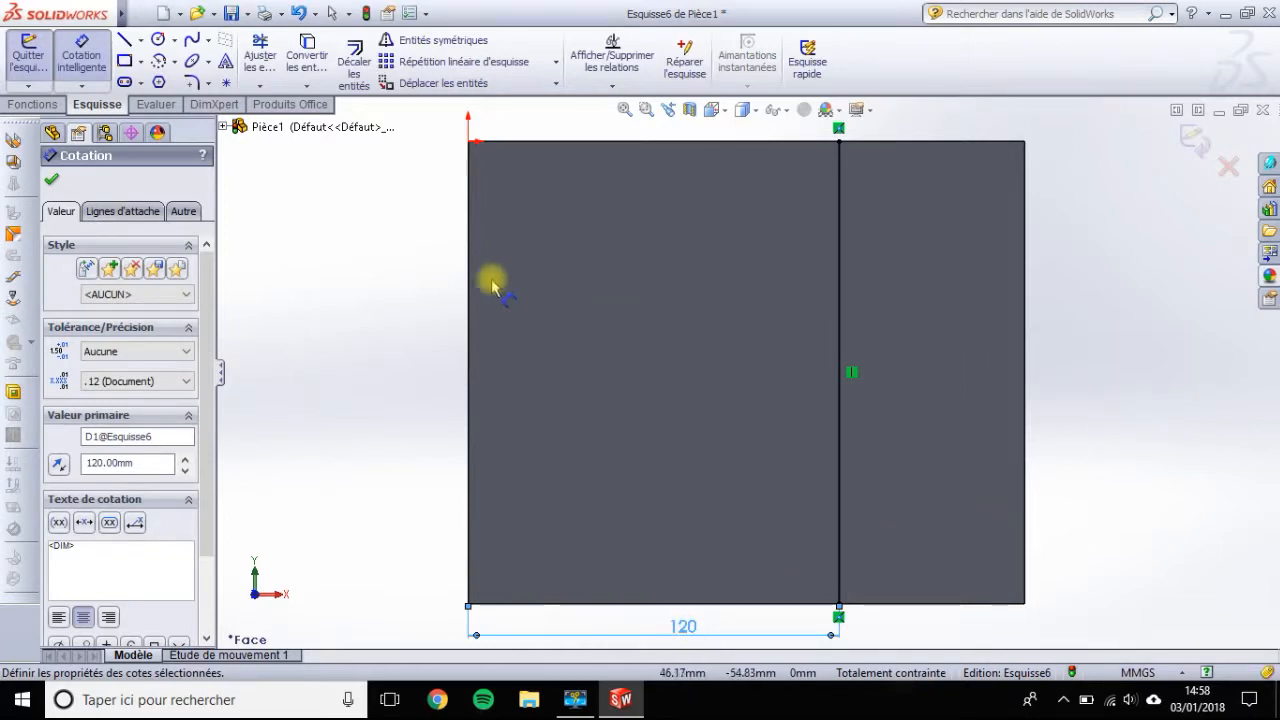
pyautogui.click(53, 180)
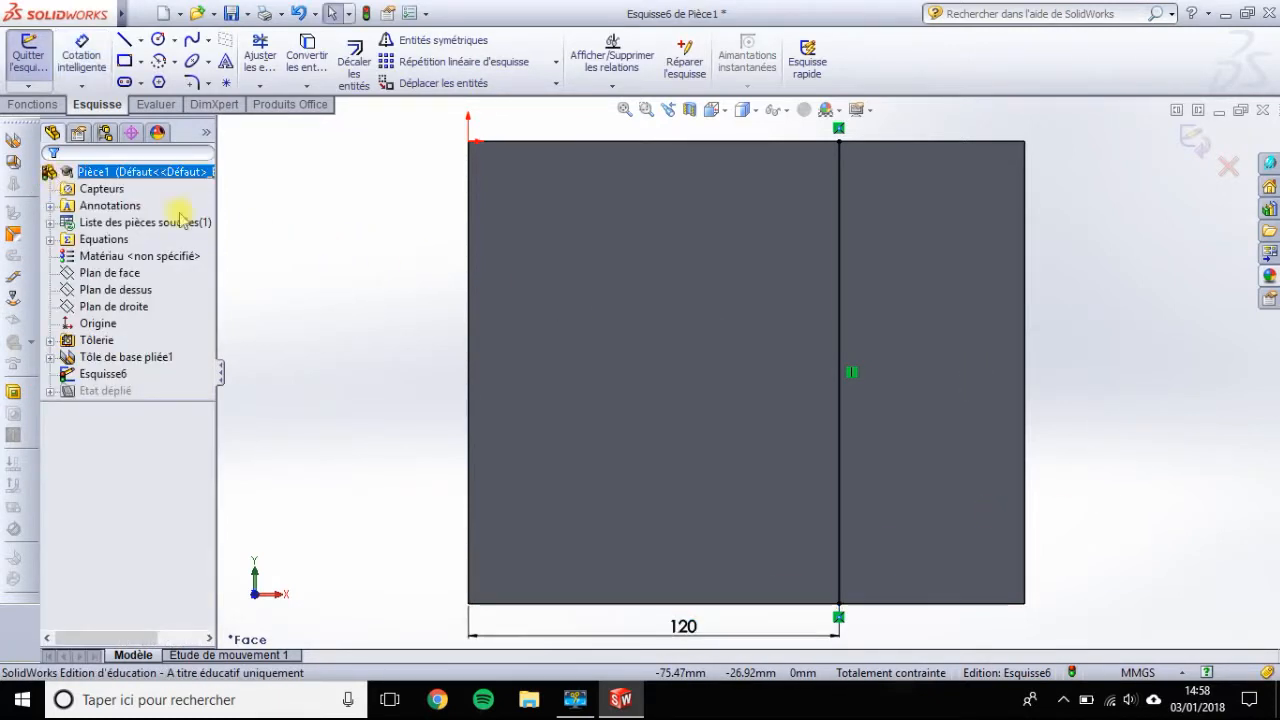
# Step: Create a 90° sketched bend along the vertical line with the default radius, keeping the narrower side right of the line fixed
pyautogui.click(18, 305)
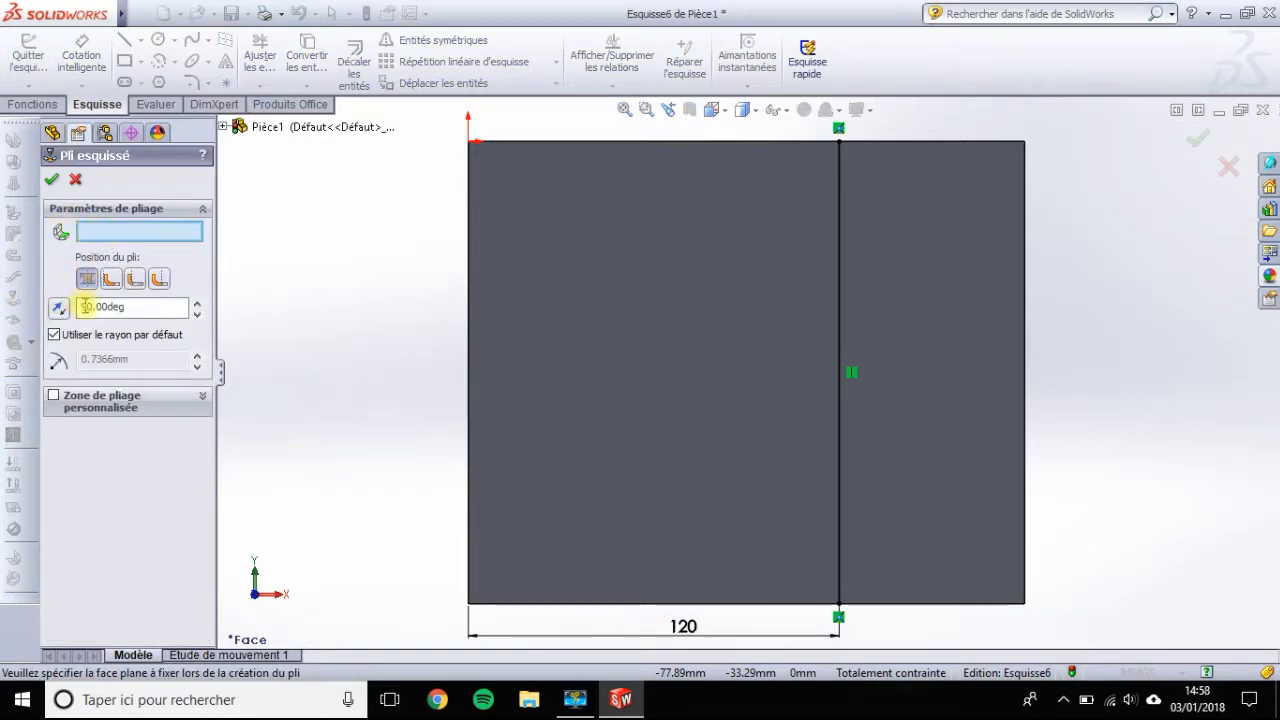
pyautogui.click(842, 316)
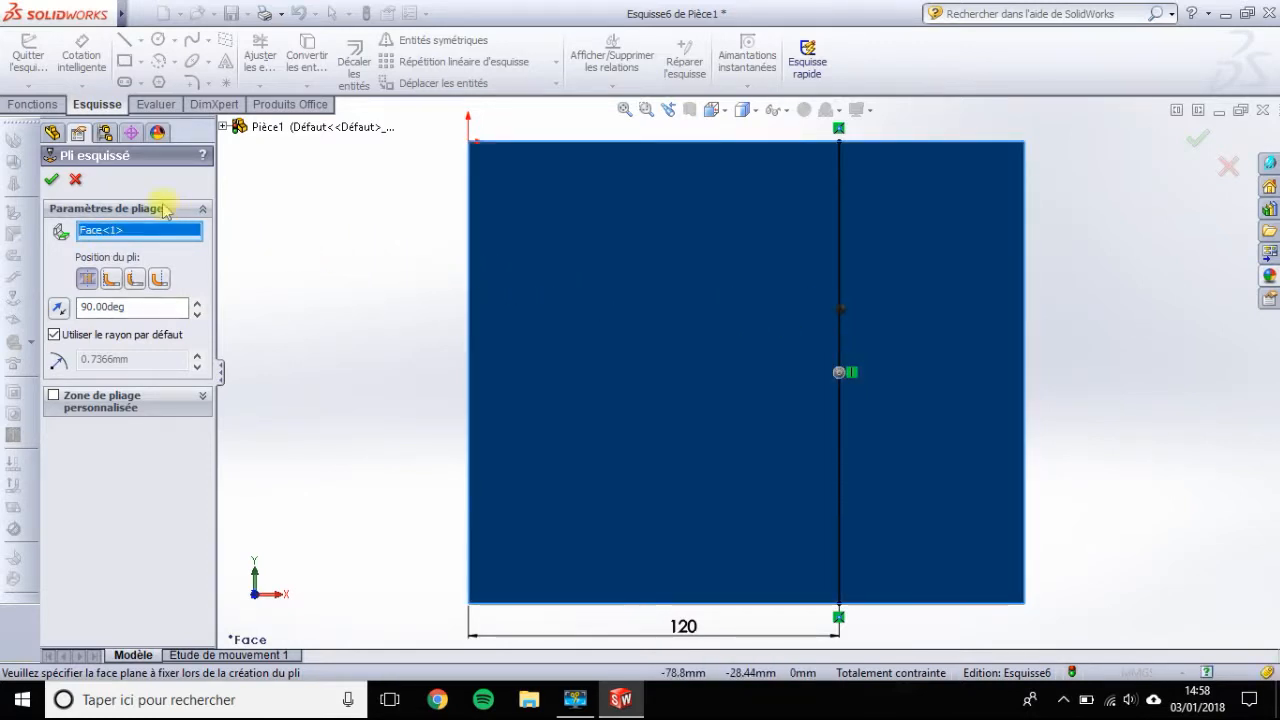
pyautogui.click(51, 180)
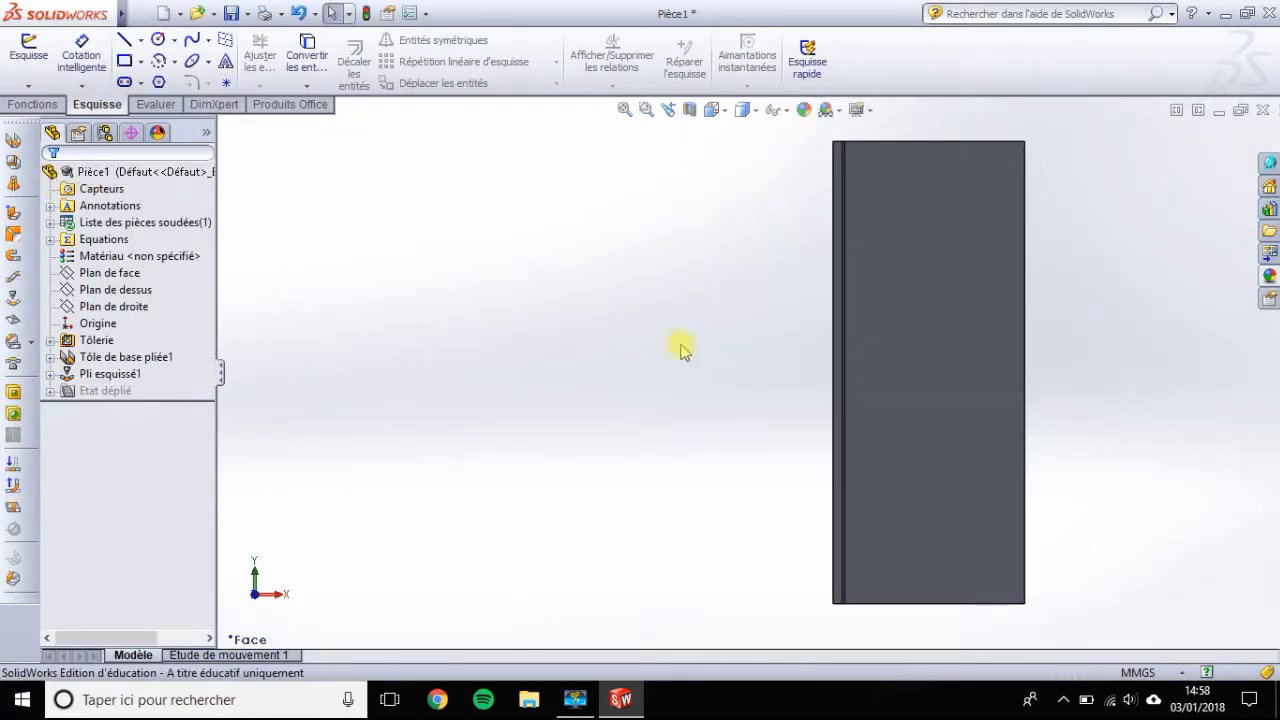
# Step: Inspect the bent sheet, flatten it to check the unfolded state, and fold it back
pyautogui.moveTo(822, 398); pyautogui.dragTo(1083, 354, button='middle')
pyautogui.scroll(-2, 1083, 354)
pyautogui.scroll(3, 1083, 354)
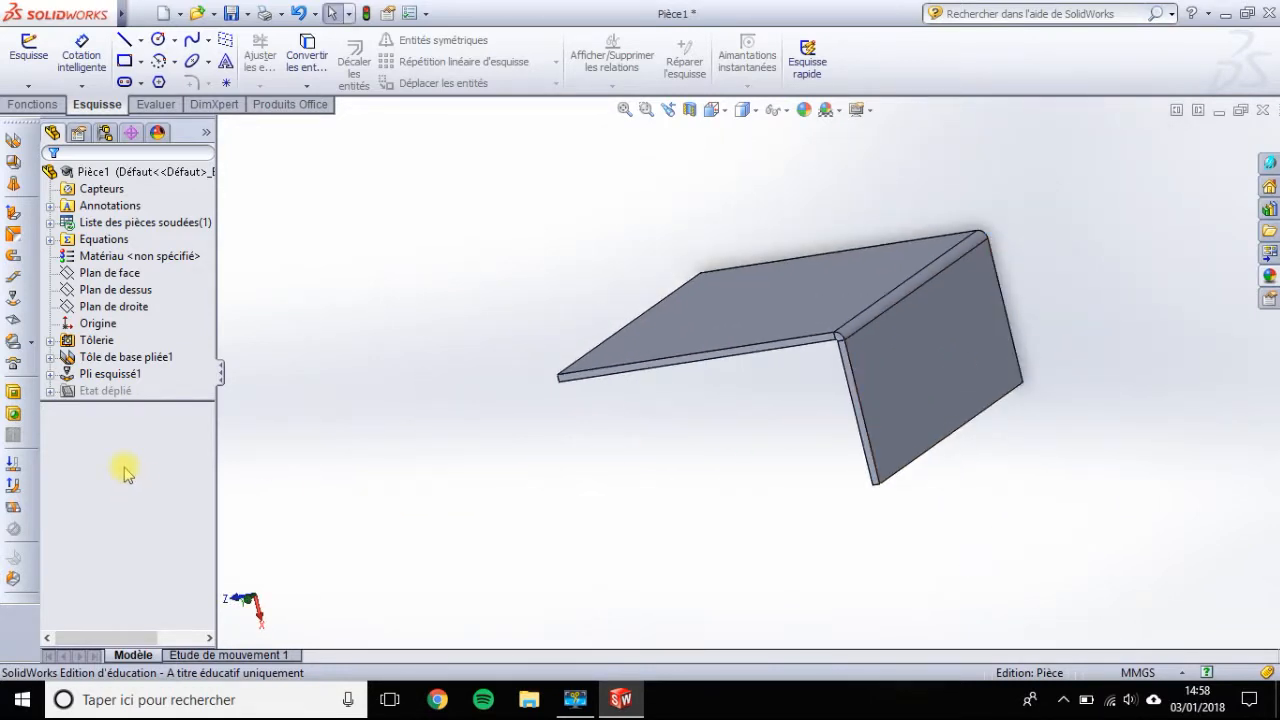
pyautogui.click(14, 508)
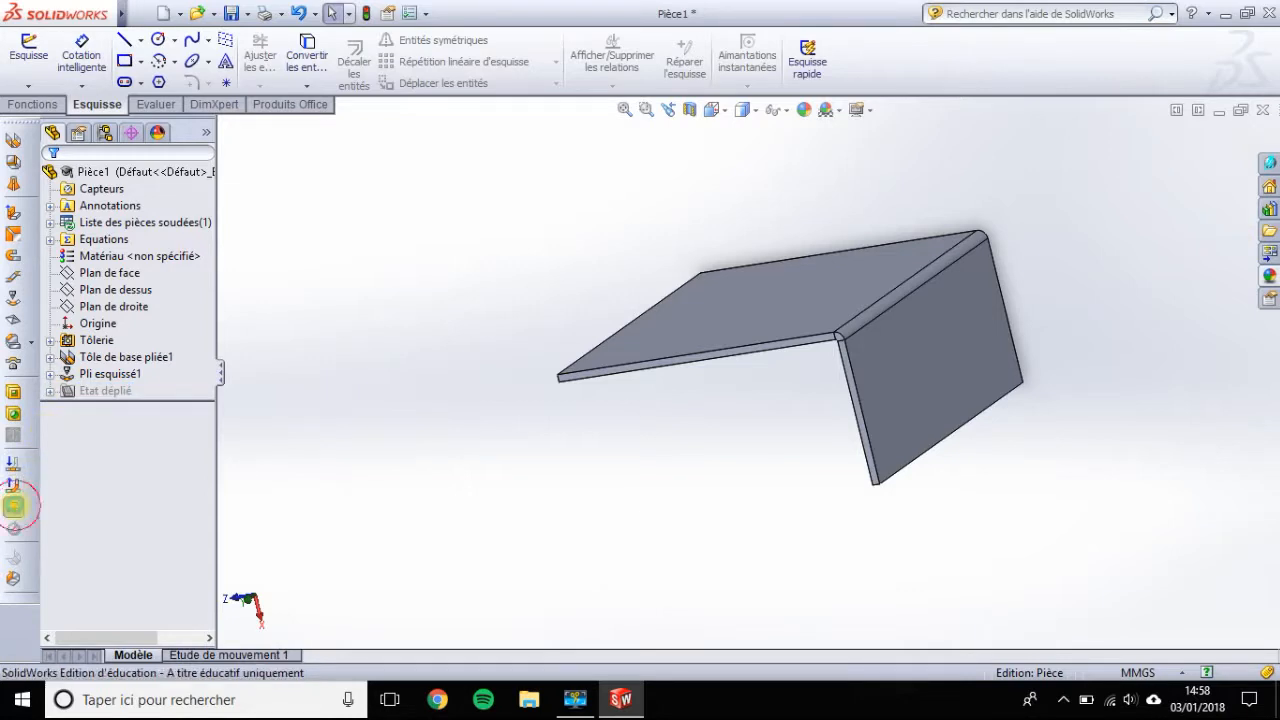
pyautogui.click(14, 507)
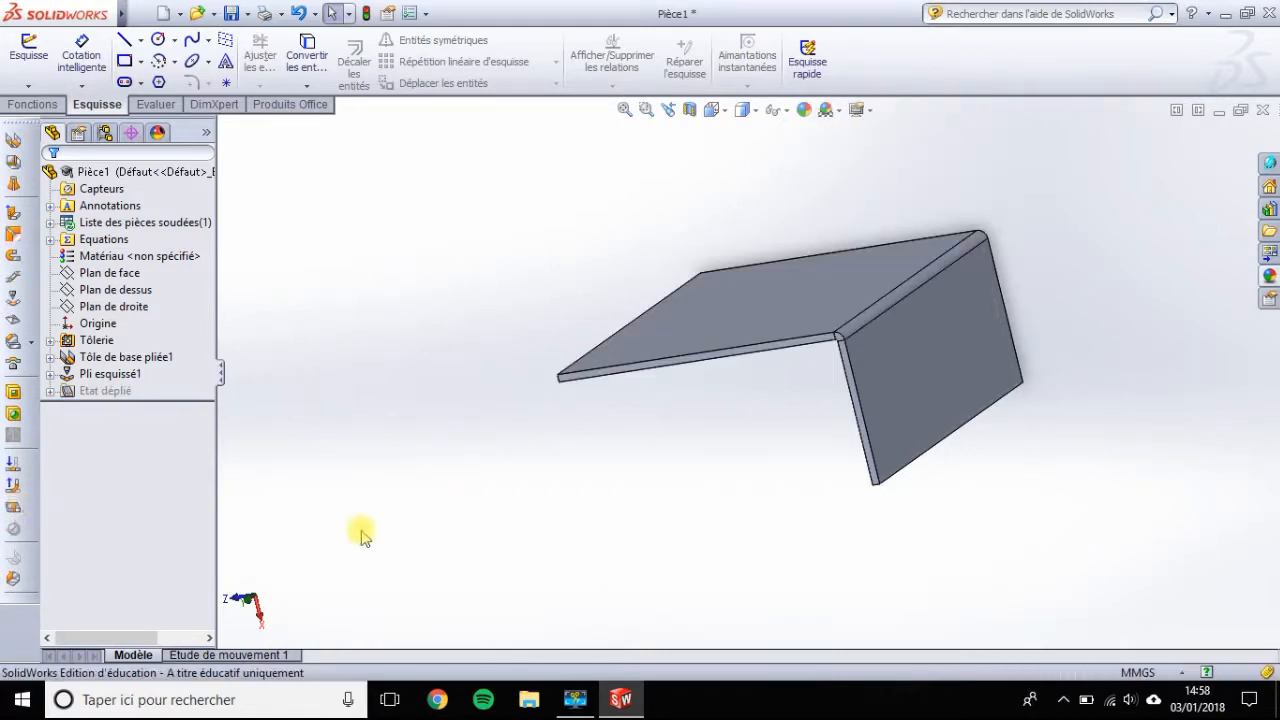
# Step: Sketch a line on the narrow flange's outer face, end to end and parallel to the bend, about 24.5 mm from its free edge
pyautogui.moveTo(730, 400); pyautogui.dragTo(665, 438, button='middle')
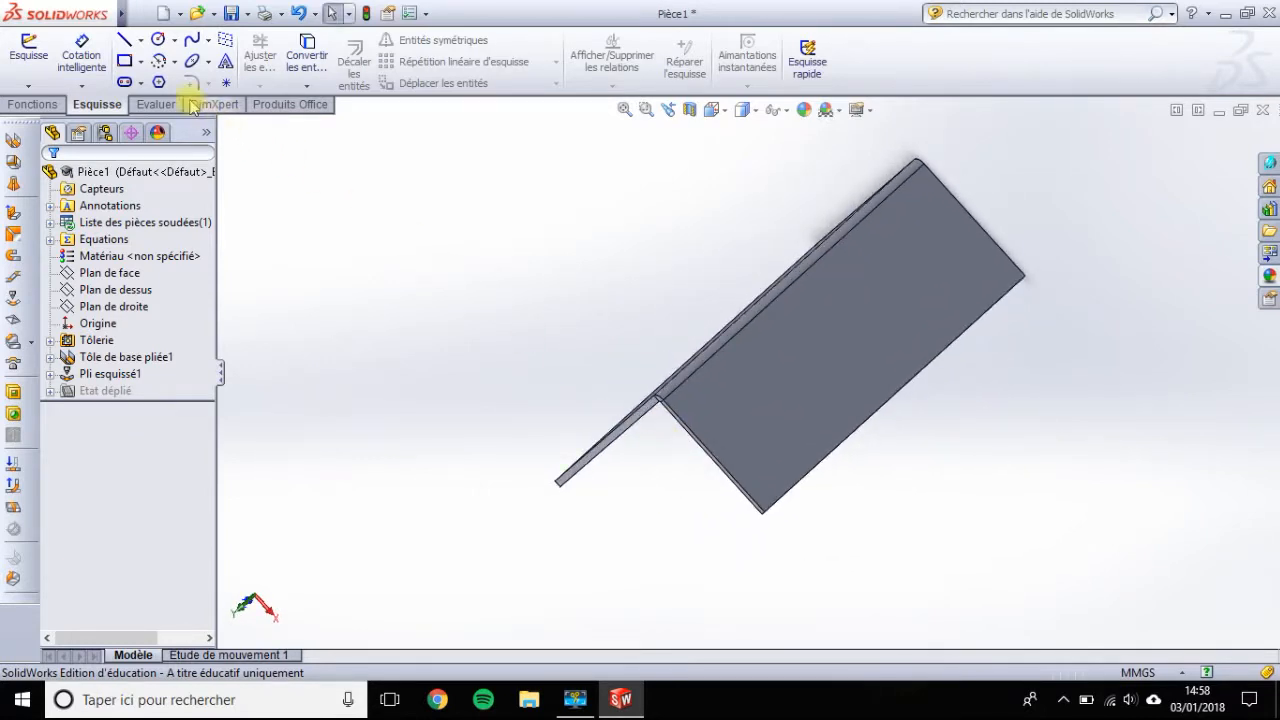
pyautogui.click(127, 40)
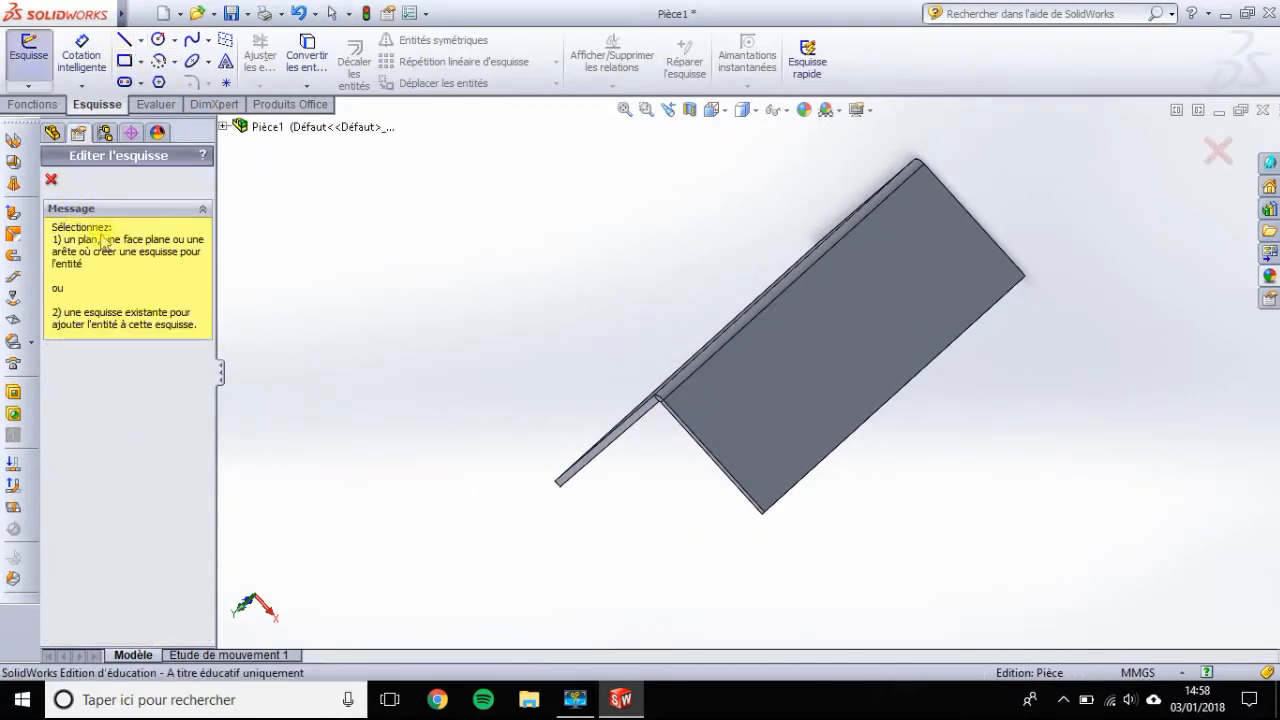
pyautogui.click(883, 318)
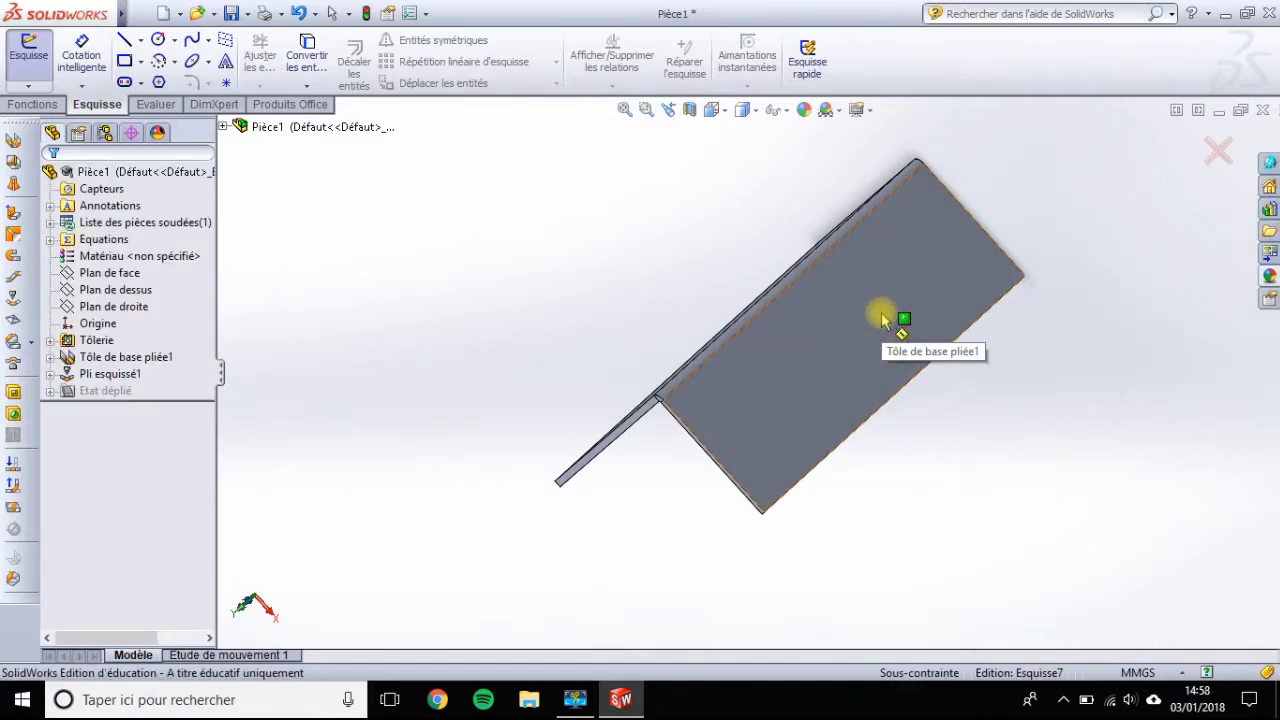
pyautogui.click(975, 220)
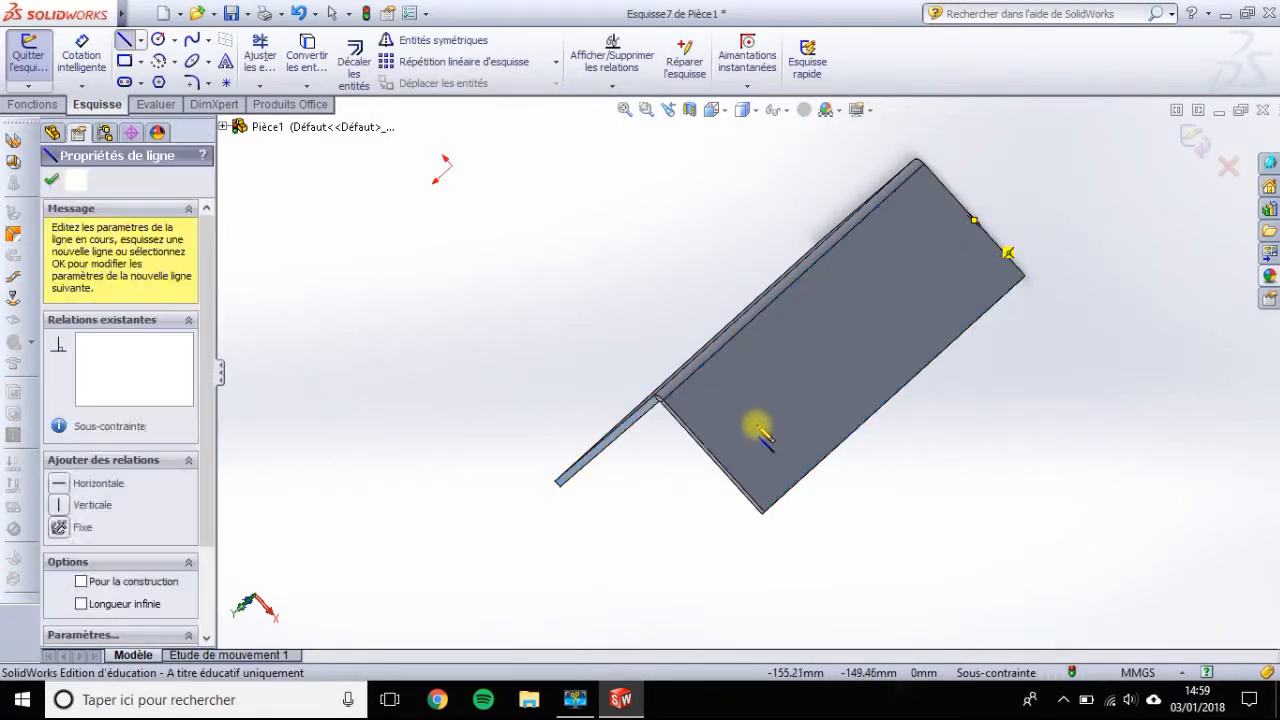
pyautogui.click(722, 466)
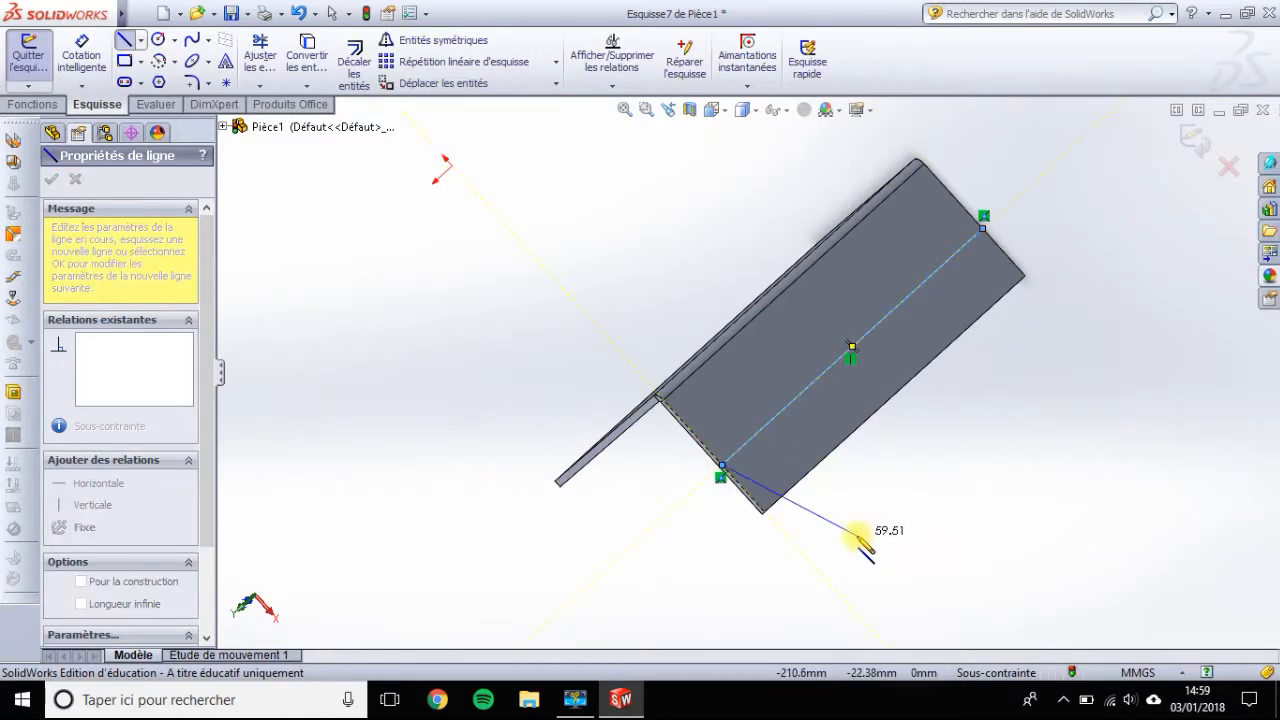
pyautogui.press('Escape')
pyautogui.press('Escape')
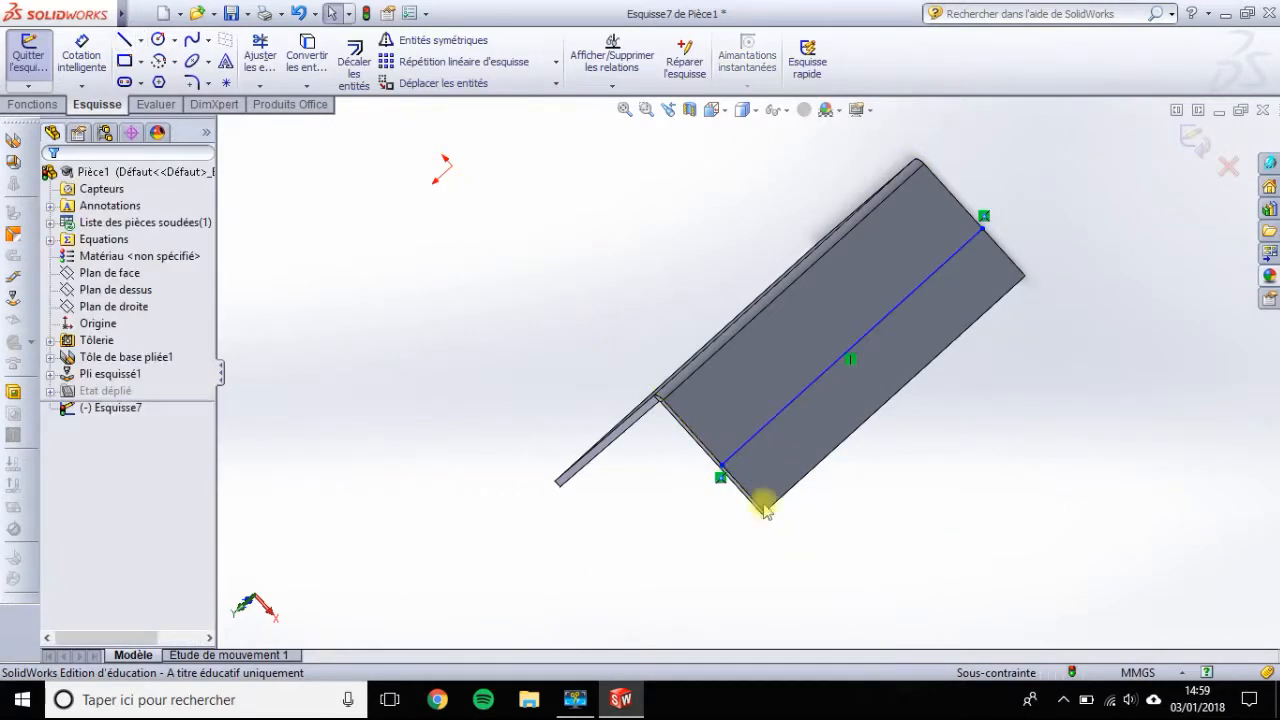
# Step: Dimension the distance from the flange's free edge to the sketched line as 25 mm, placing the dimension beyond the flange's end
pyautogui.click(84, 55)
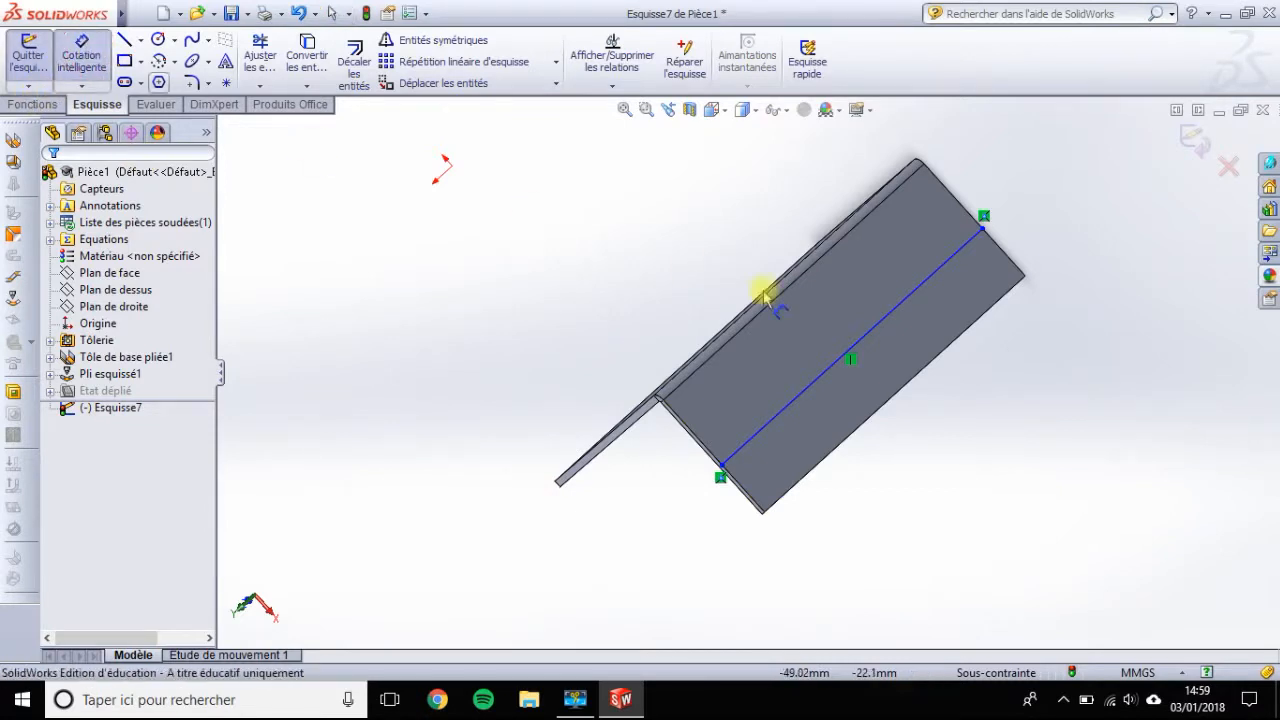
pyautogui.click(873, 414)
pyautogui.click(818, 385)
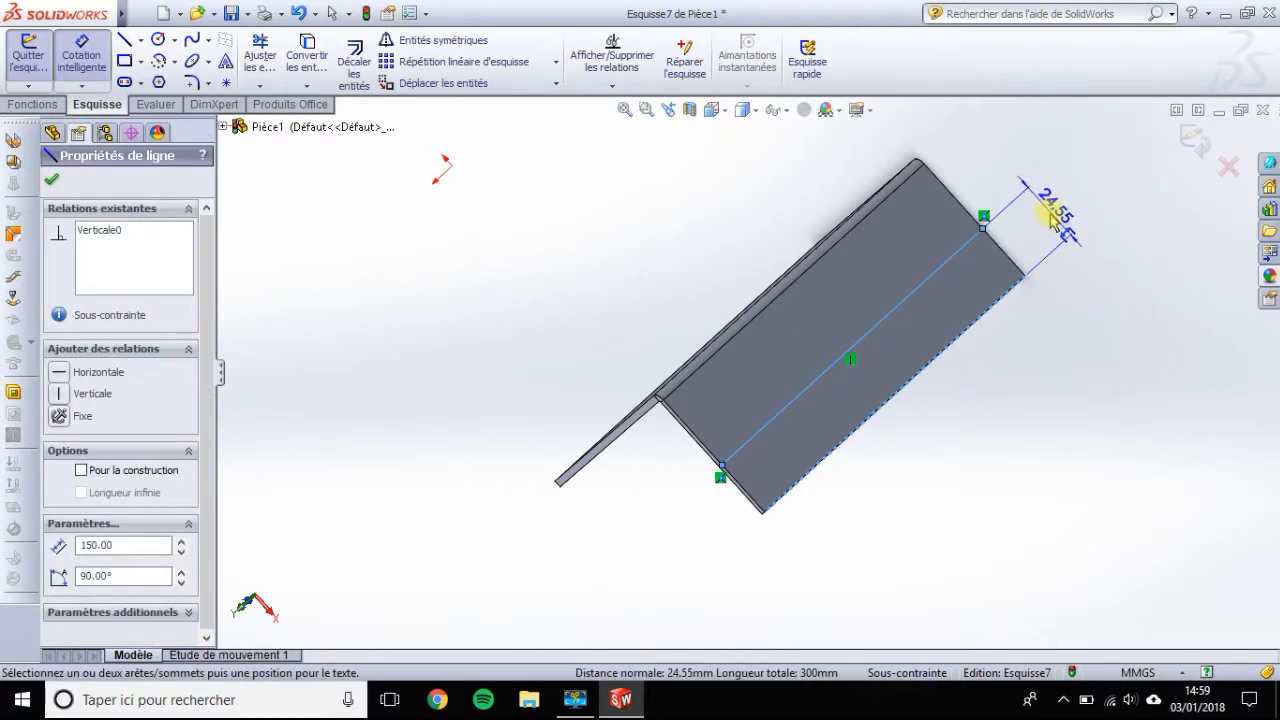
pyautogui.click(1050, 213)
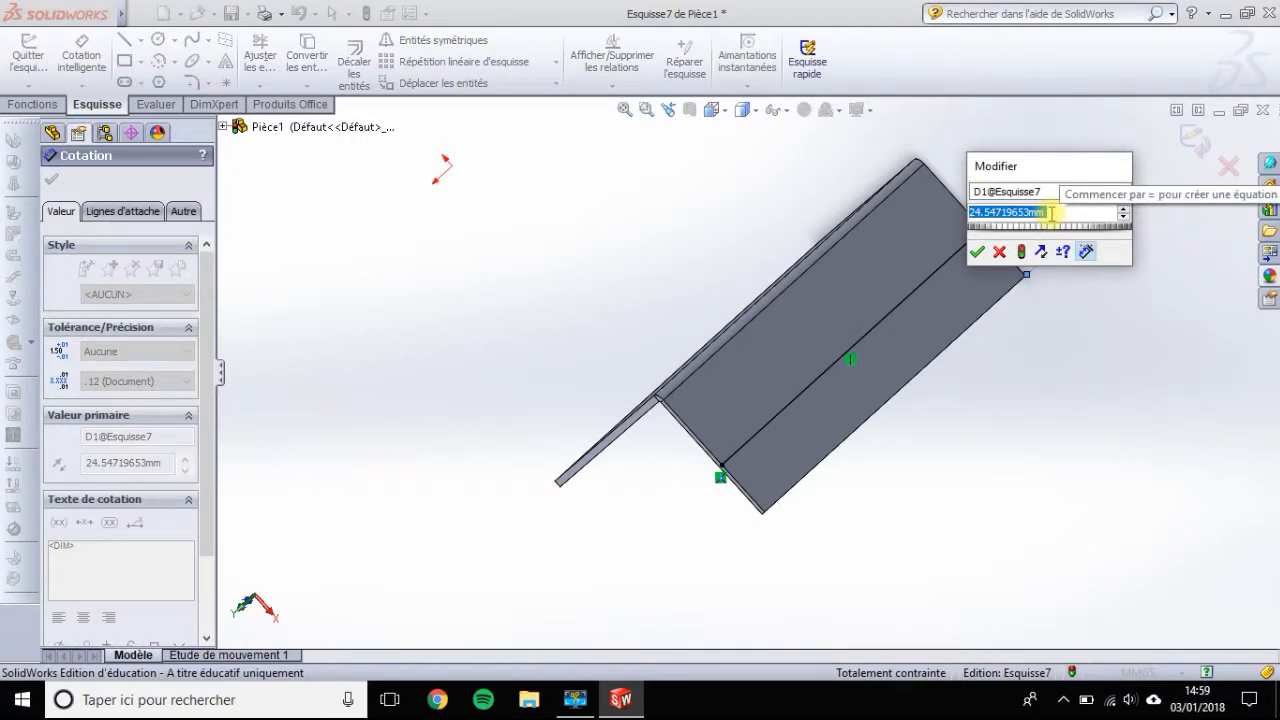
pyautogui.write('25')
pyautogui.press('Return')
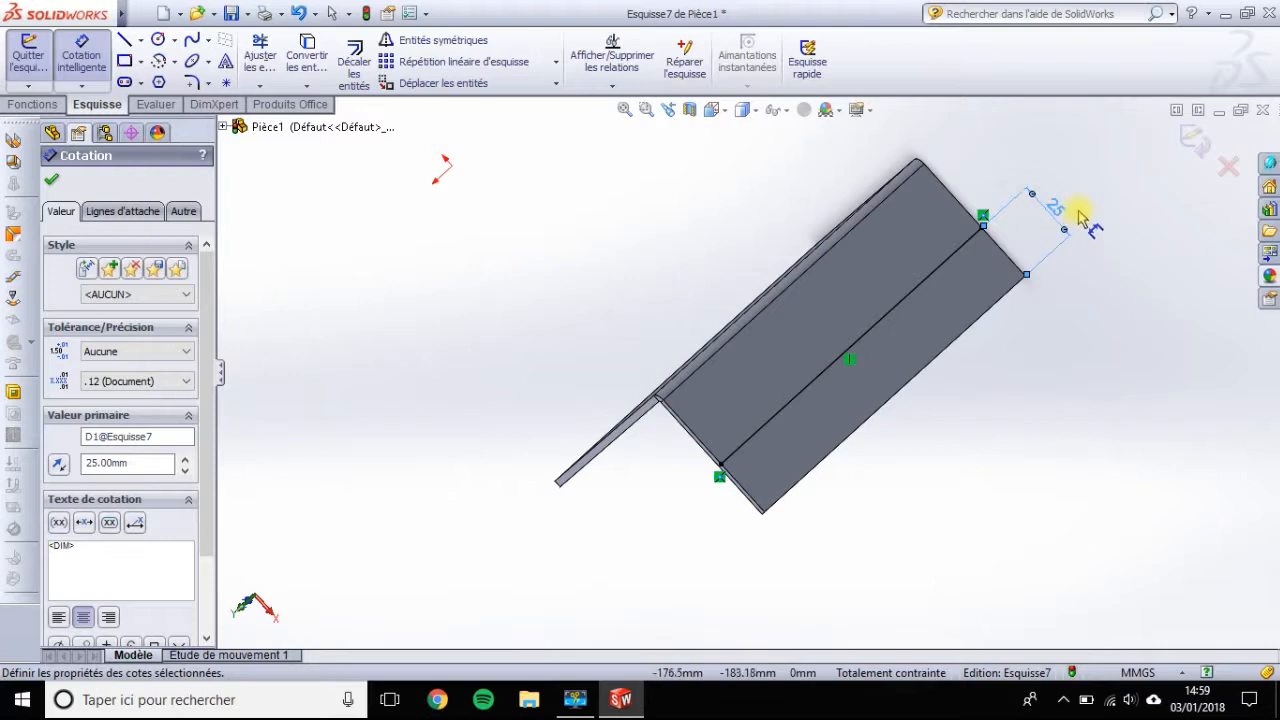
pyautogui.click(49, 181)
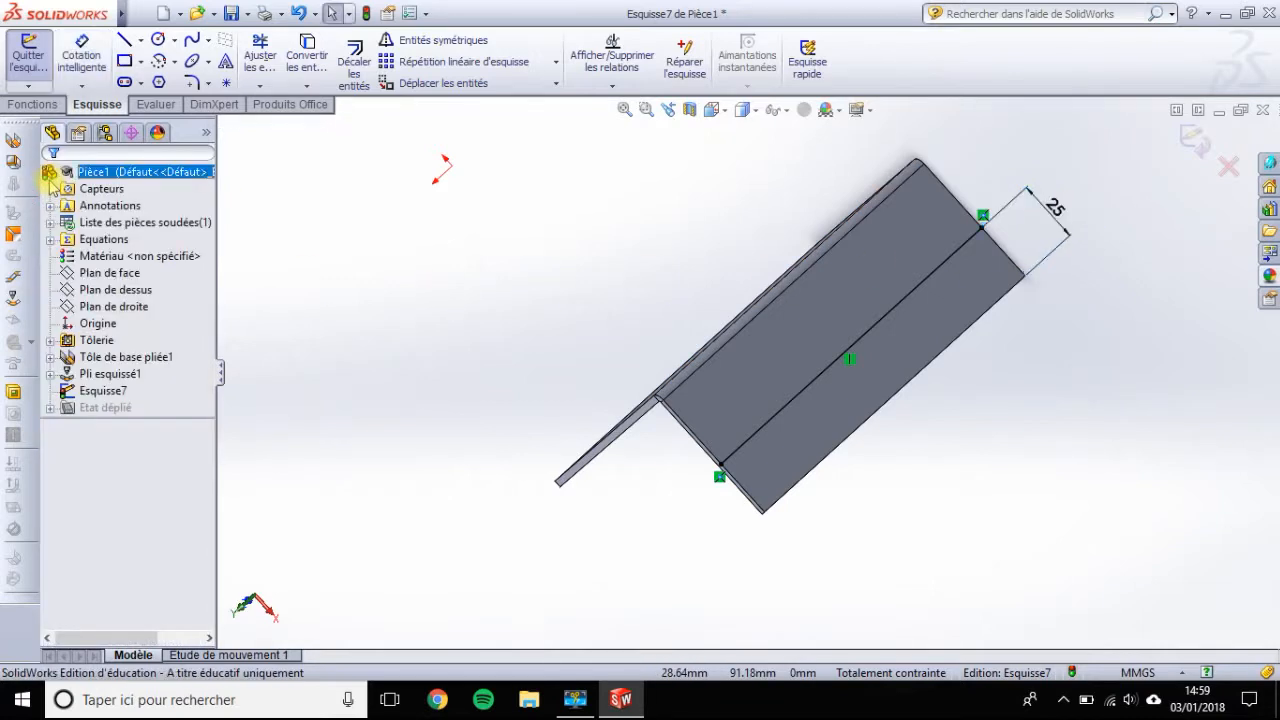
# Step: Create a 90° sketched bend centred on the flange line with the default radius, keeping the strip next to the first bend fixed
pyautogui.click(16, 297)
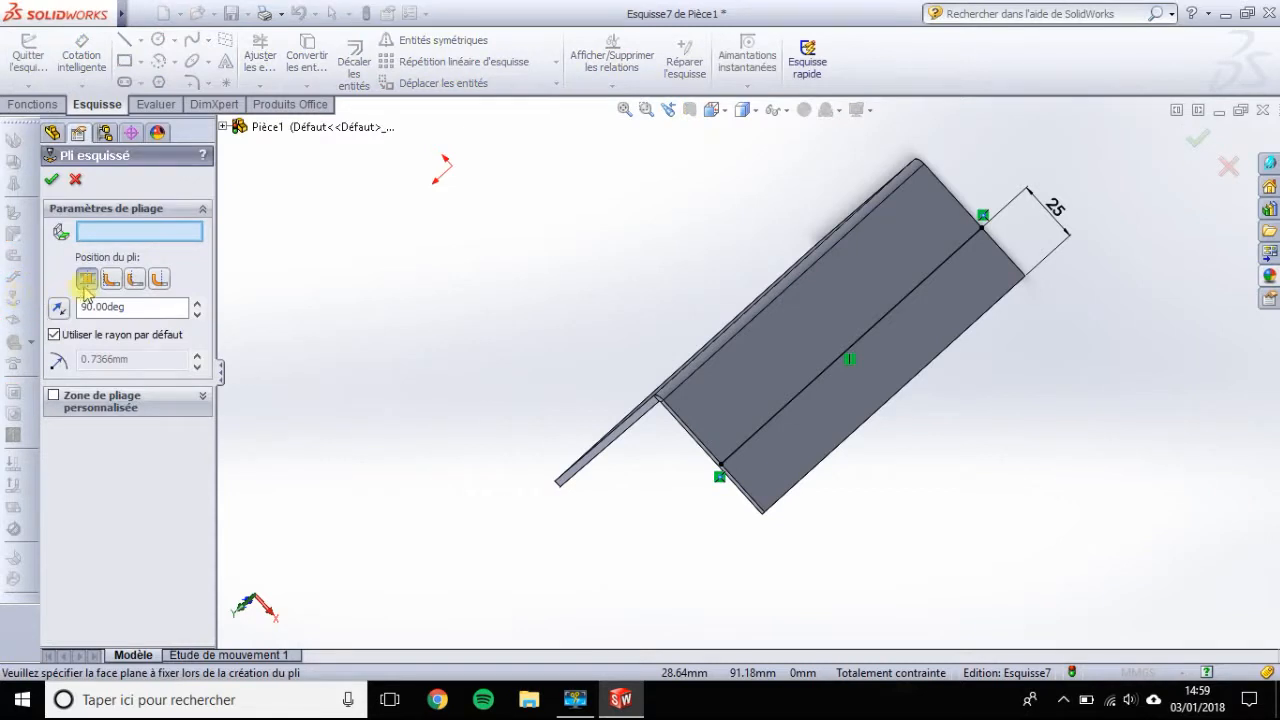
pyautogui.click(811, 380)
pyautogui.click(812, 388)
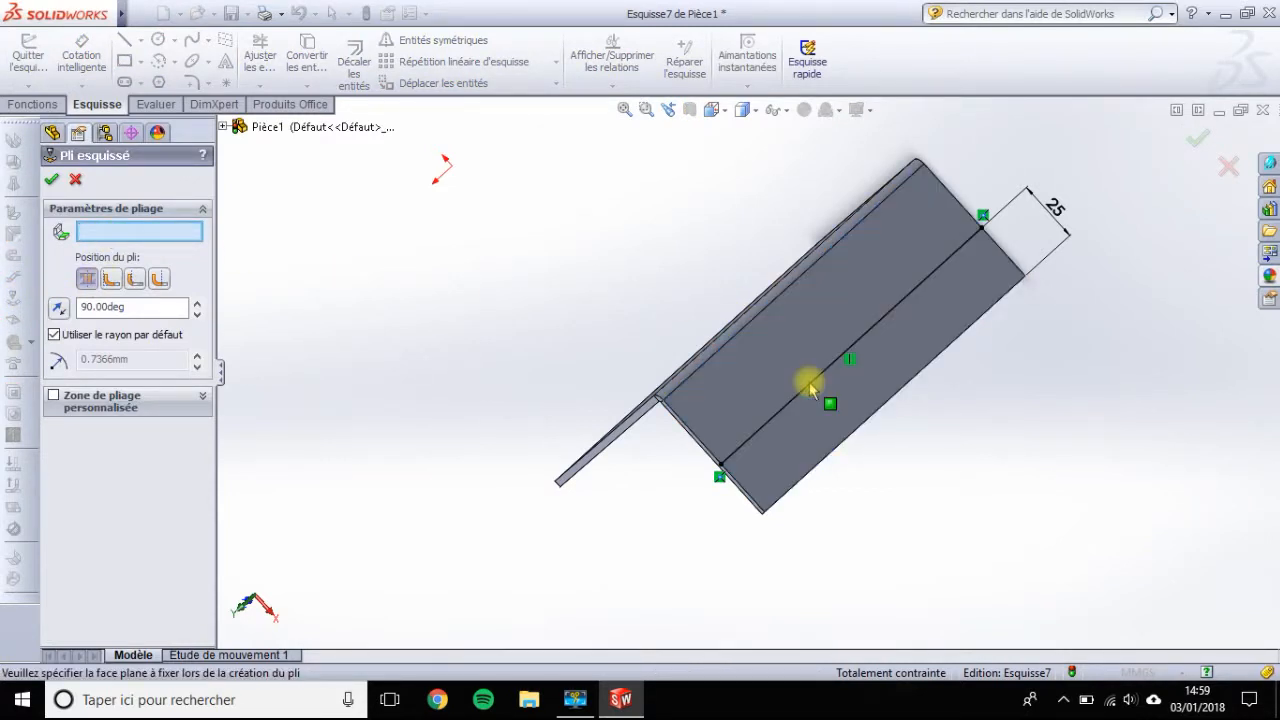
pyautogui.click(811, 388)
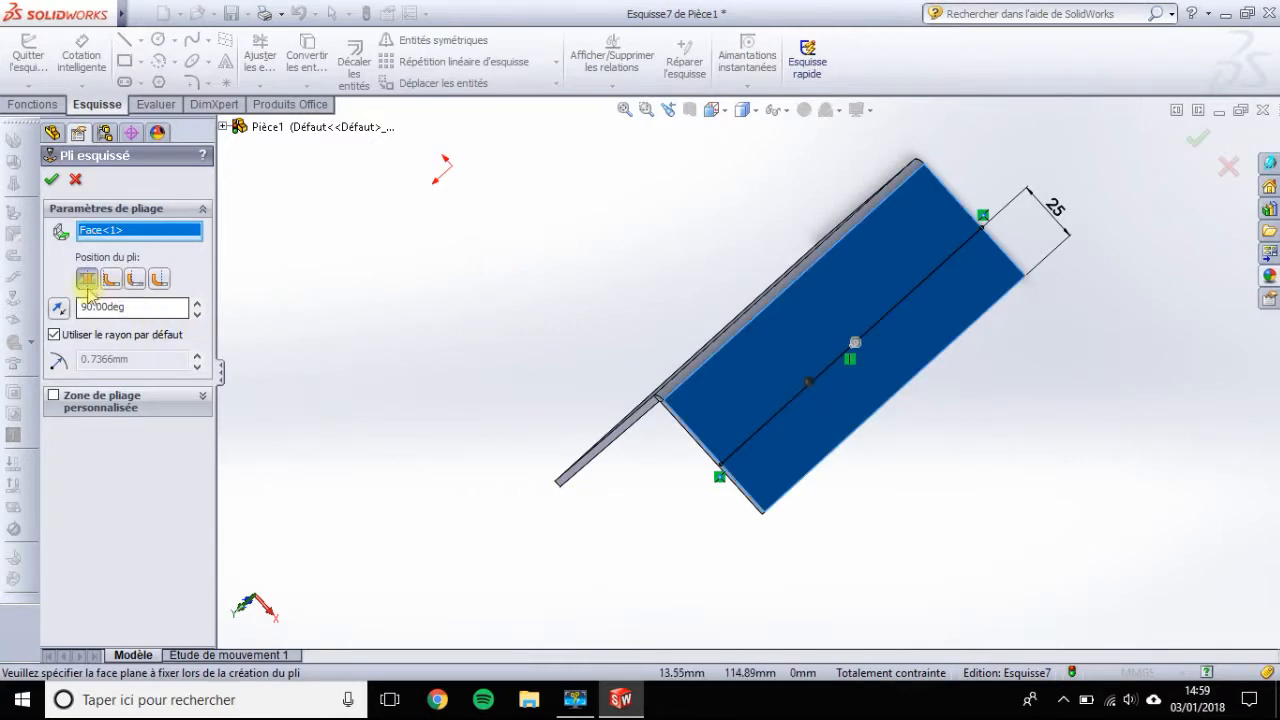
pyautogui.click(51, 180)
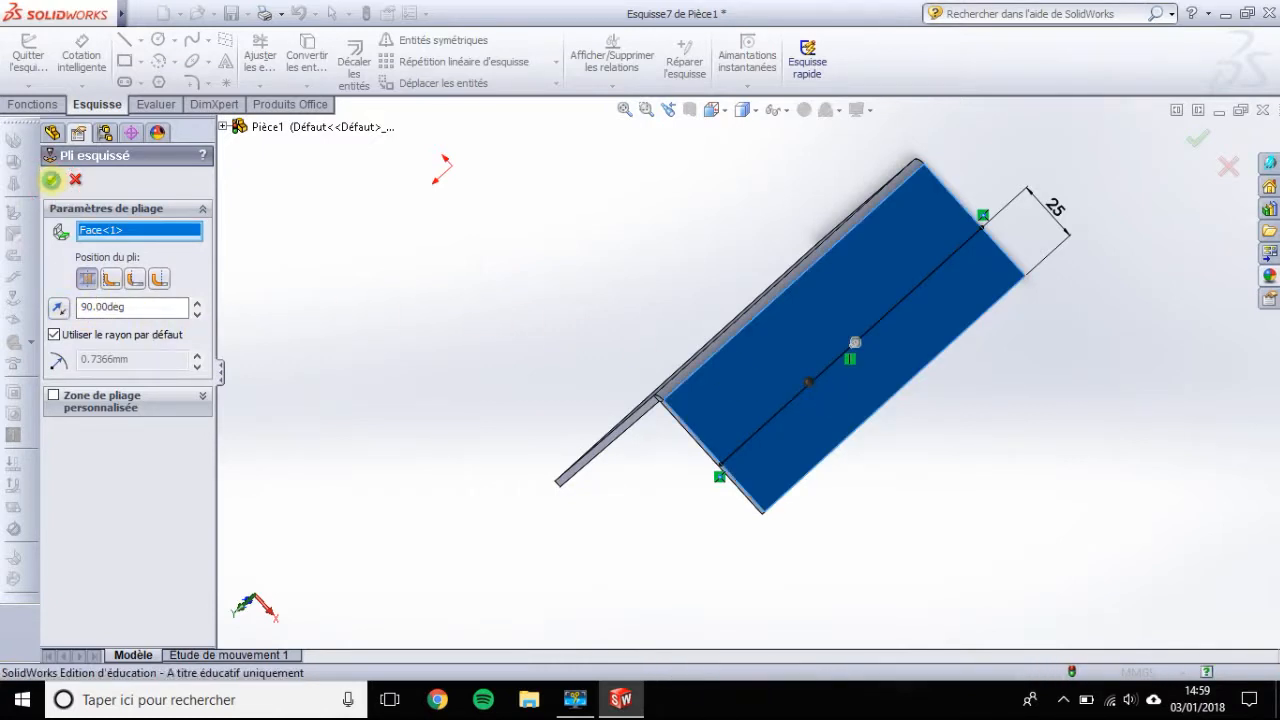
# Step: Examine the twice-bent sheet in the front, top and right views and from an oblique angle
pyautogui.moveTo(517, 260); pyautogui.dragTo(591, 291, button='middle')
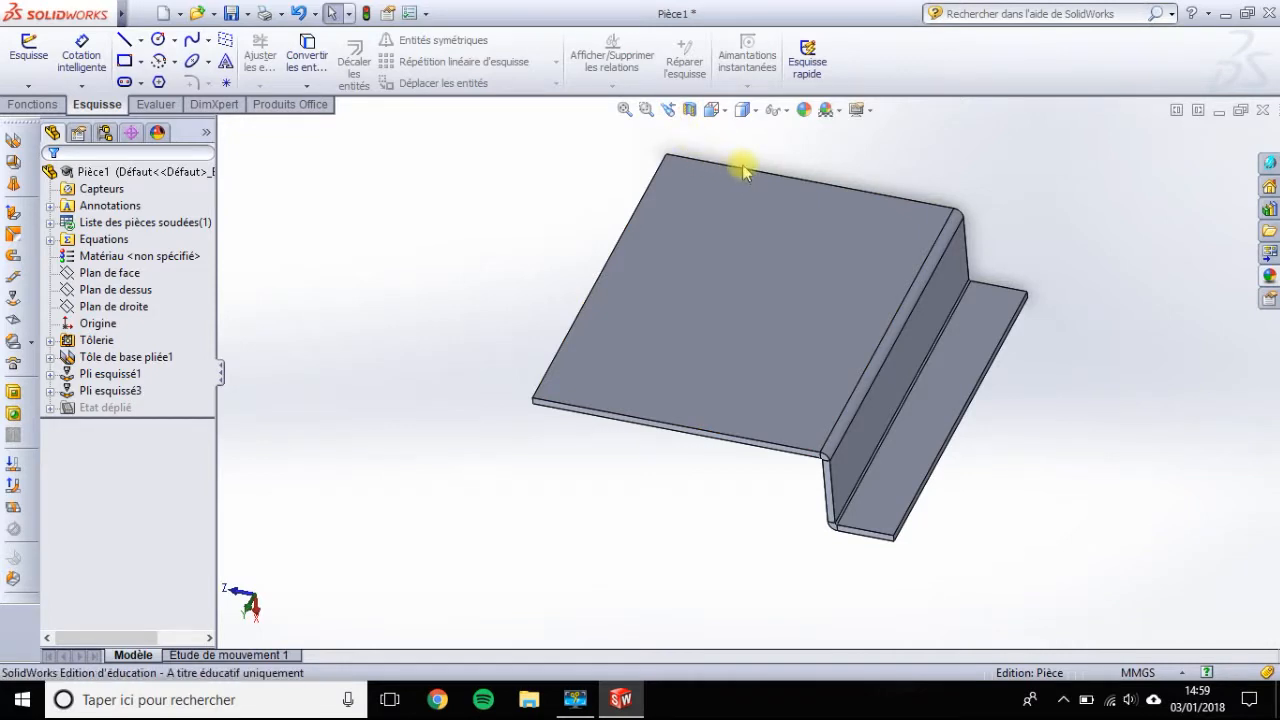
pyautogui.click(715, 110)
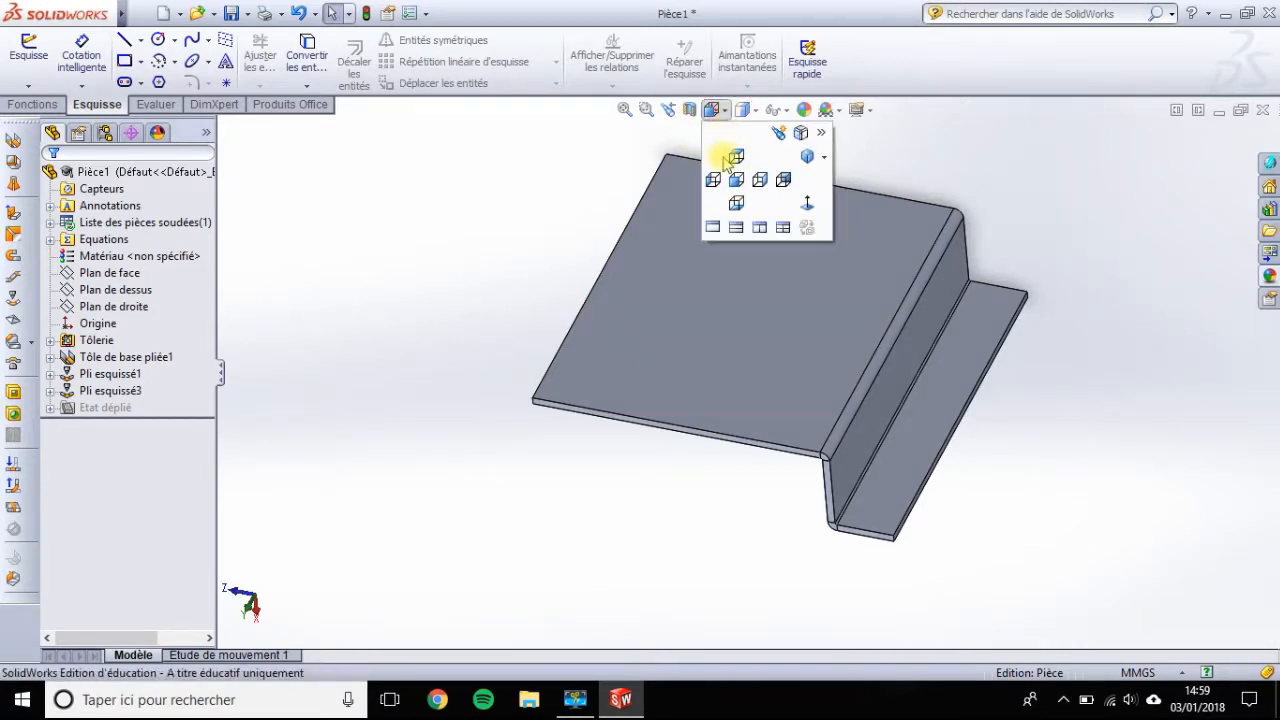
pyautogui.click(735, 180)
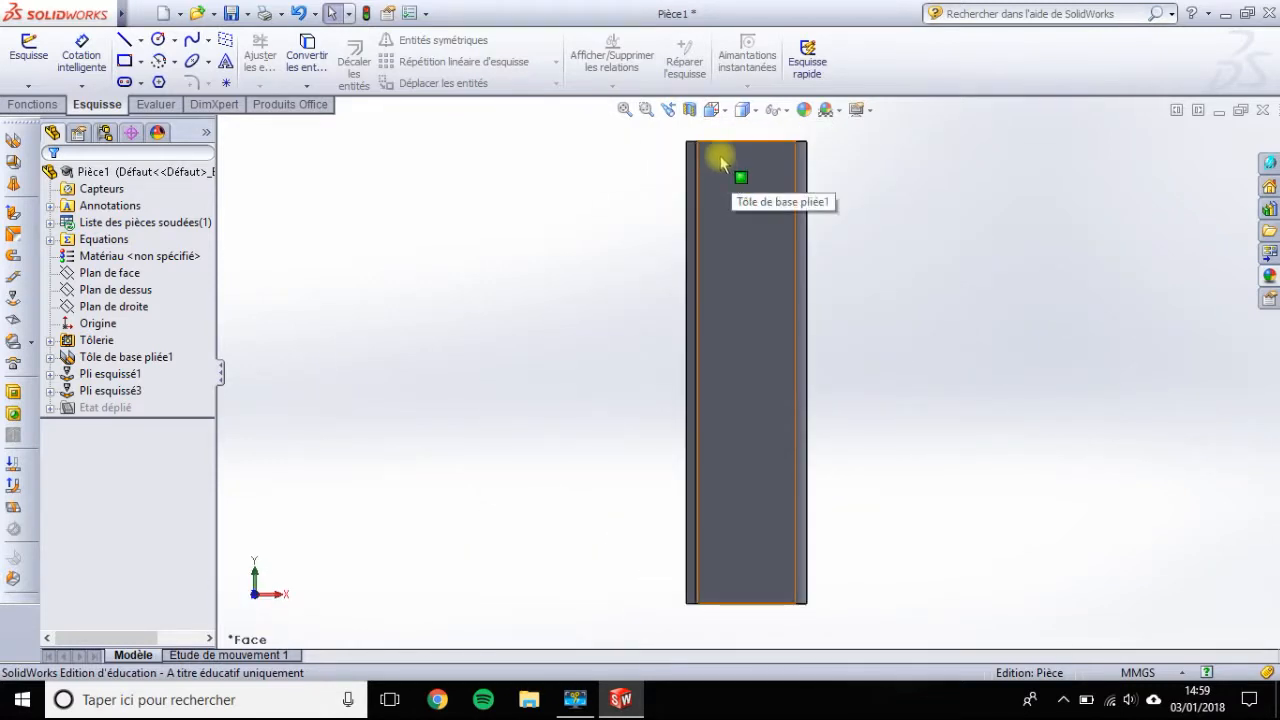
pyautogui.click(719, 116)
pyautogui.click(737, 176)
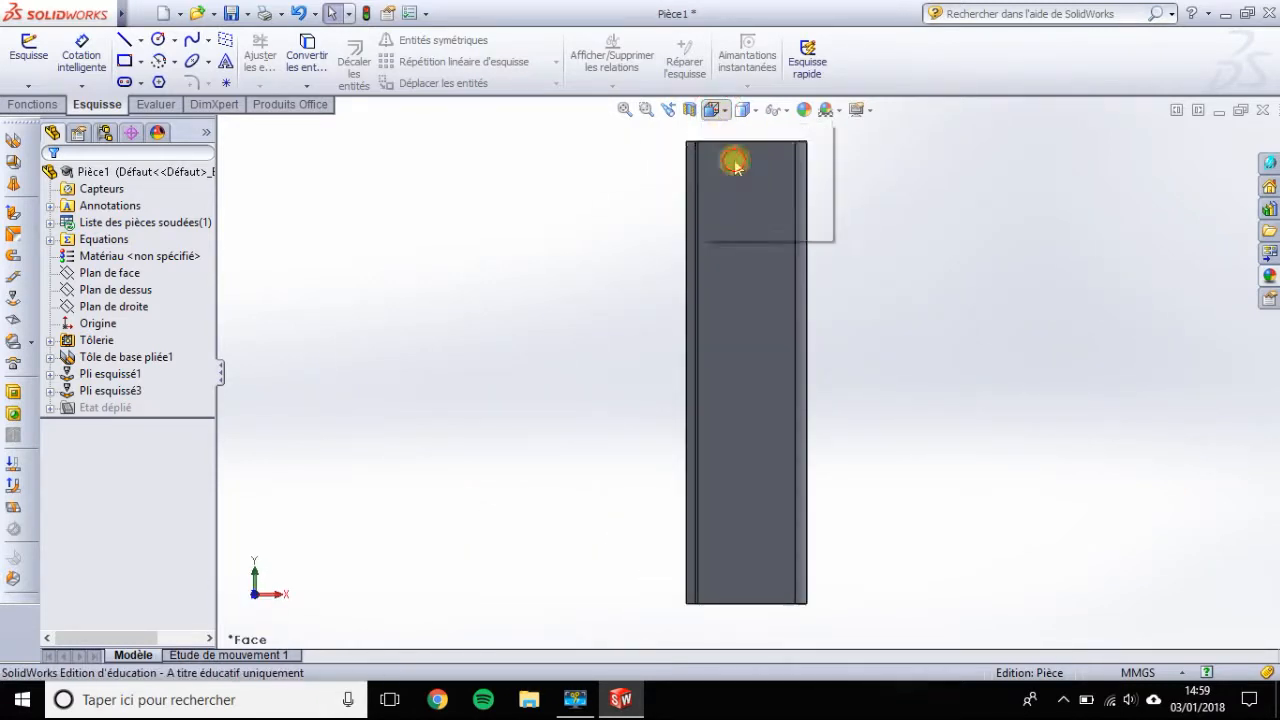
pyautogui.click(714, 109)
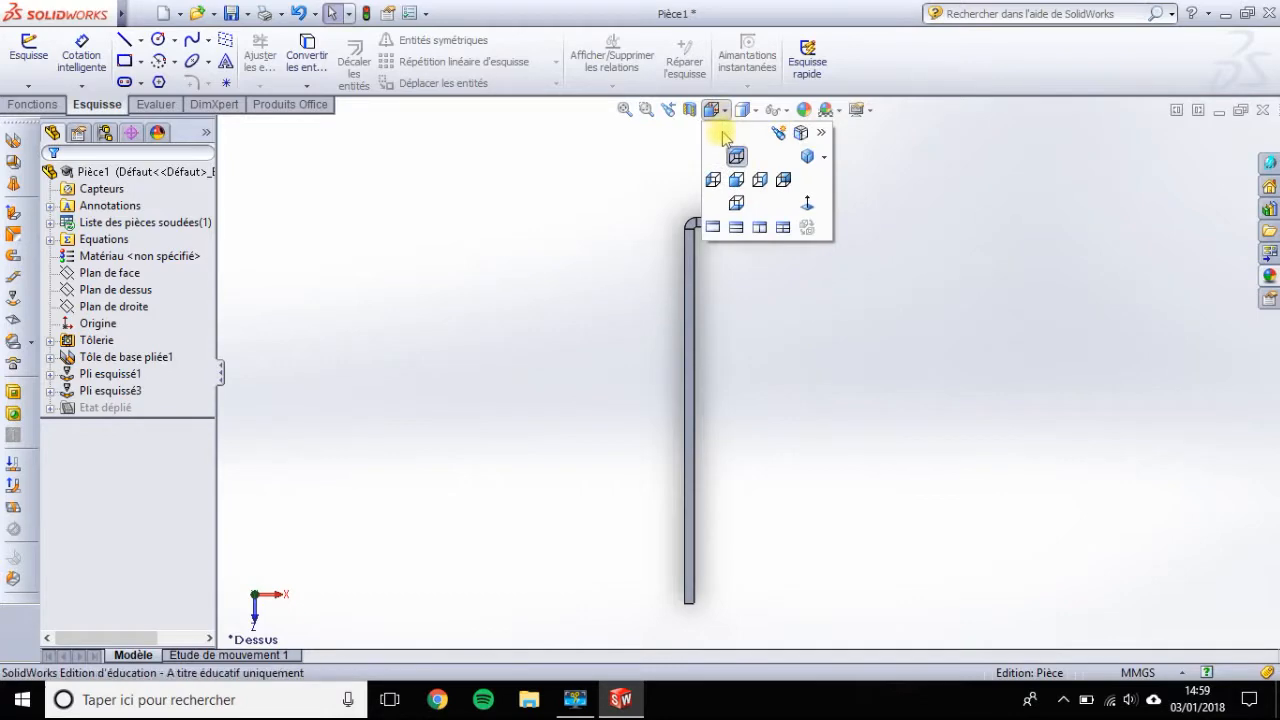
pyautogui.click(759, 178)
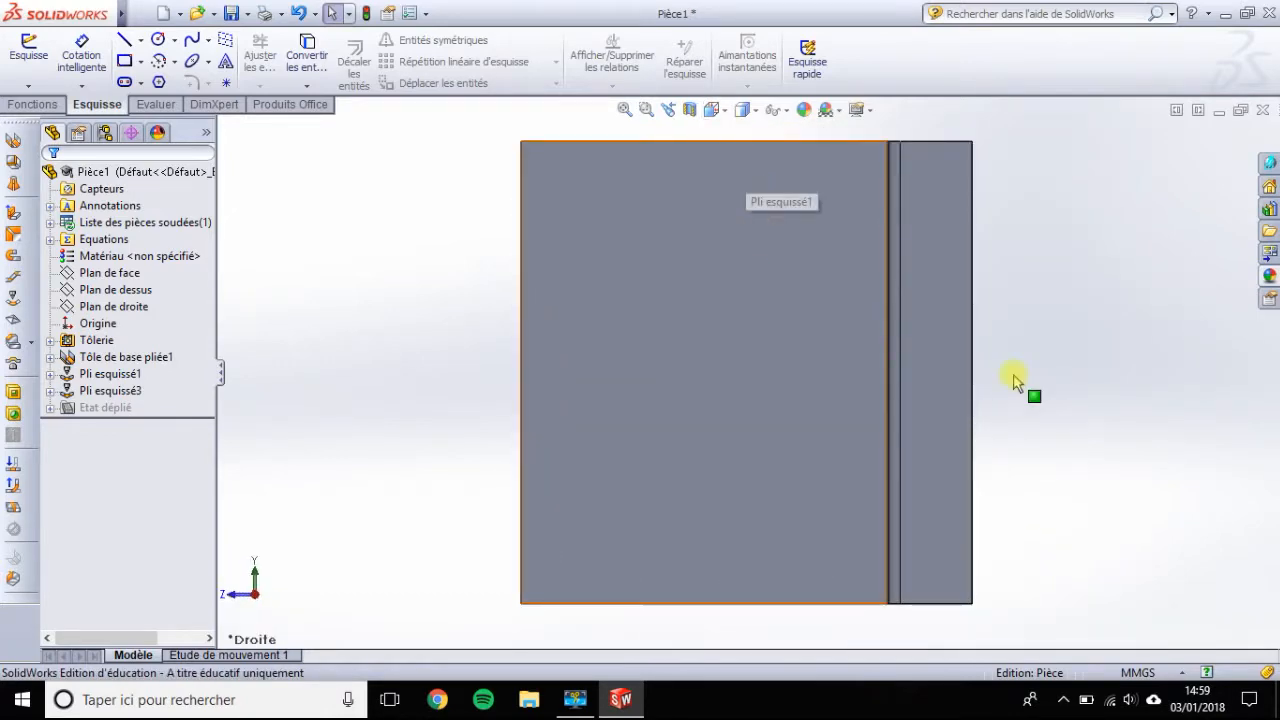
pyautogui.moveTo(1004, 200); pyautogui.dragTo(955, 440, button='middle')
pyautogui.moveTo(939, 238); pyautogui.dragTo(958, 318, button='middle')
pyautogui.click(625, 110)
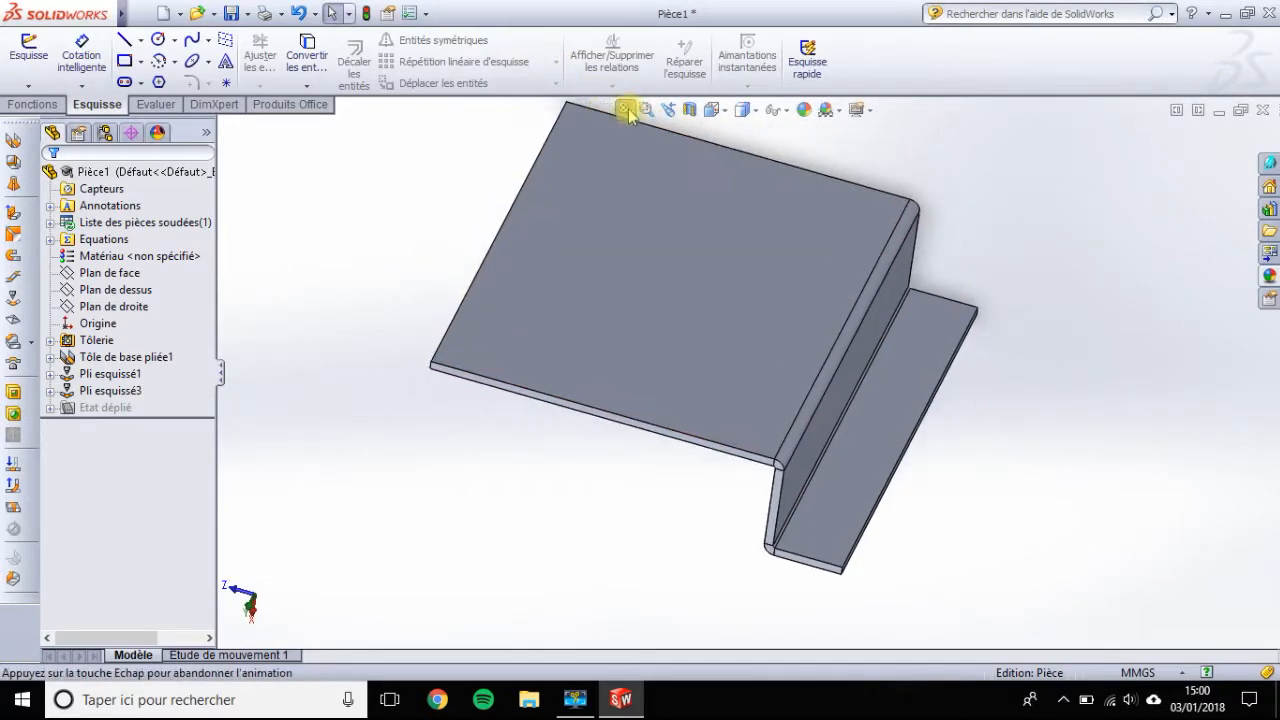
# Step: Sketch a construction line about 188 mm long across the large face, parallel to its free edge and about 33 mm from it
pyautogui.click(141, 43)
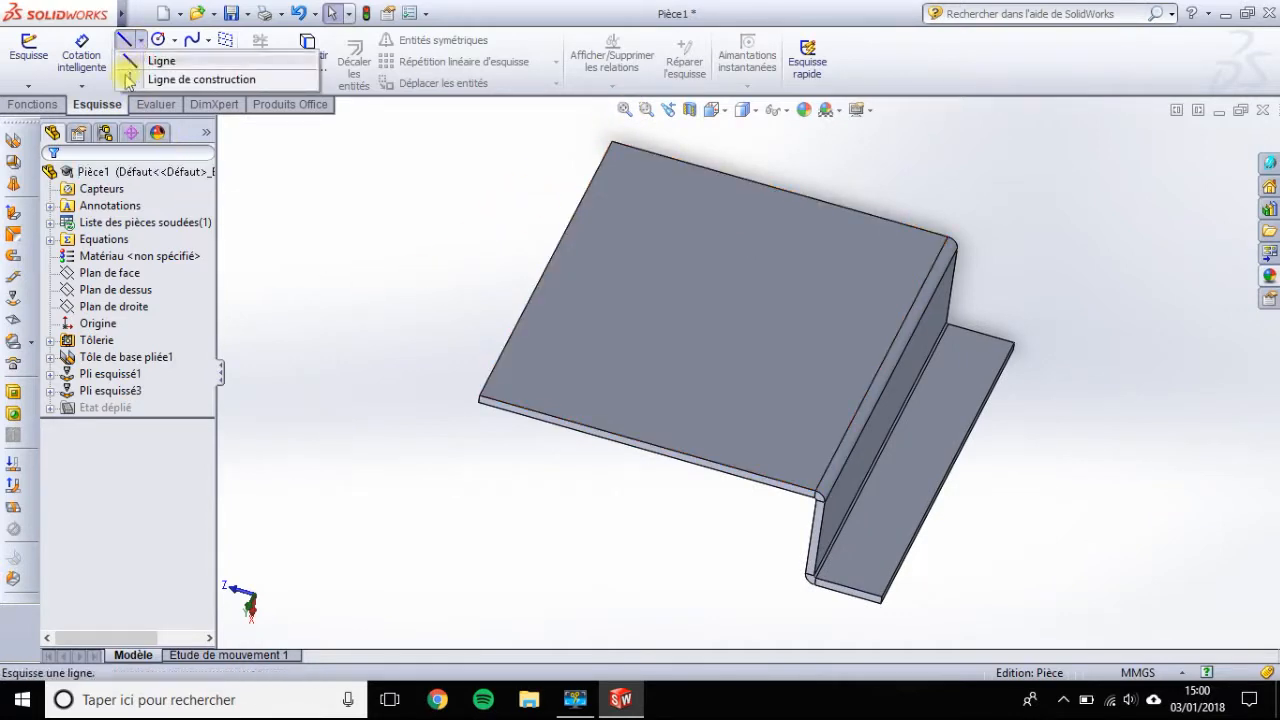
pyautogui.click(185, 79)
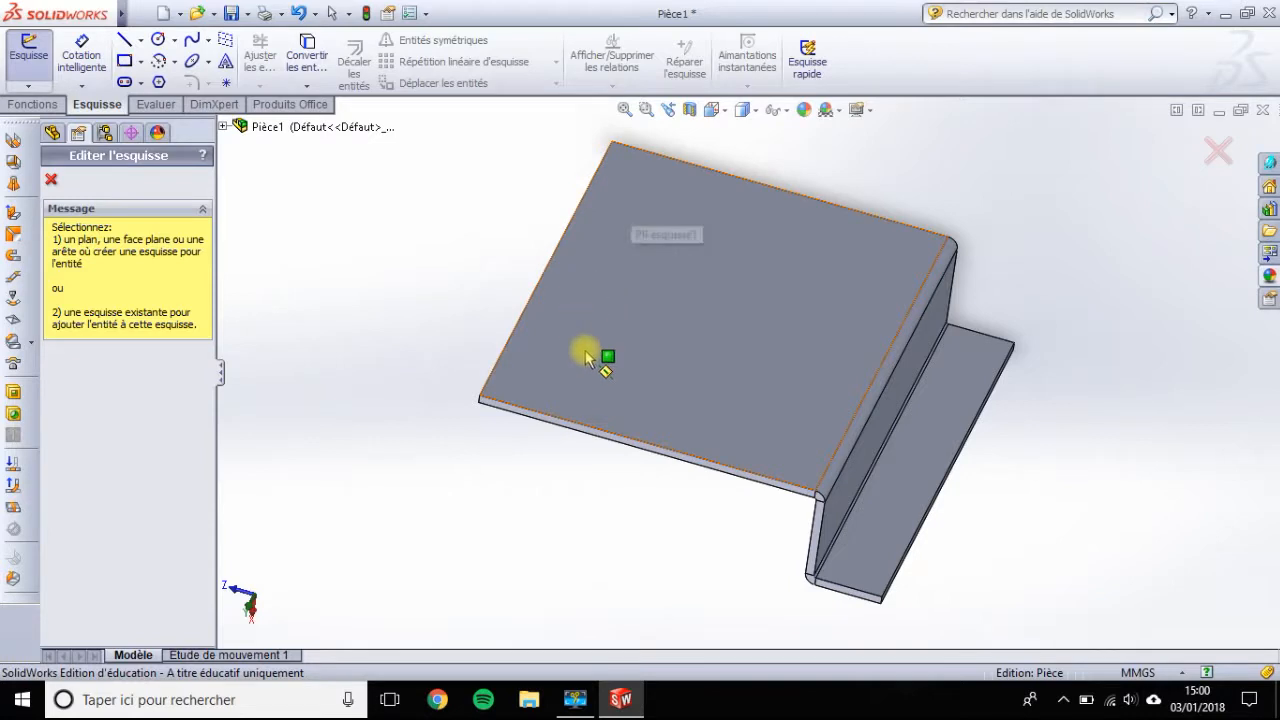
pyautogui.click(655, 312)
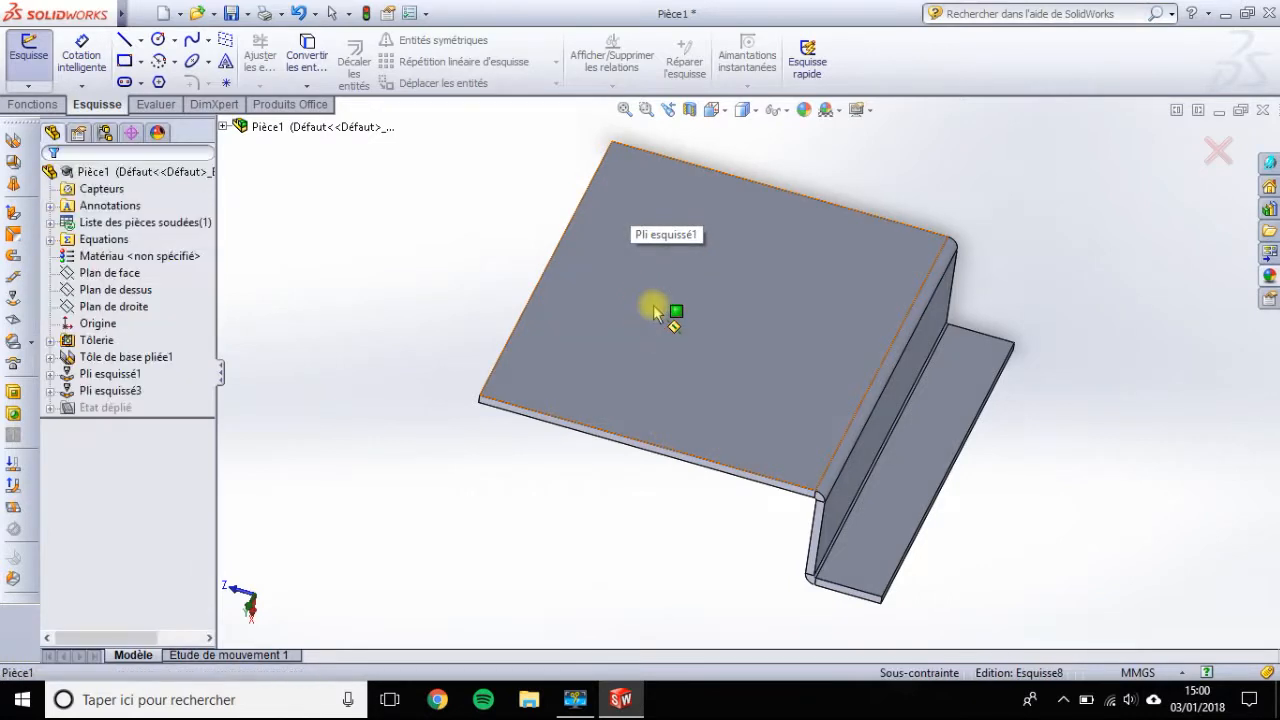
pyautogui.click(716, 143)
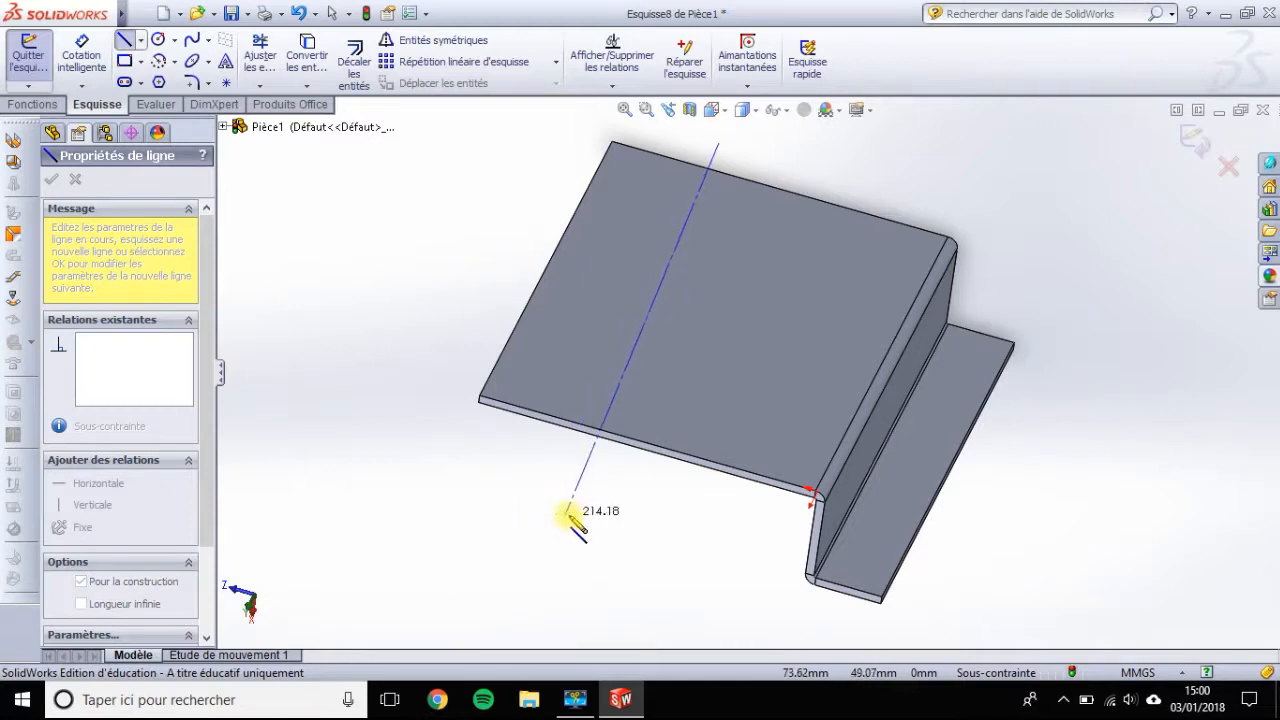
pyautogui.click(553, 462)
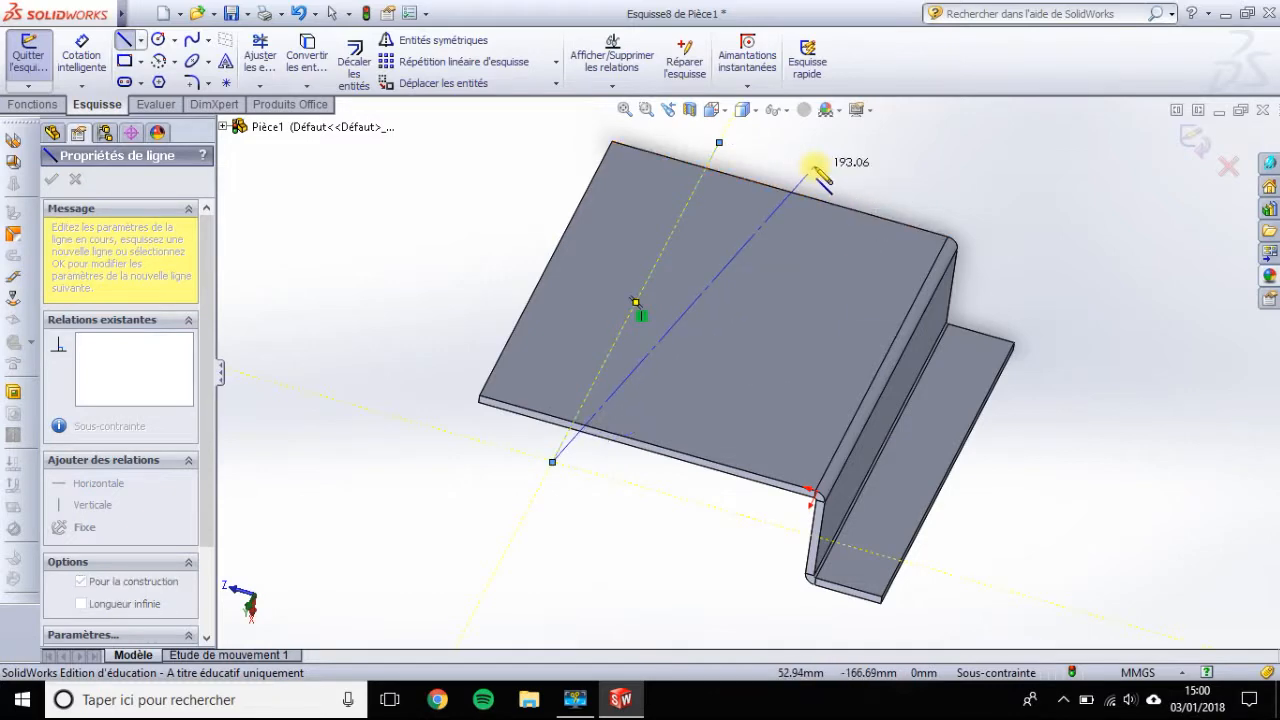
pyautogui.press('Escape')
pyautogui.press('Escape')
# Step: Dimension the distance from the large face's free edge to the construction line as 15 mm
pyautogui.moveTo(920, 271)
pyautogui.mouseDown(button='middle')
pyautogui.moveTo(938, 320)
pyautogui.moveTo(920, 371)
pyautogui.moveTo(914, 253)
pyautogui.mouseUp(button='middle')
pyautogui.click(82, 55)
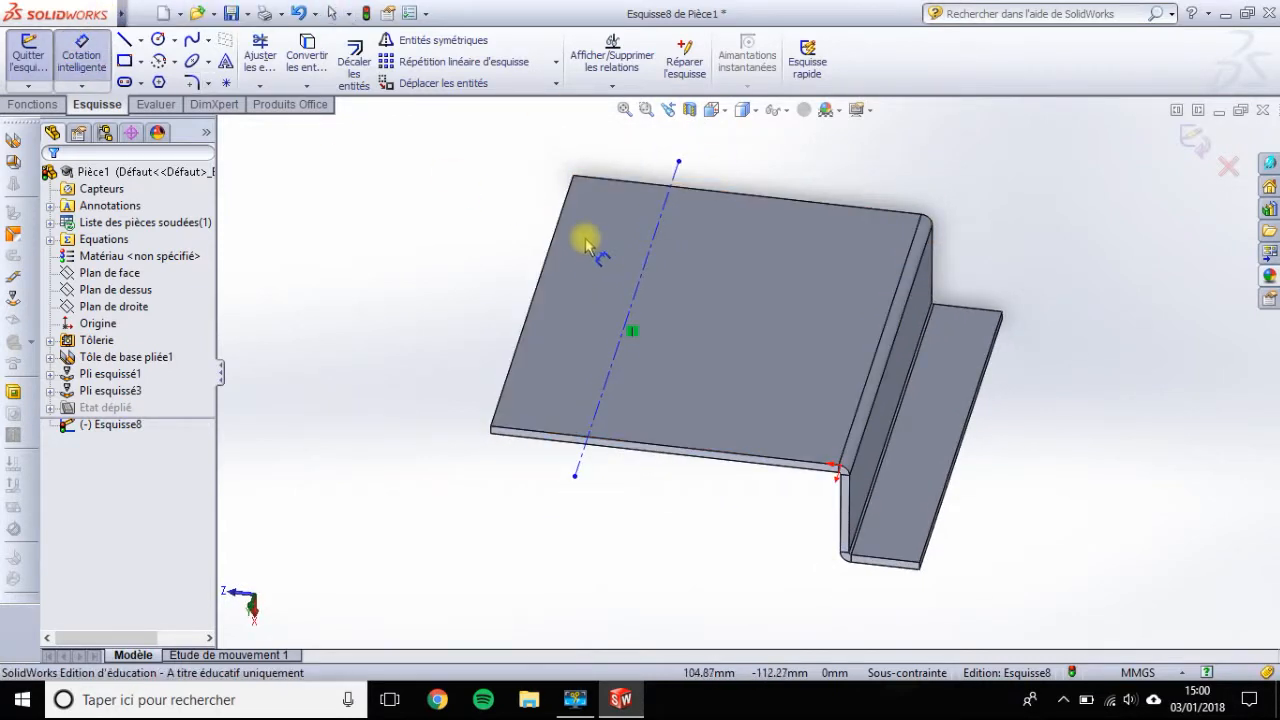
pyautogui.click(551, 233)
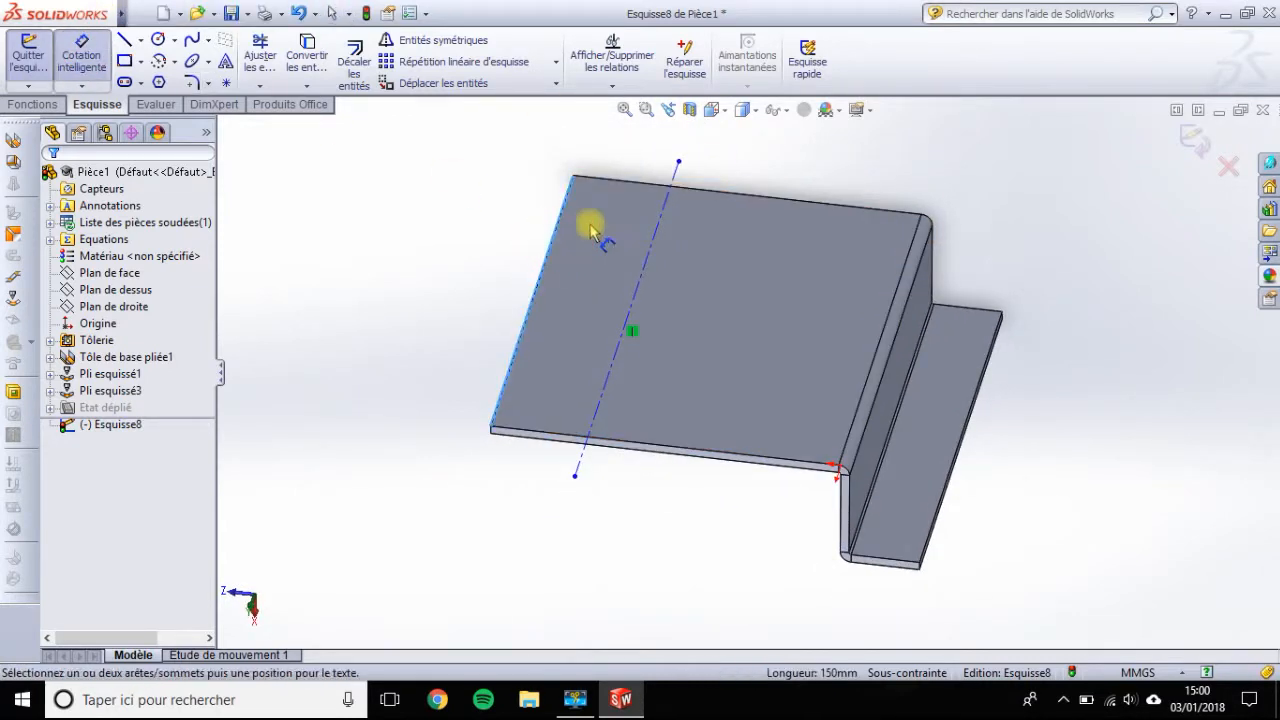
pyautogui.click(665, 200)
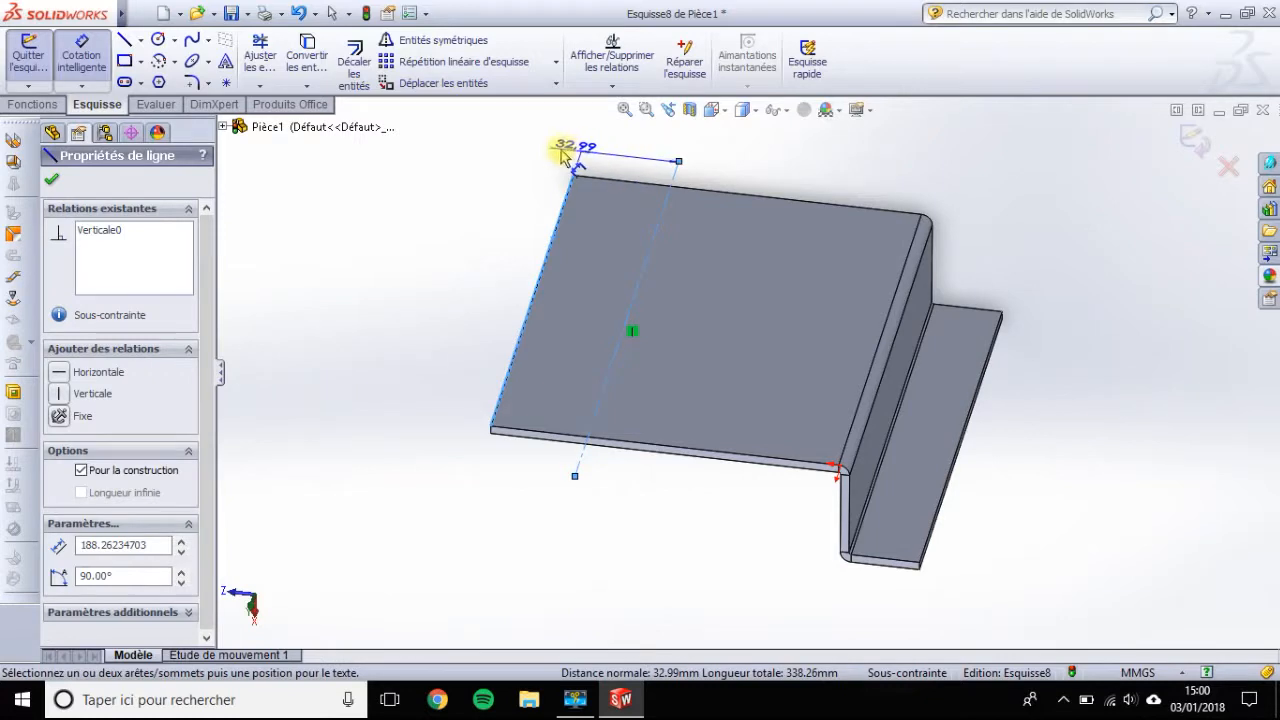
pyautogui.click(552, 151)
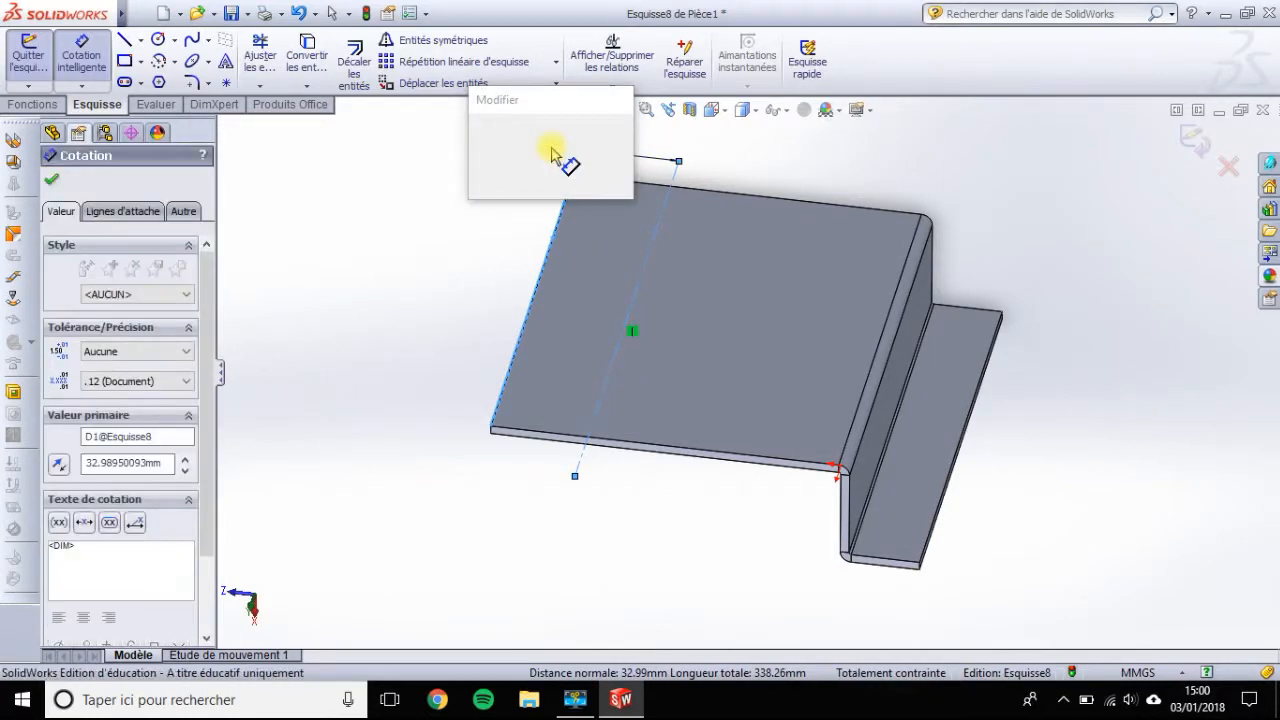
pyautogui.write('15')
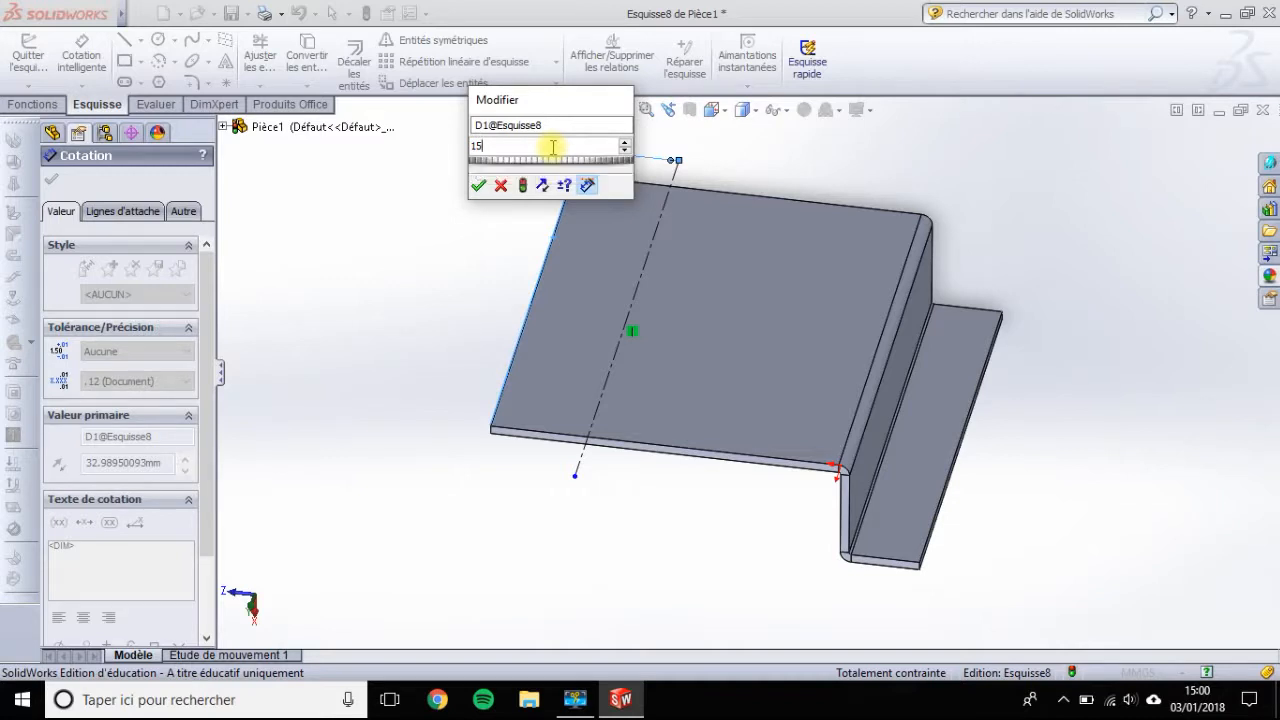
pyautogui.press('Return')
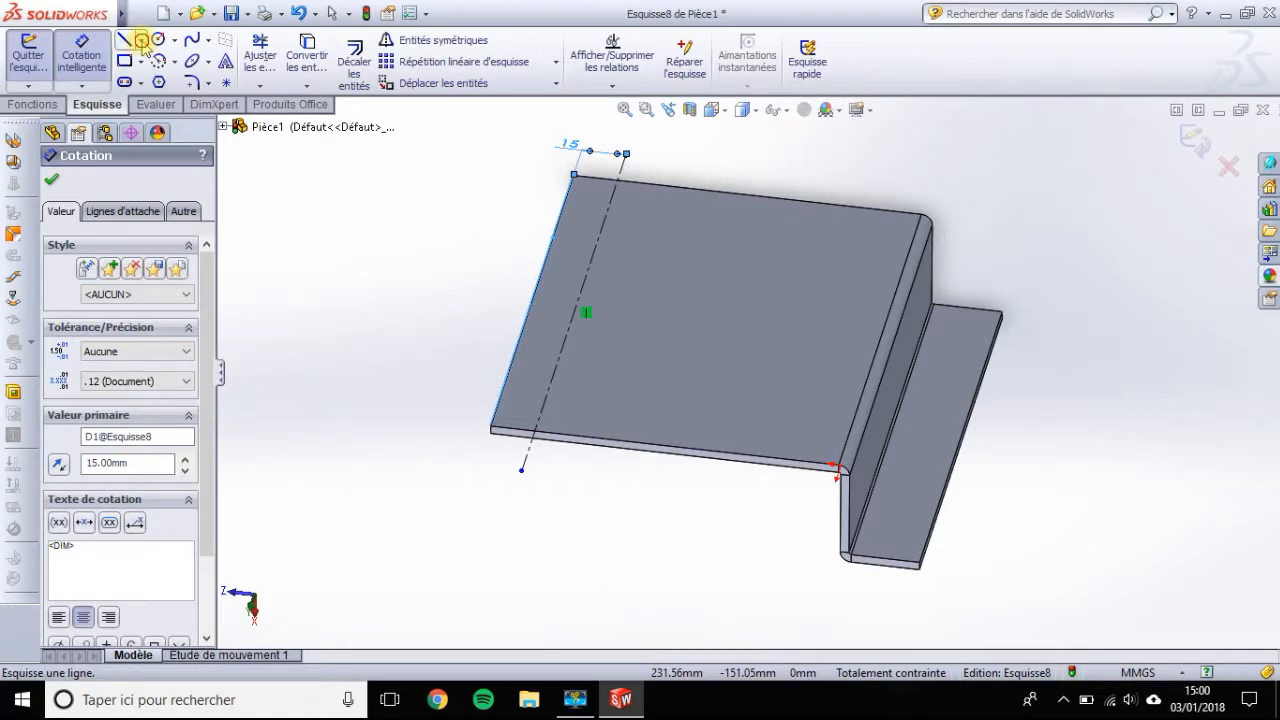
# Step: Sketch a second construction line about 188 mm long across the large face, roughly parallel to the first and nearer the bend
pyautogui.click(141, 40)
pyautogui.click(165, 80)
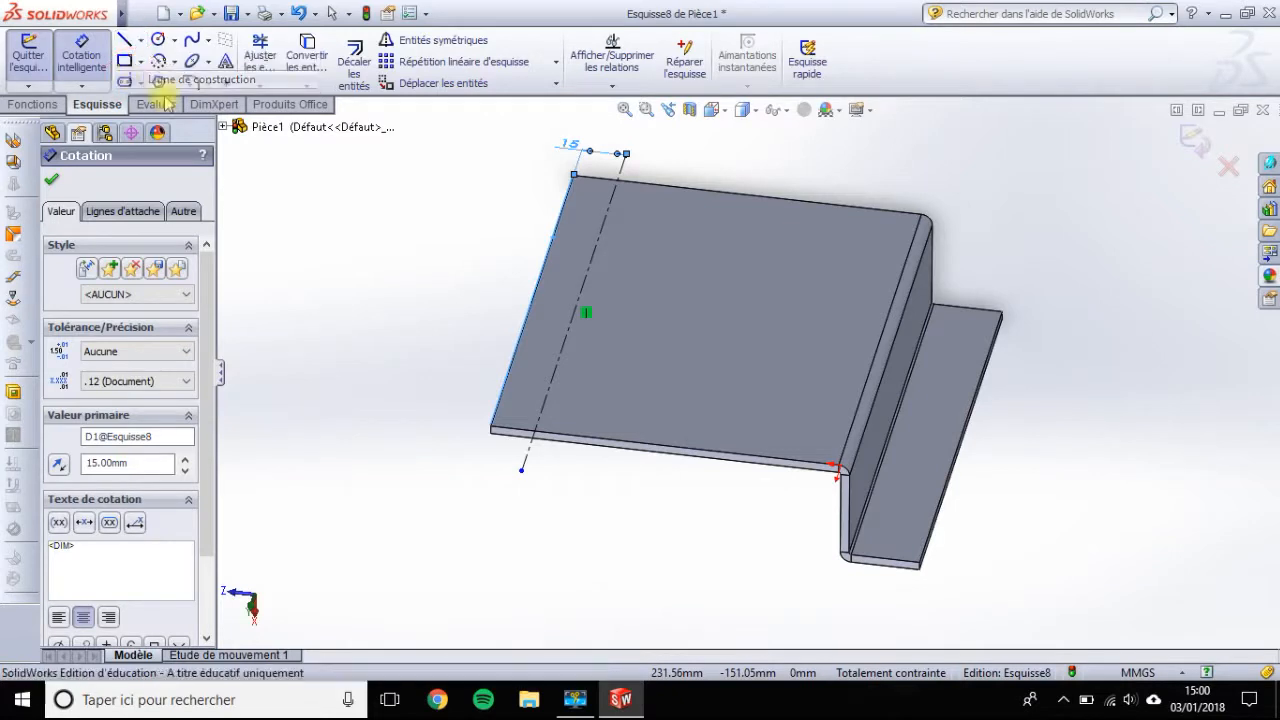
pyautogui.click(752, 171)
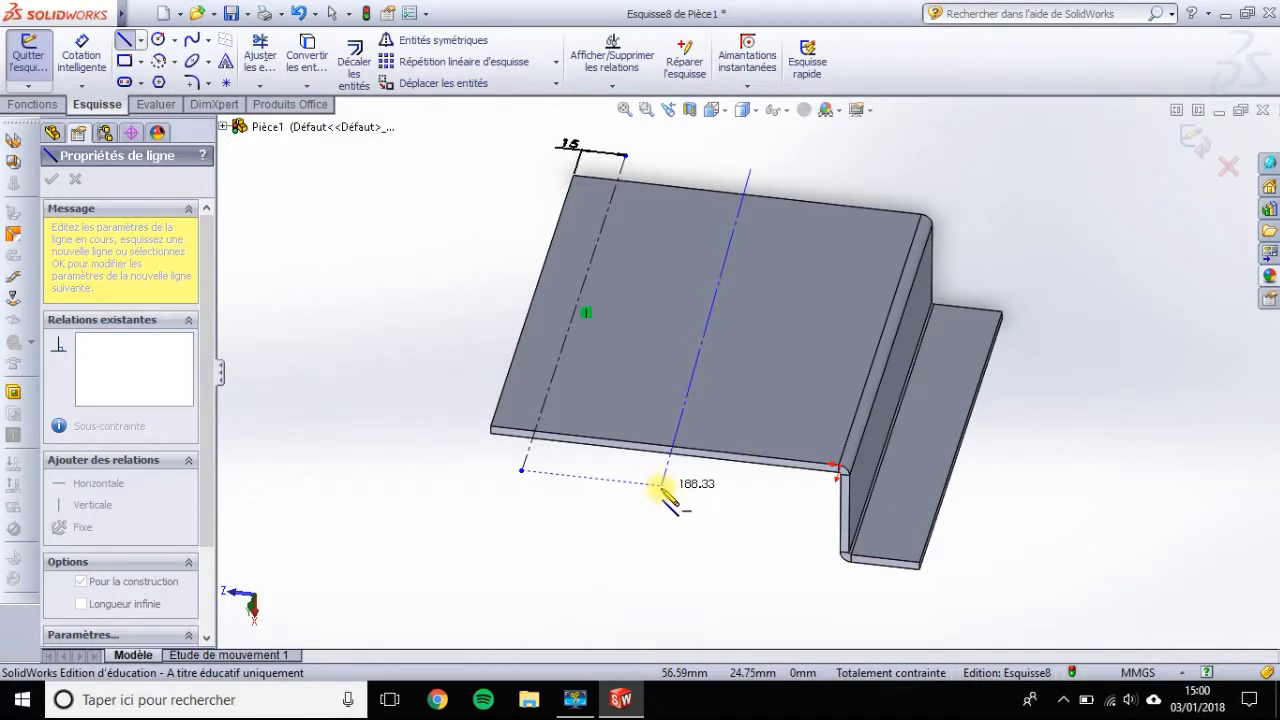
pyautogui.click(661, 487)
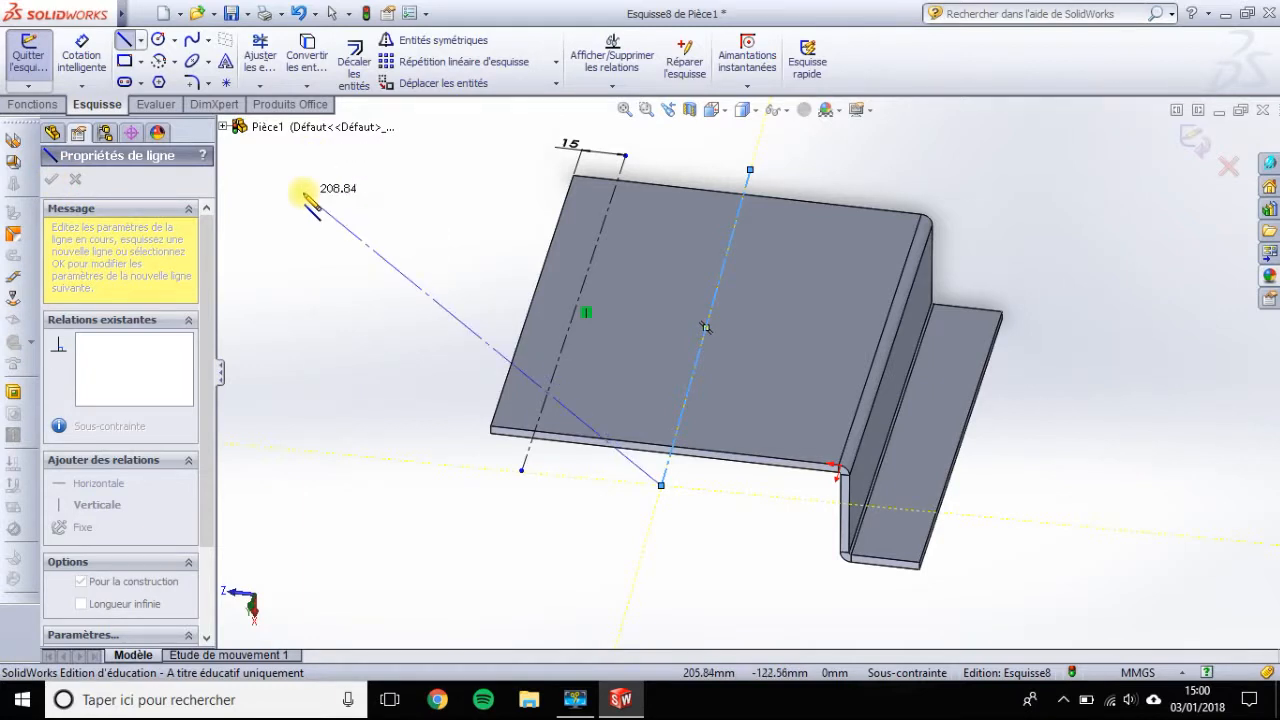
pyautogui.press('Escape')
pyautogui.press('Escape')
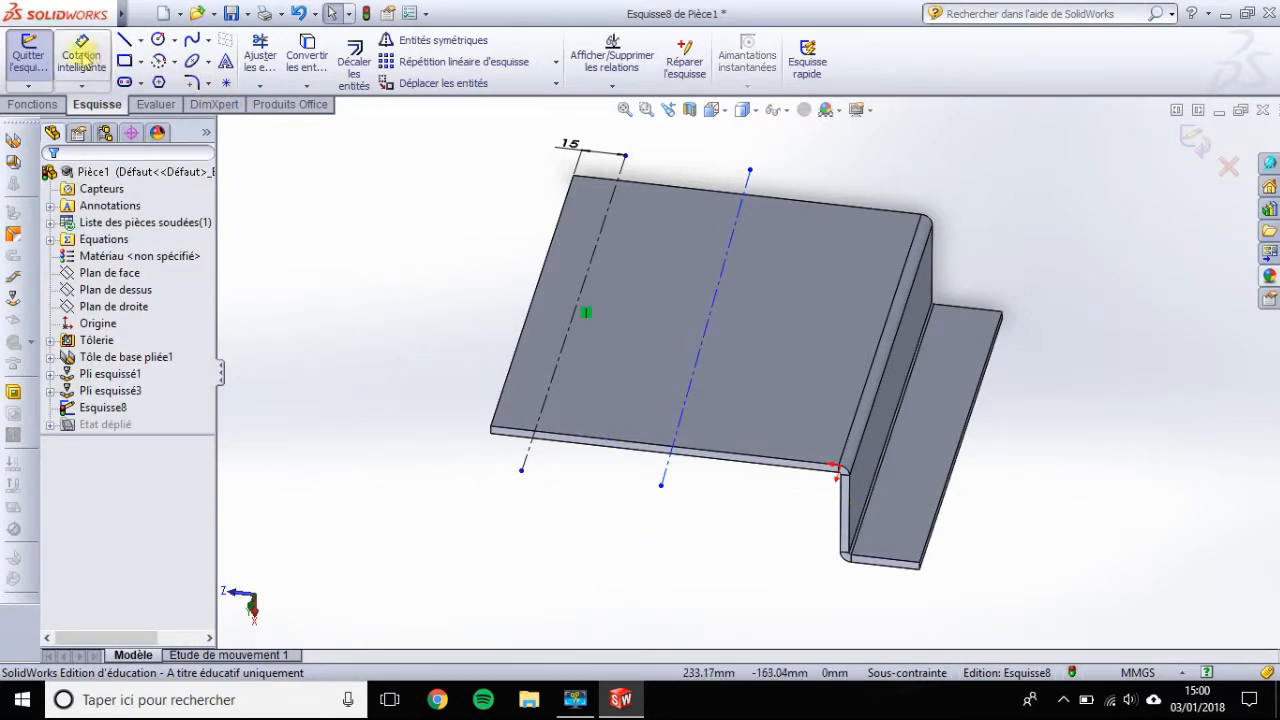
# Step: Try to dimension the spacing between the two construction lines on the large face
pyautogui.click(82, 55)
pyautogui.click(527, 462)
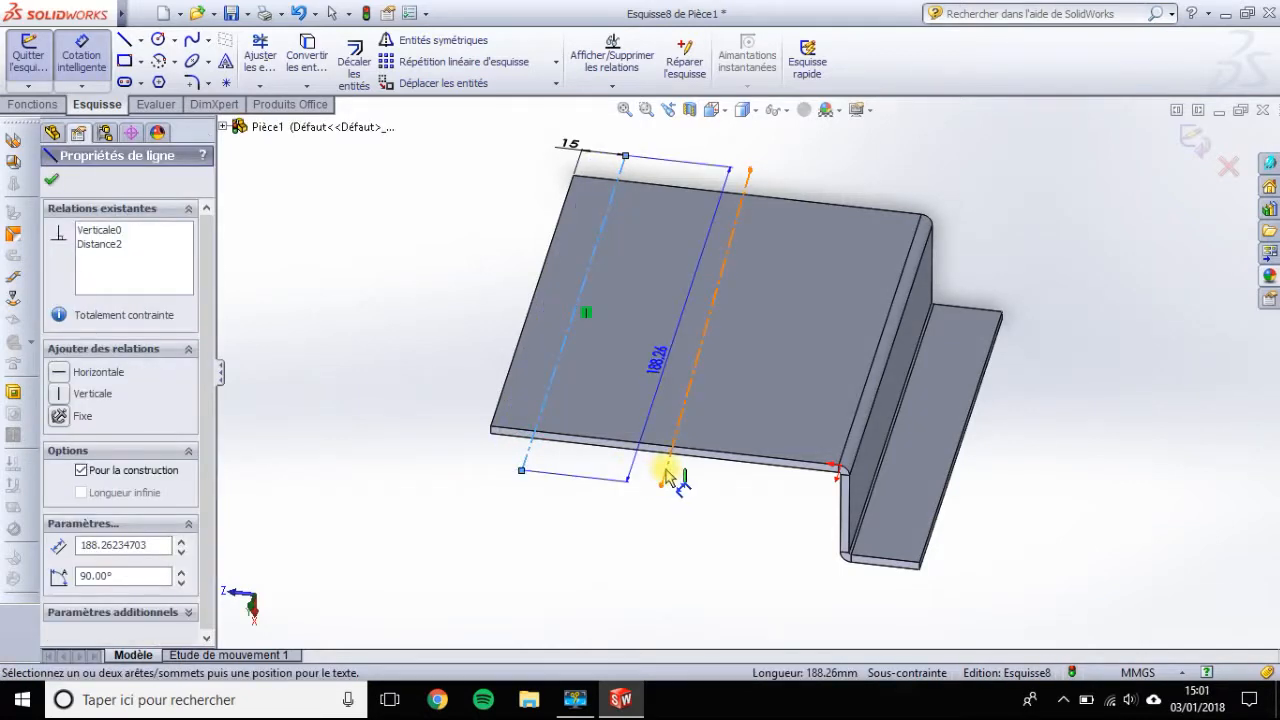
pyautogui.click(665, 470)
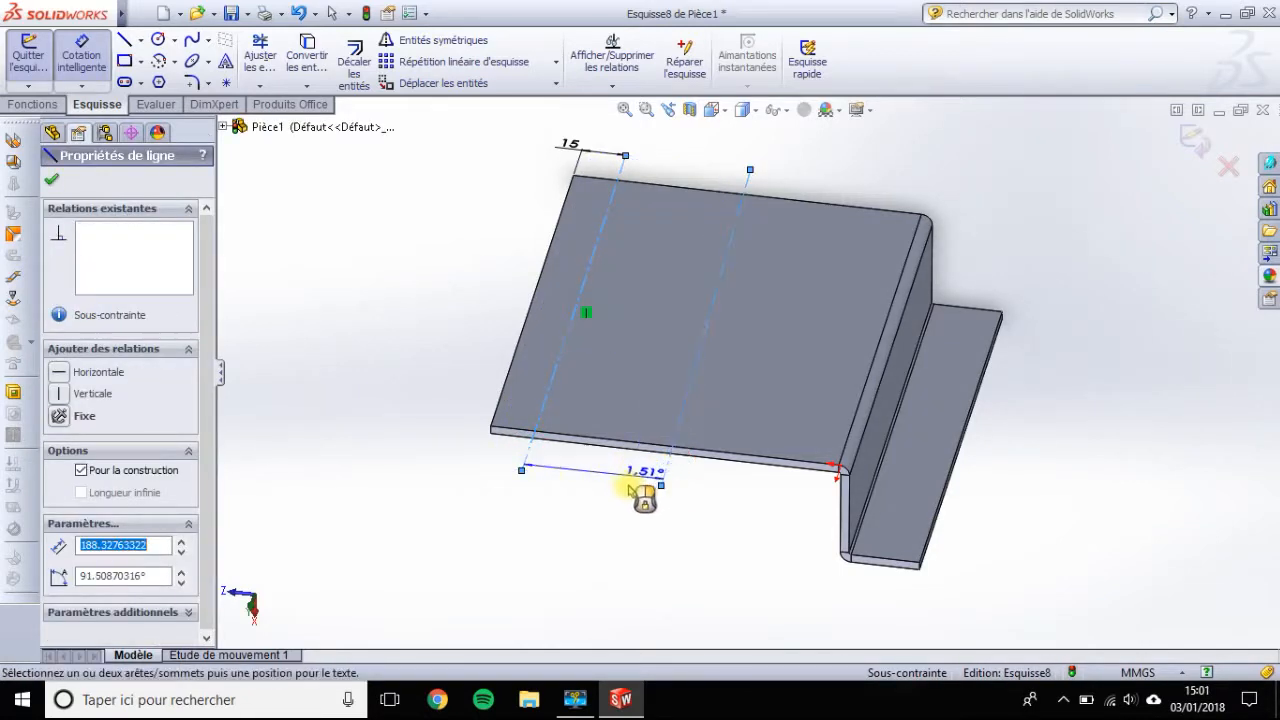
pyautogui.click(586, 525)
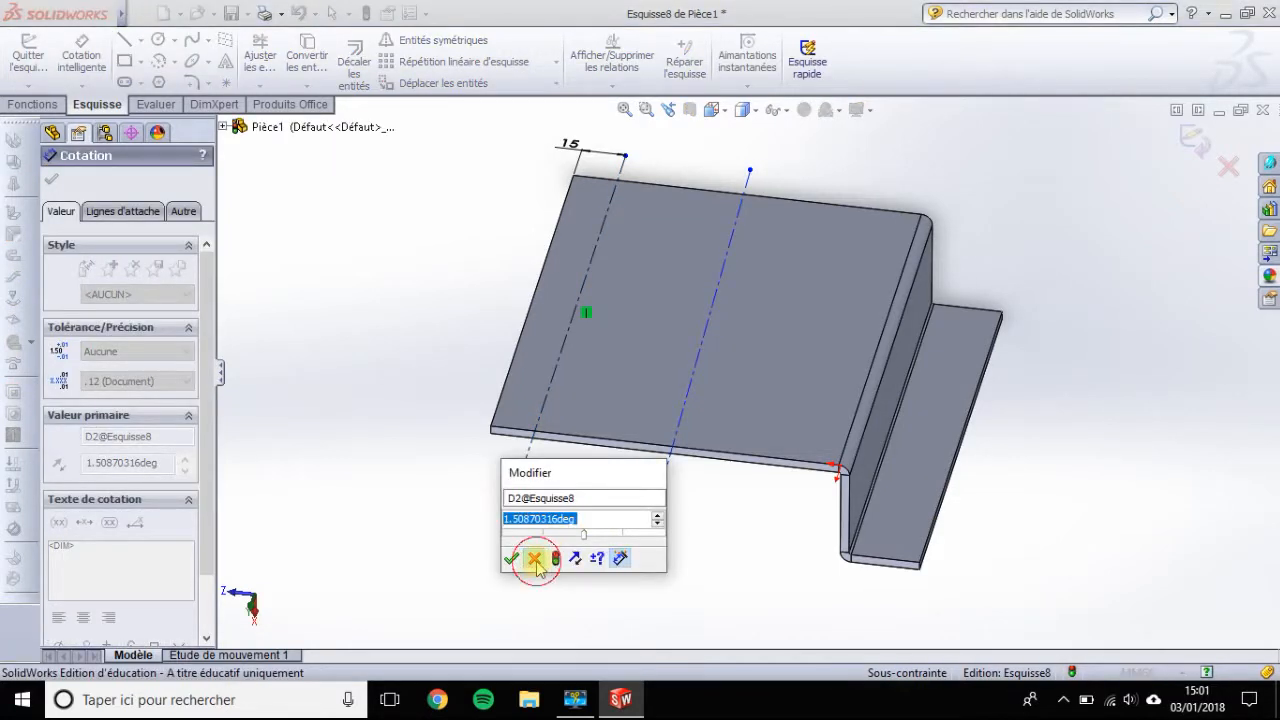
pyautogui.click(535, 560)
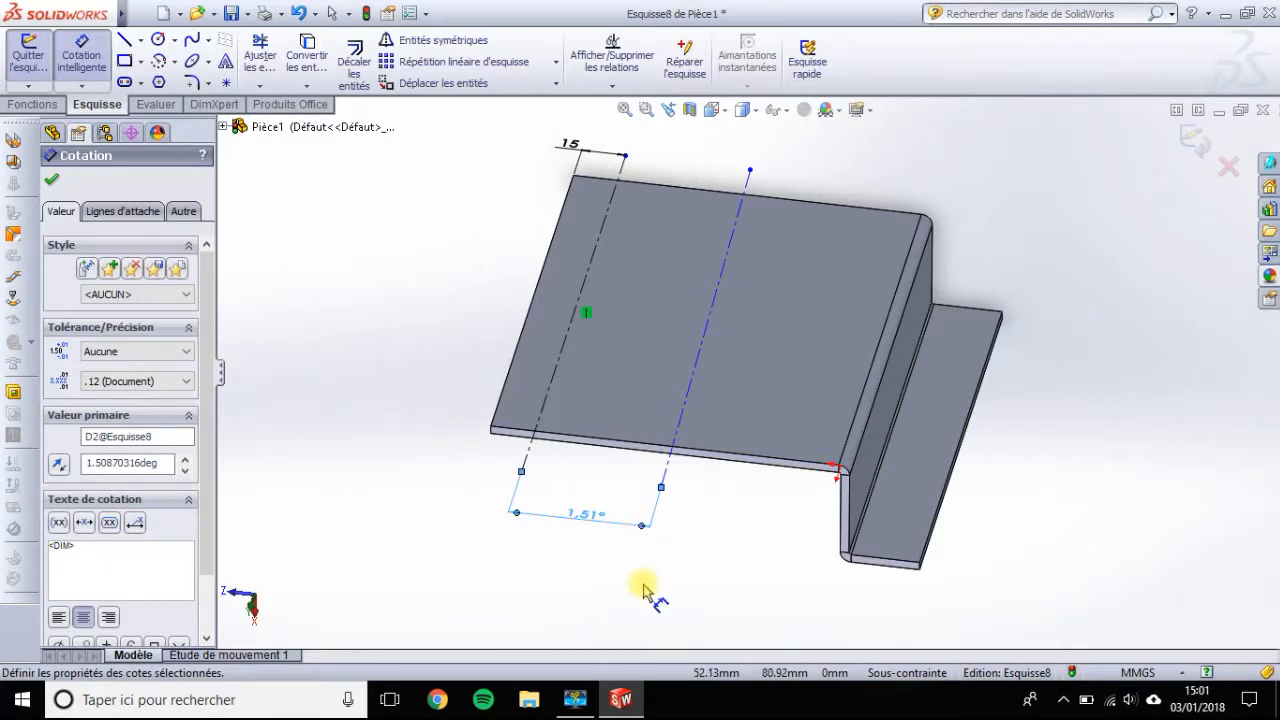
# Step: Delete the angular dimension between the two construction lines together with the skewed second line
pyautogui.press('Escape')
pyautogui.click(585, 520)
pyautogui.press('Delete')
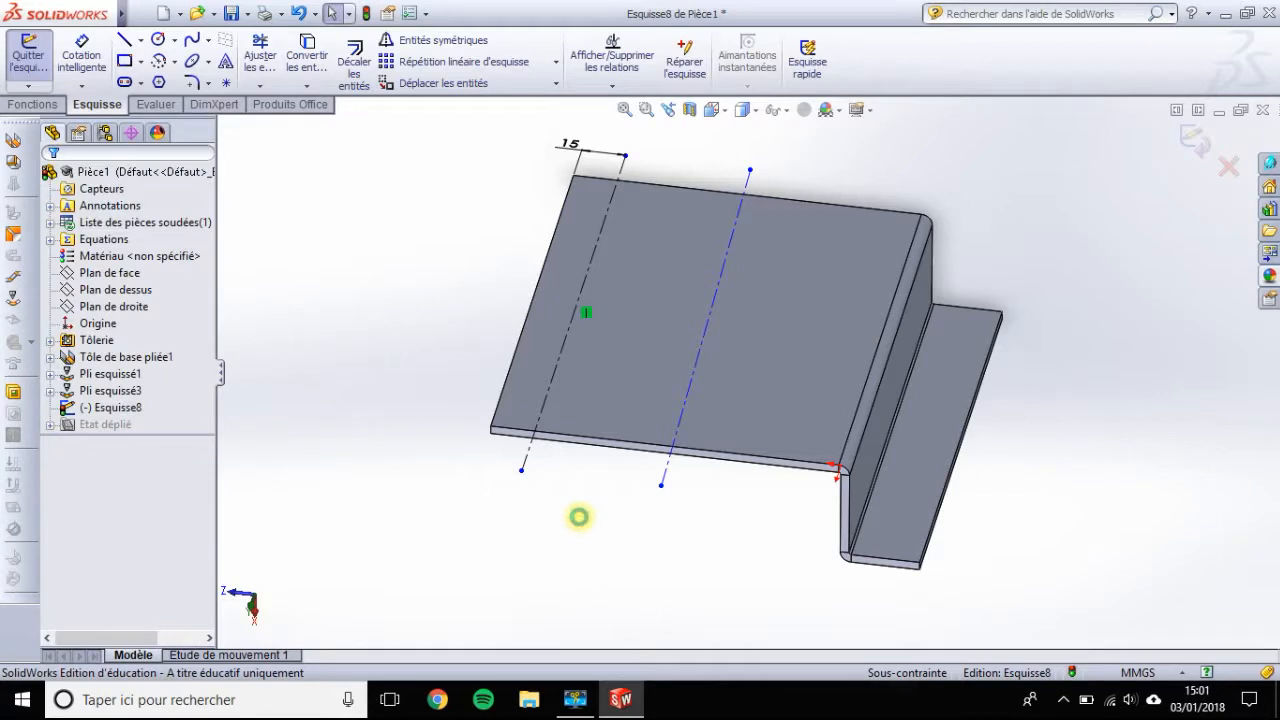
pyautogui.click(670, 480)
pyautogui.press('Delete')
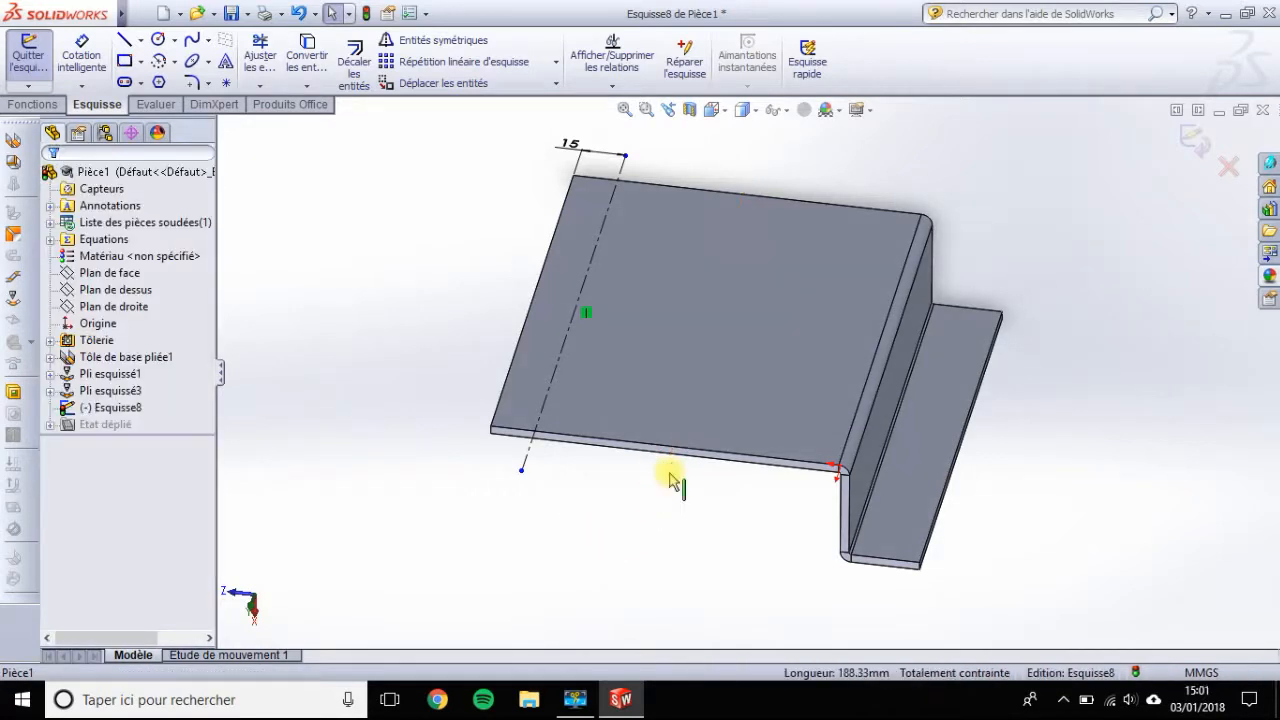
# Step: Sketch a vertical construction line about 188 mm long across the large face, about 40 mm from the first construction line
pyautogui.click(141, 40)
pyautogui.click(180, 77)
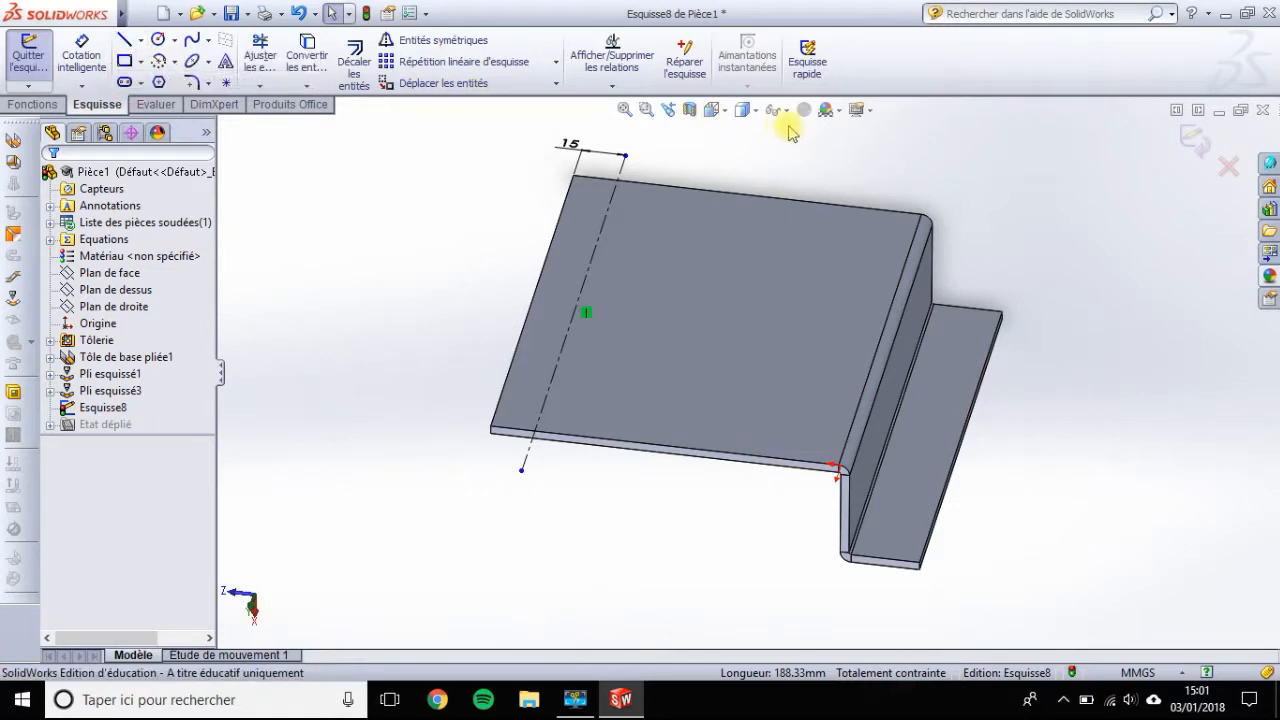
pyautogui.click(741, 170)
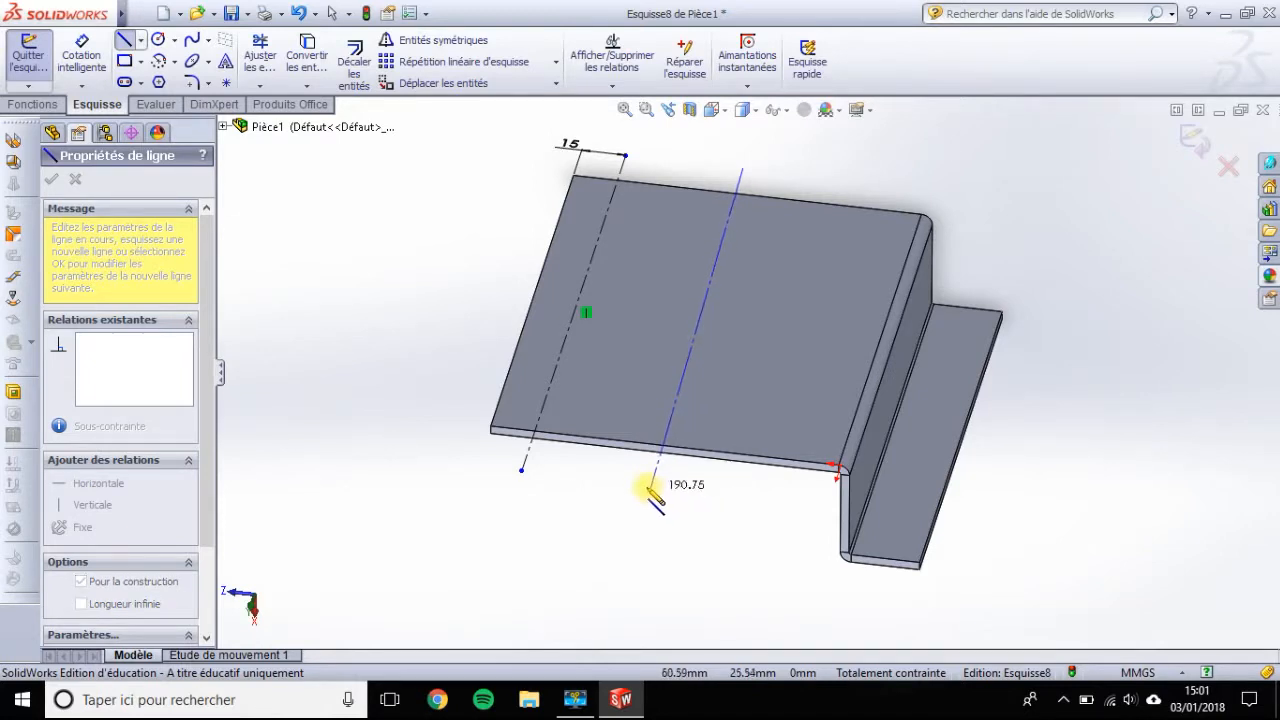
pyautogui.click(637, 487)
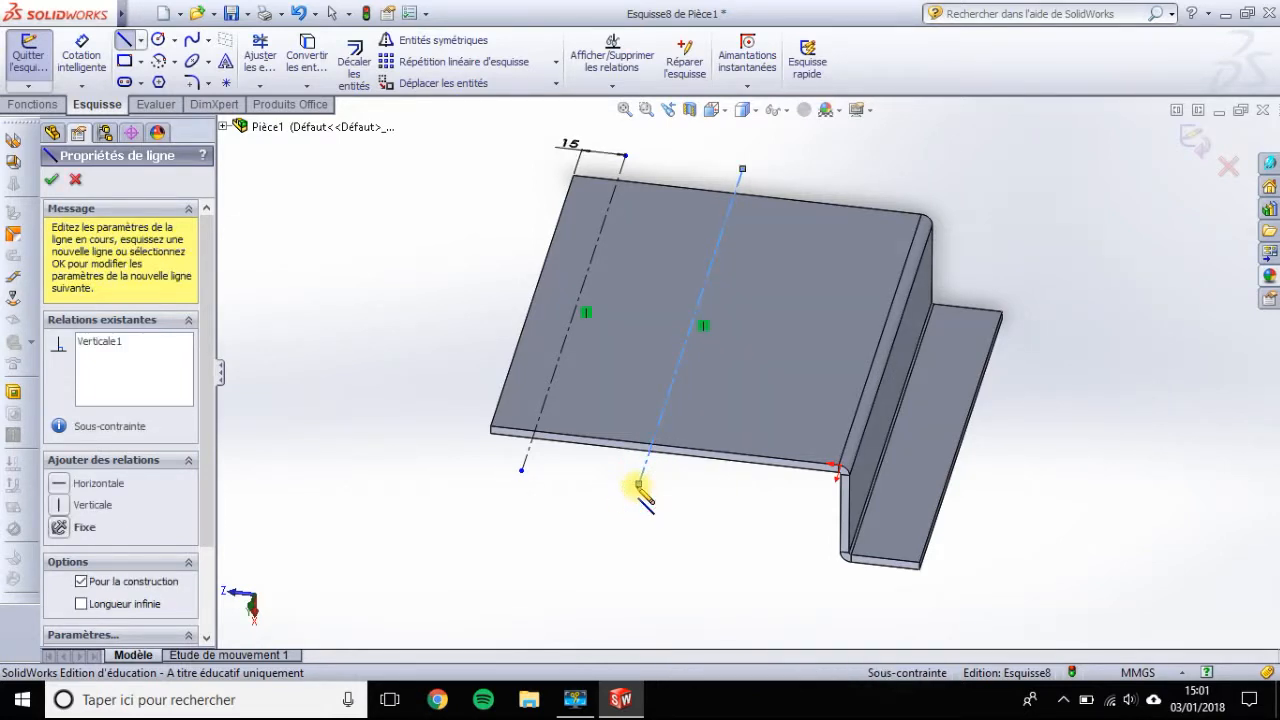
pyautogui.press('Escape')
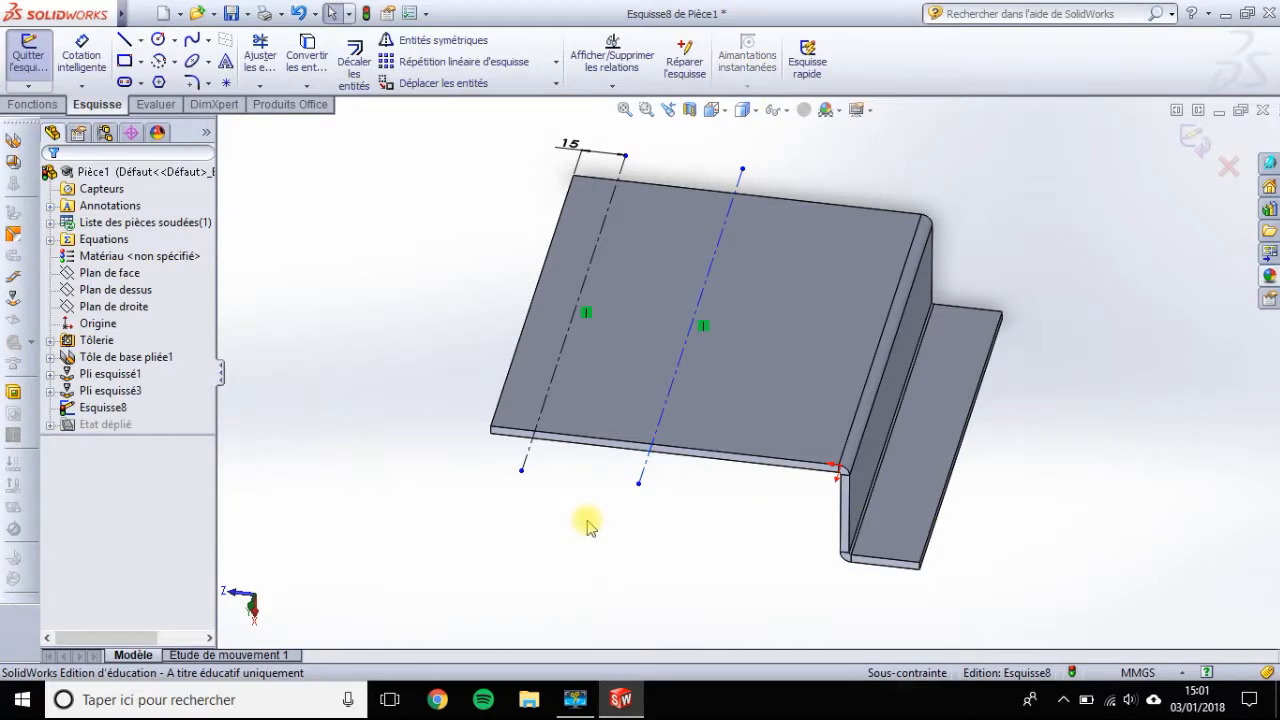
# Step: Dimension the distance between the two parallel construction lines as 60 mm
pyautogui.click(82, 55)
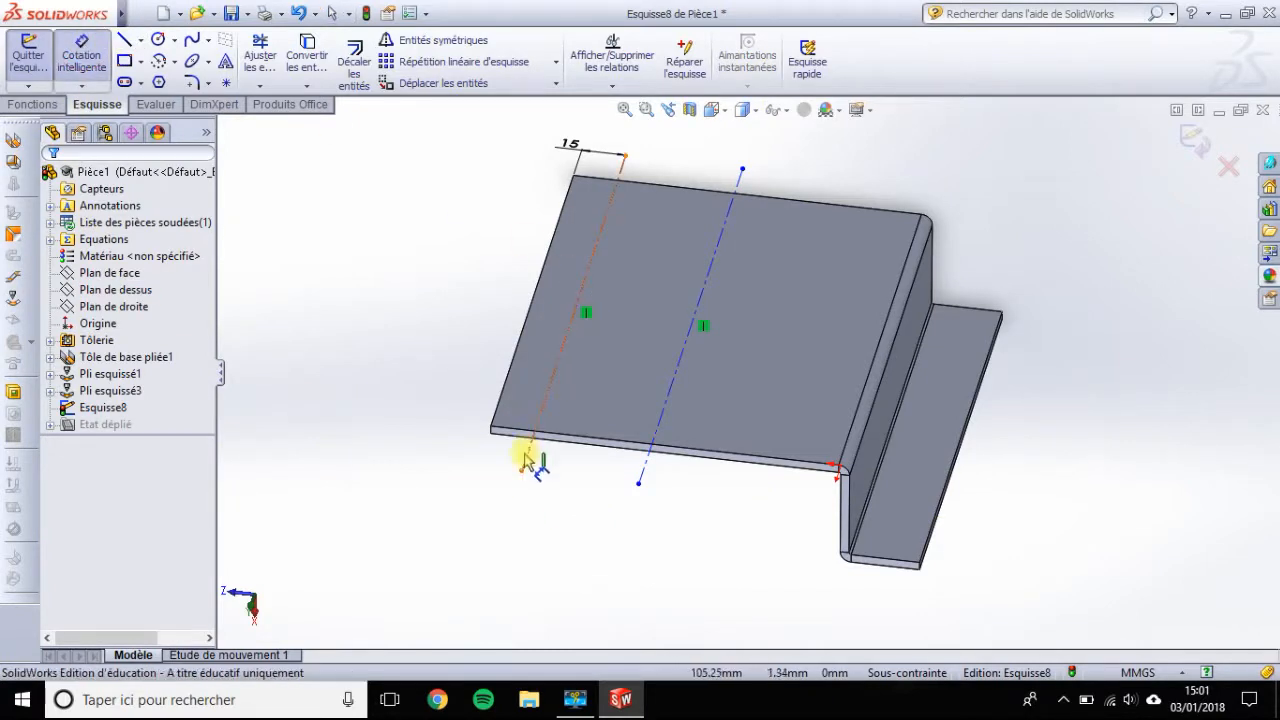
pyautogui.click(527, 458)
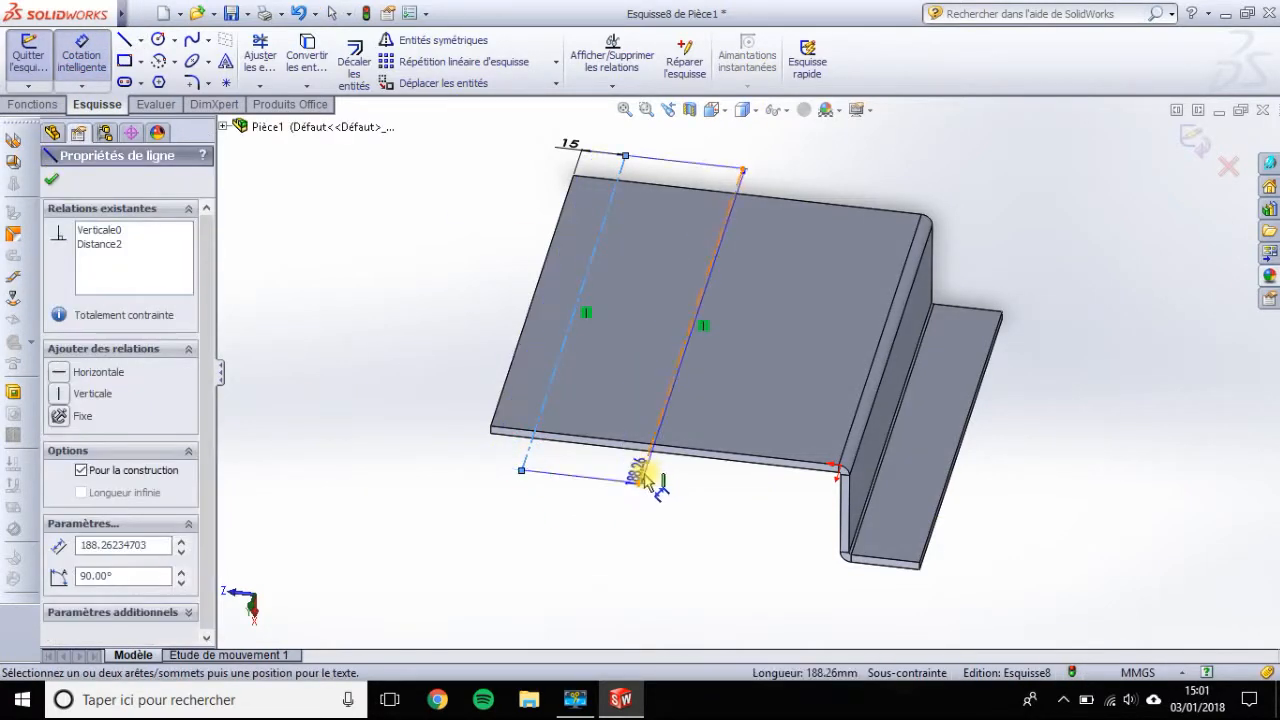
pyautogui.click(646, 471)
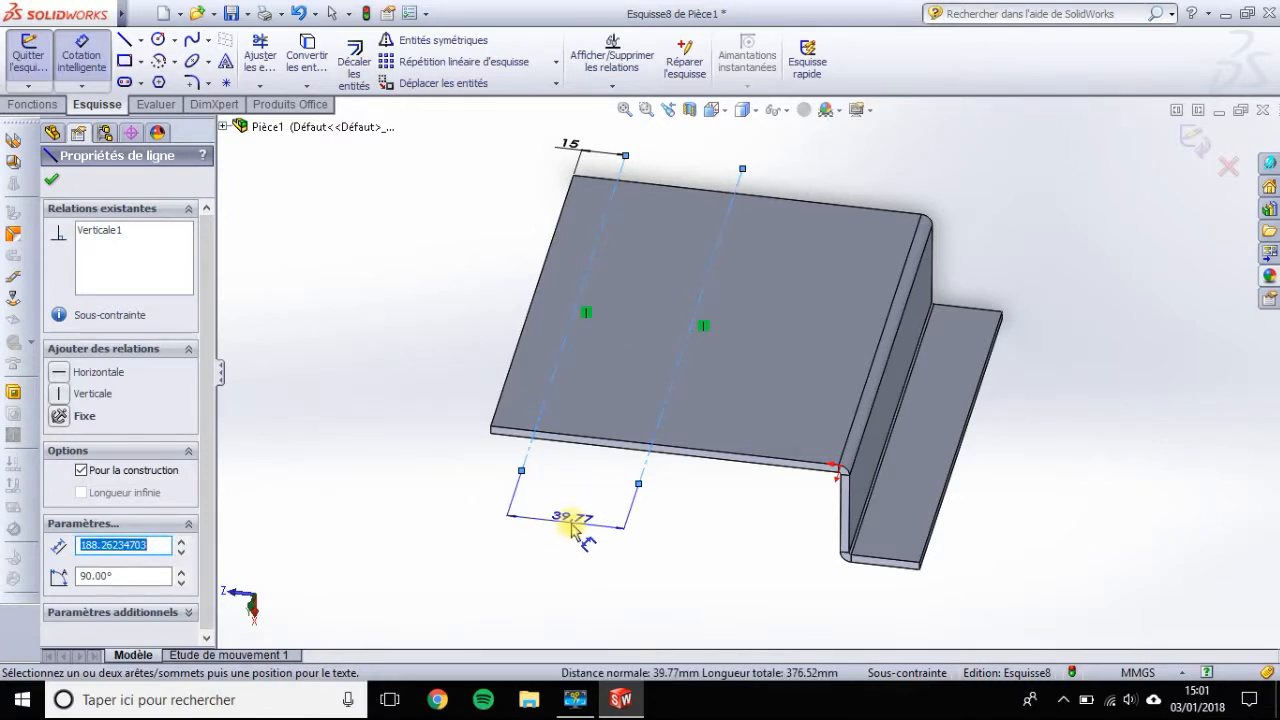
pyautogui.click(568, 523)
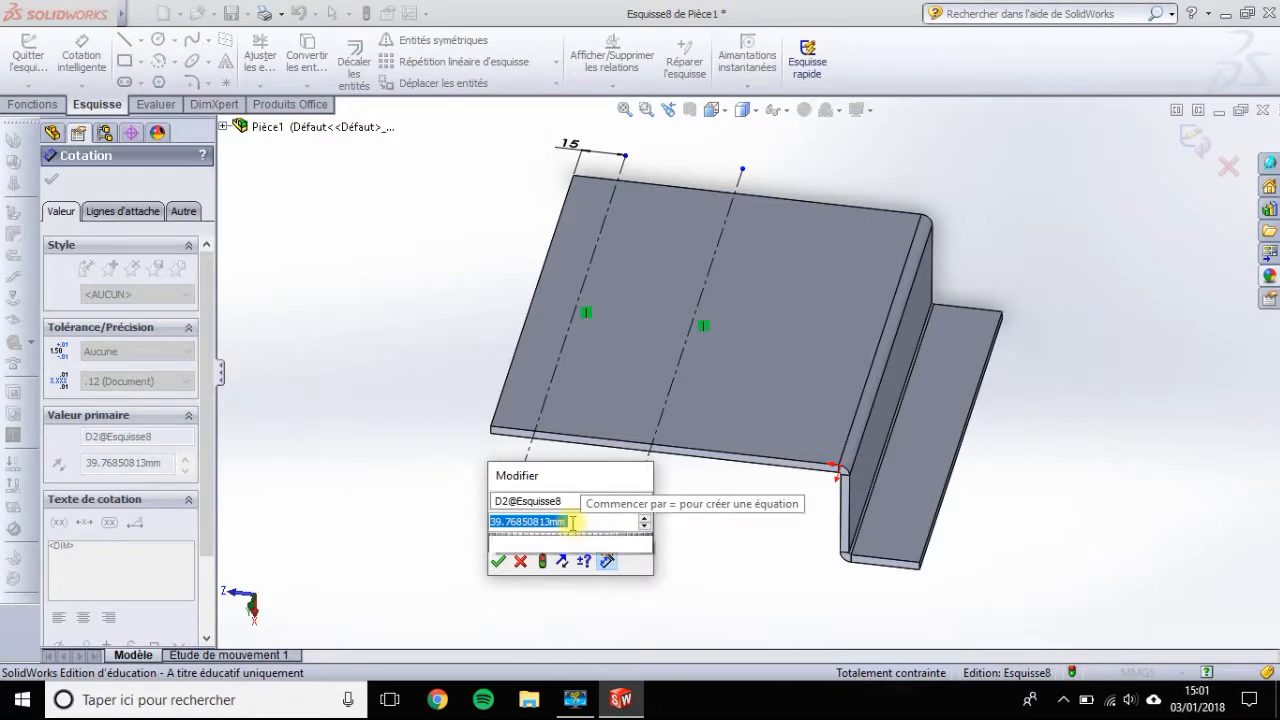
pyautogui.write('60')
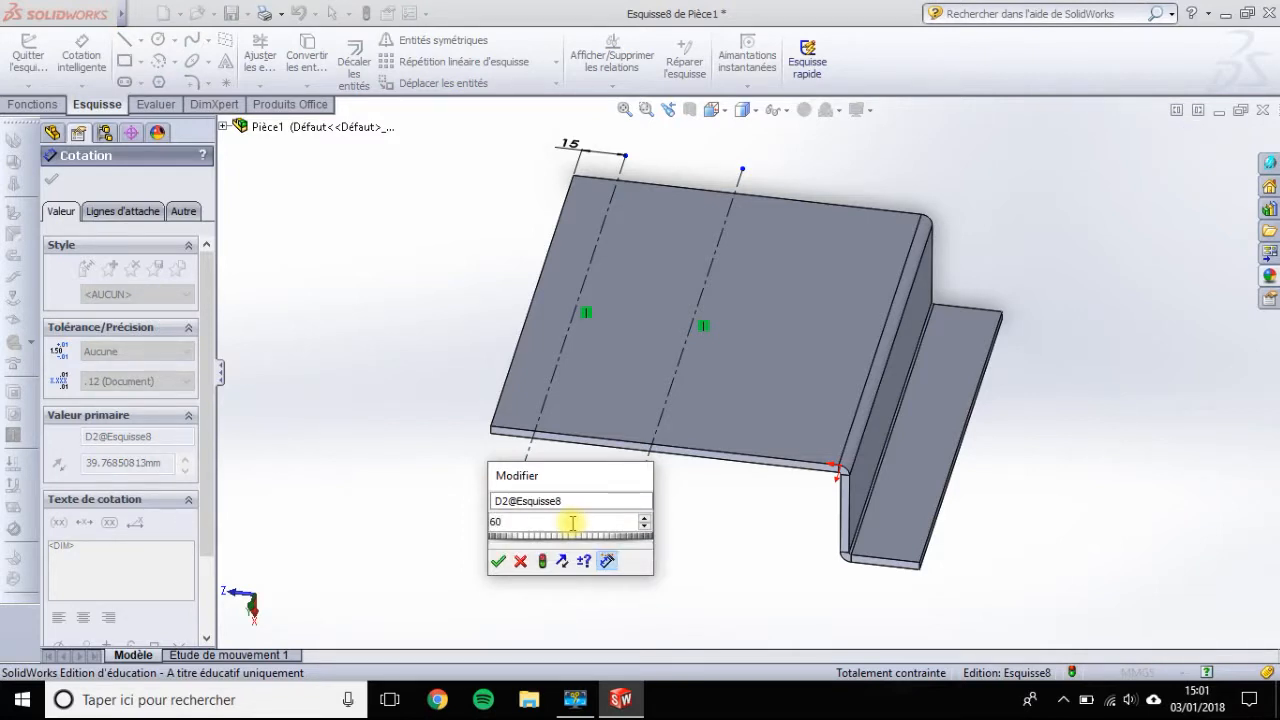
pyautogui.press('Return')
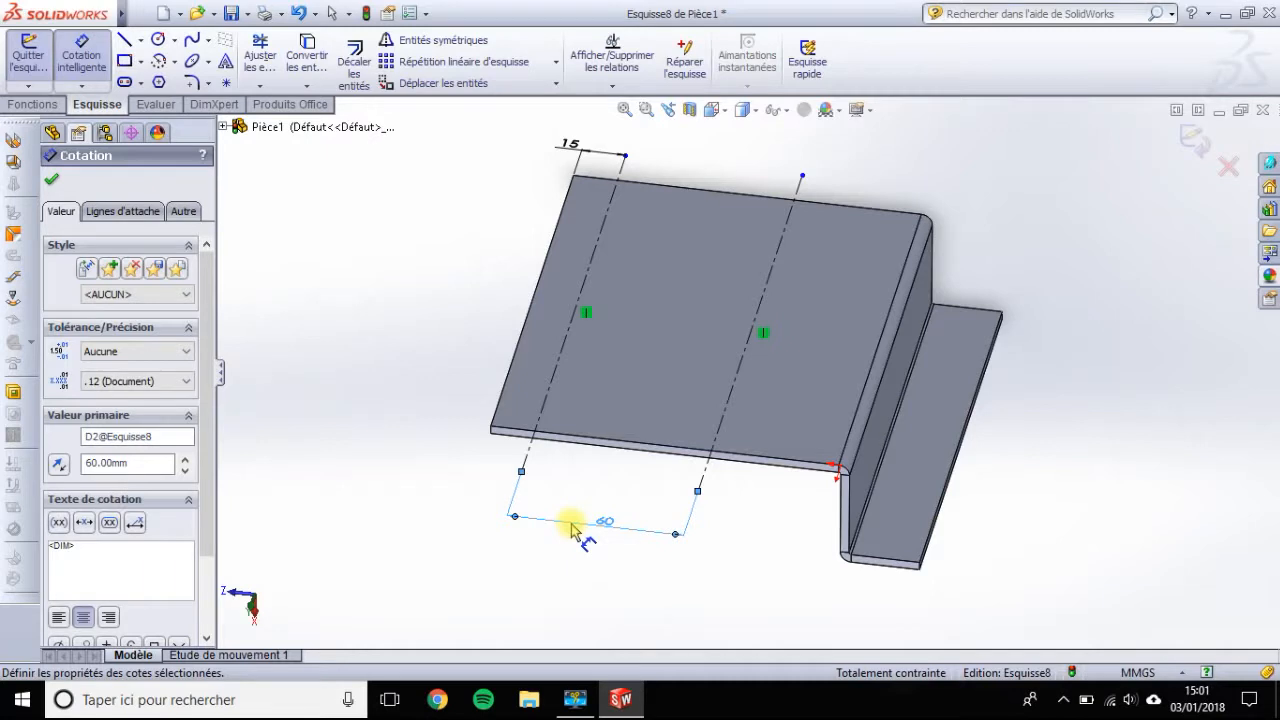
pyautogui.click(55, 183)
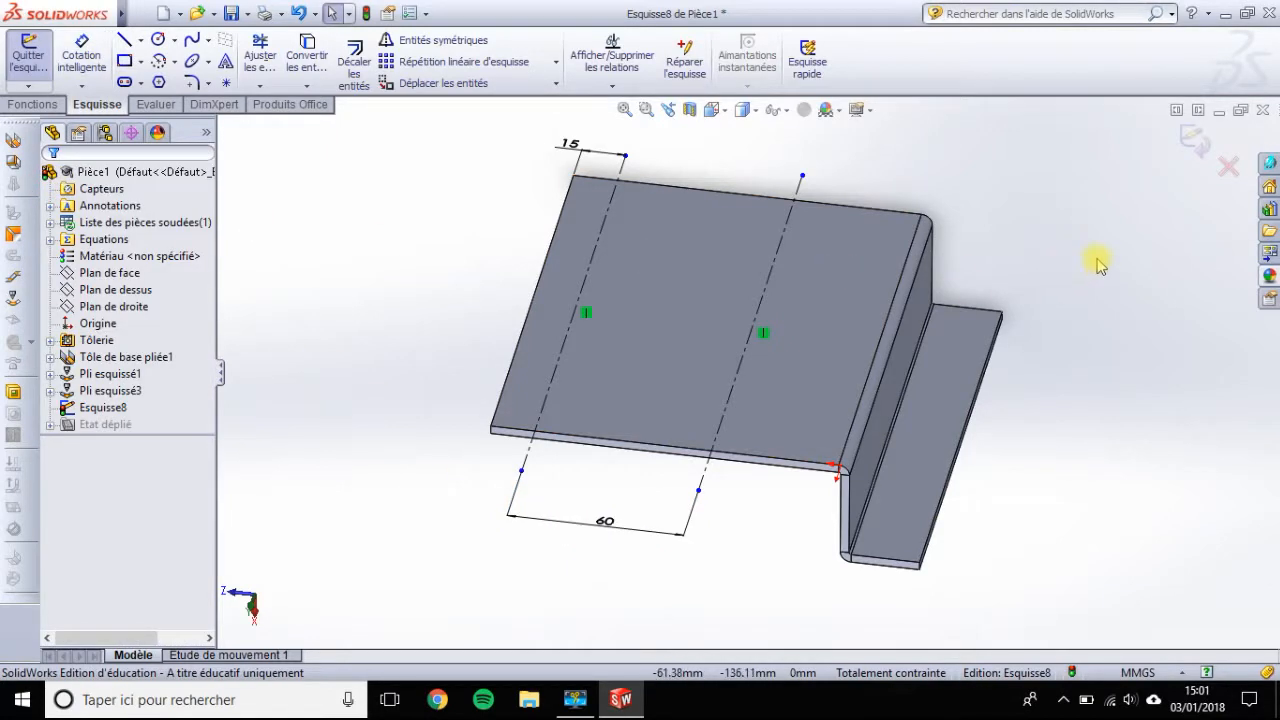
# Step: Sketch a horizontal construction line from just outside the free edge's midpoint, crossing both parallel construction lines and extending past the bend
pyautogui.moveTo(1093, 260)
pyautogui.mouseDown(button='middle')
pyautogui.moveTo(1106, 286)
pyautogui.moveTo(1088, 260)
pyautogui.mouseUp(button='middle')
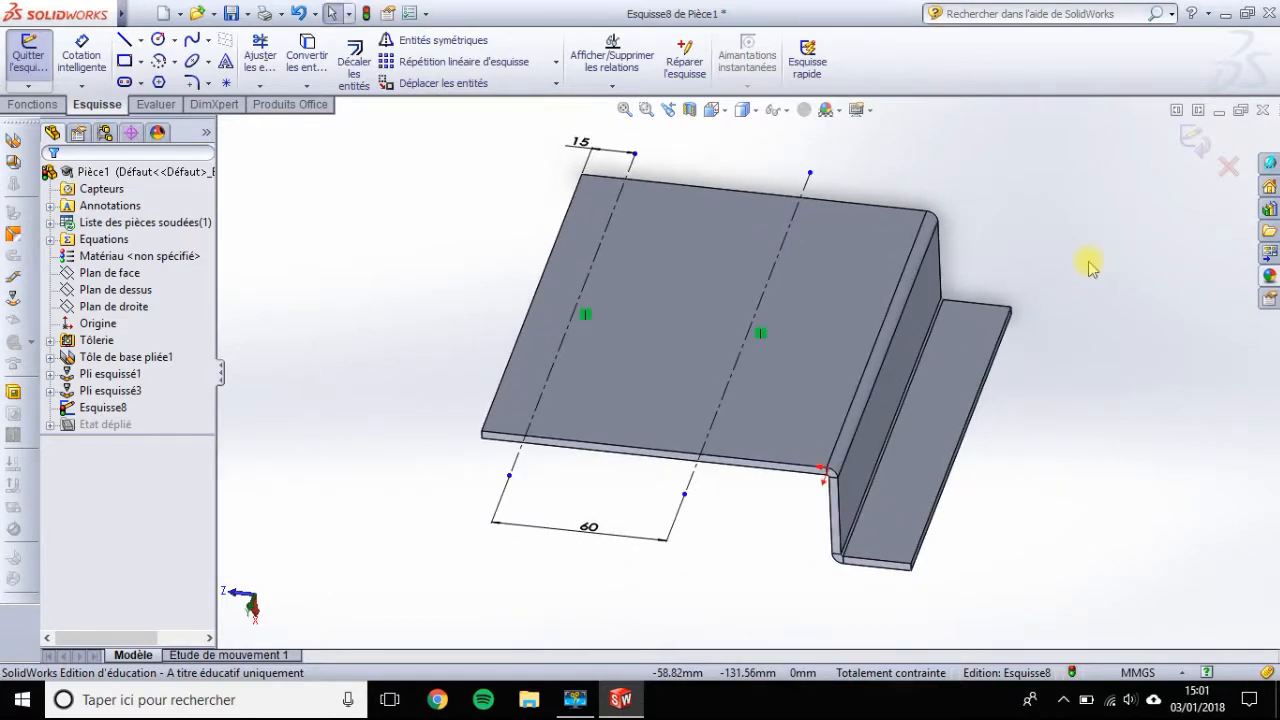
pyautogui.click(140, 40)
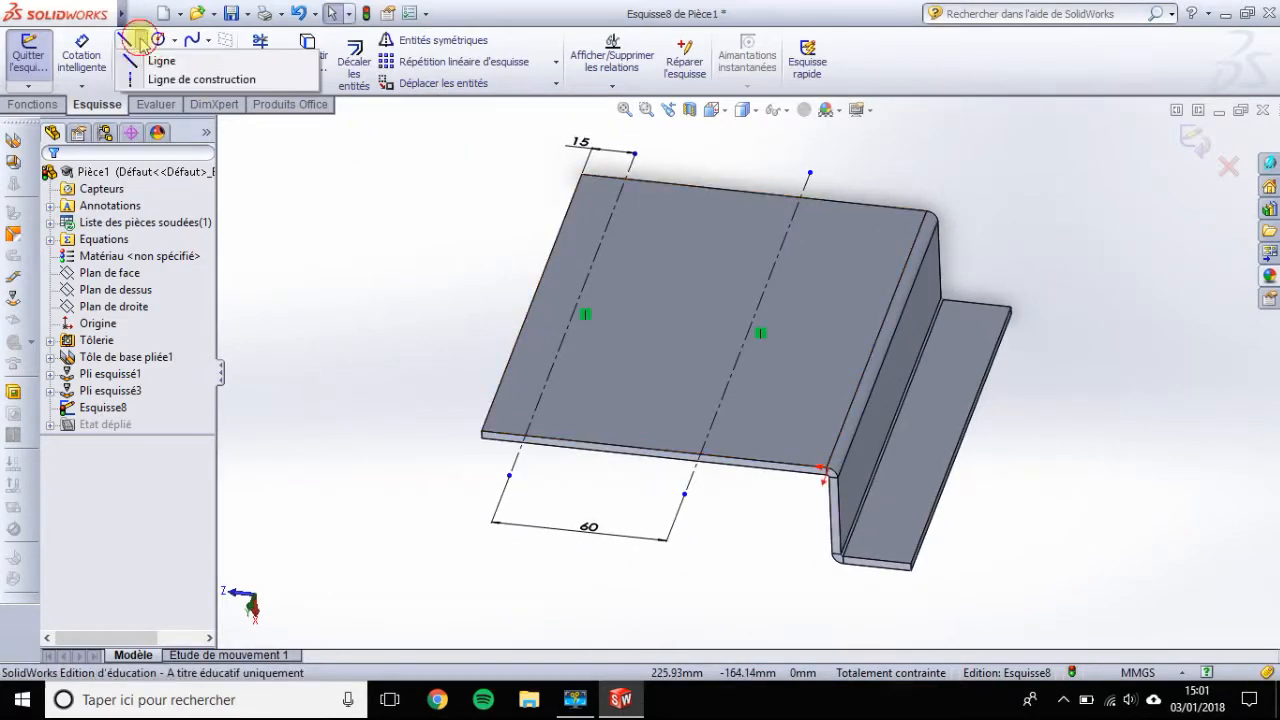
pyautogui.click(150, 79)
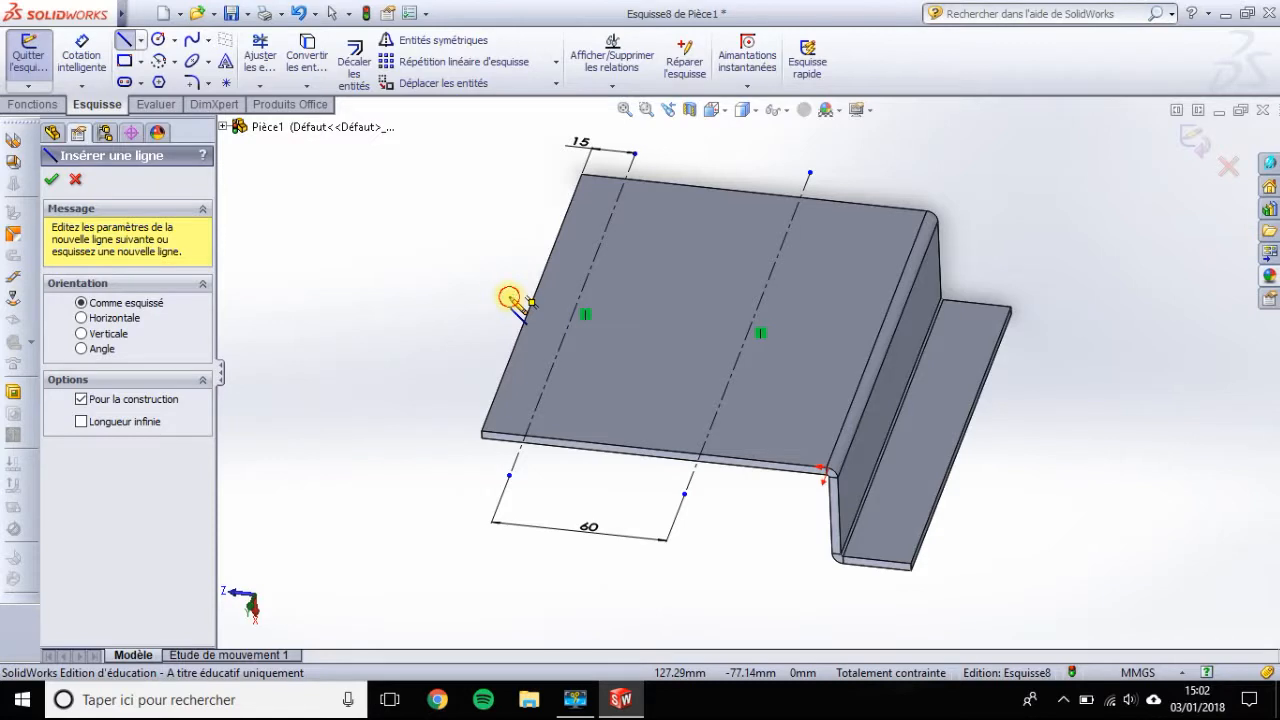
pyautogui.click(529, 301)
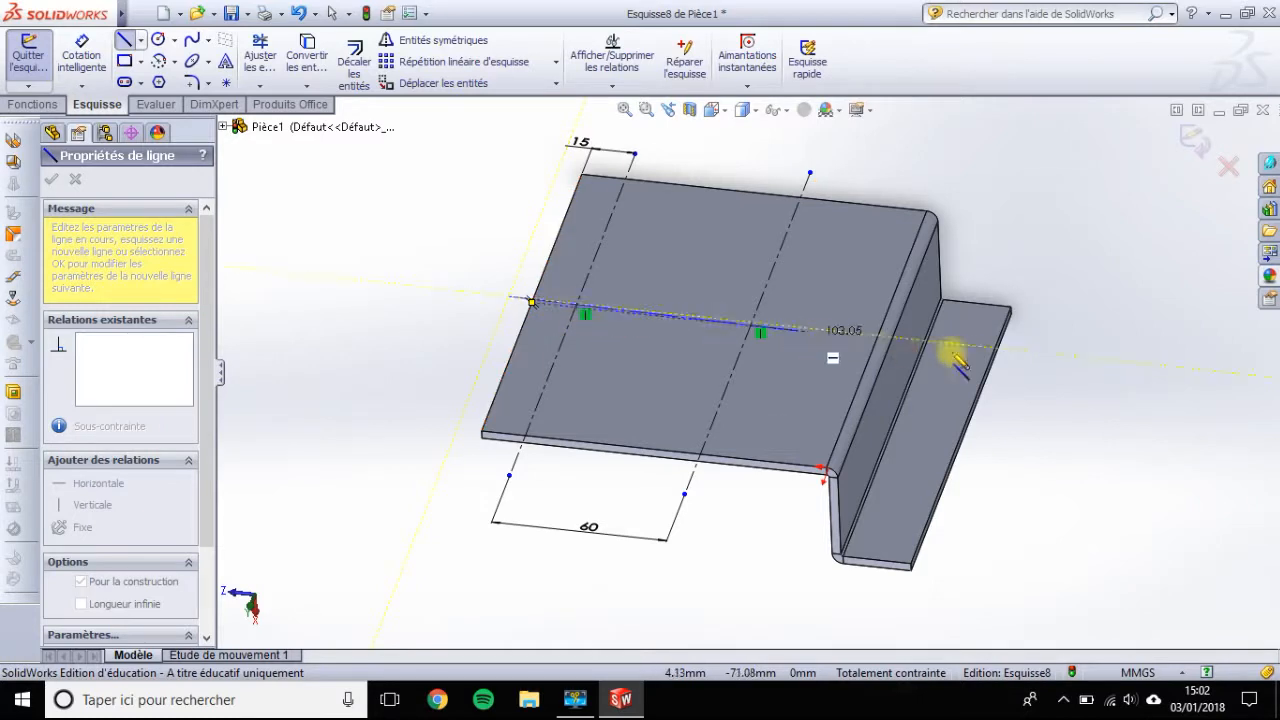
pyautogui.click(945, 344)
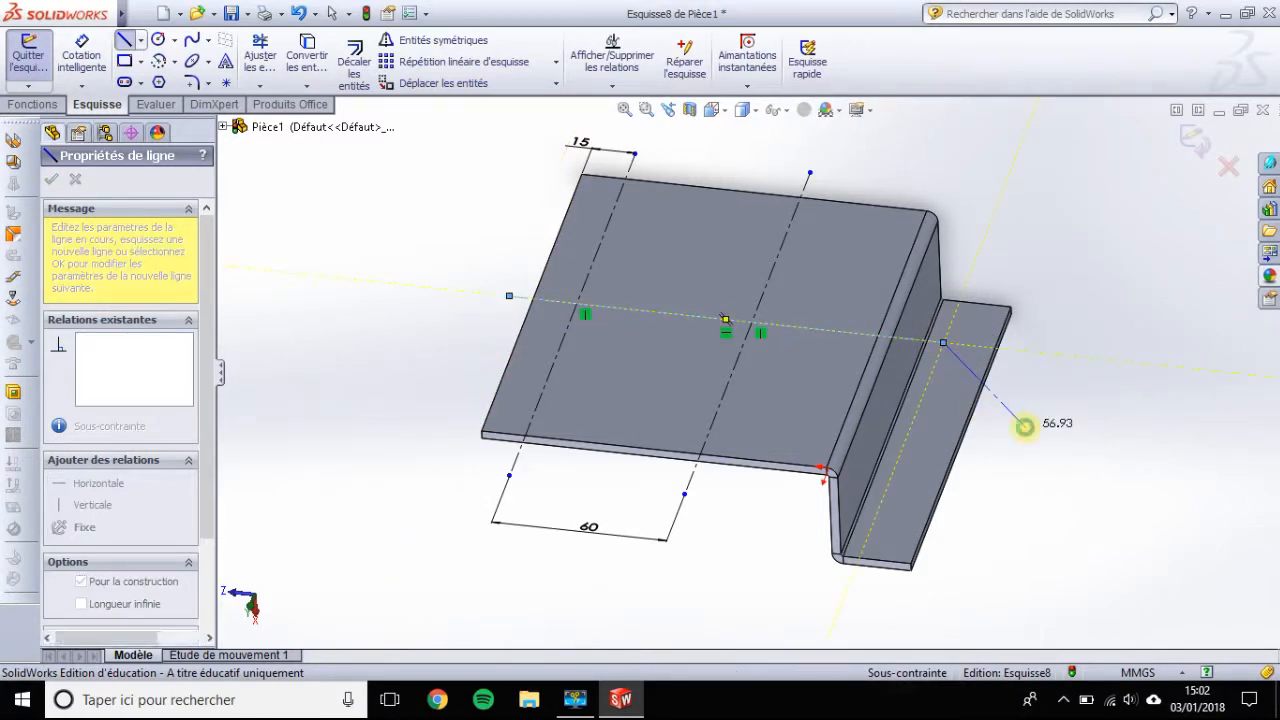
pyautogui.press('Escape')
# Step: Sketch a circle of radius 5 mm centred where the horizontal construction line crosses the line nearest the free edge
pyautogui.moveTo(1028, 434)
pyautogui.mouseDown(button='middle')
pyautogui.moveTo(1054, 489)
pyautogui.moveTo(1046, 514)
pyautogui.moveTo(1020, 523)
pyautogui.mouseUp(button='middle')
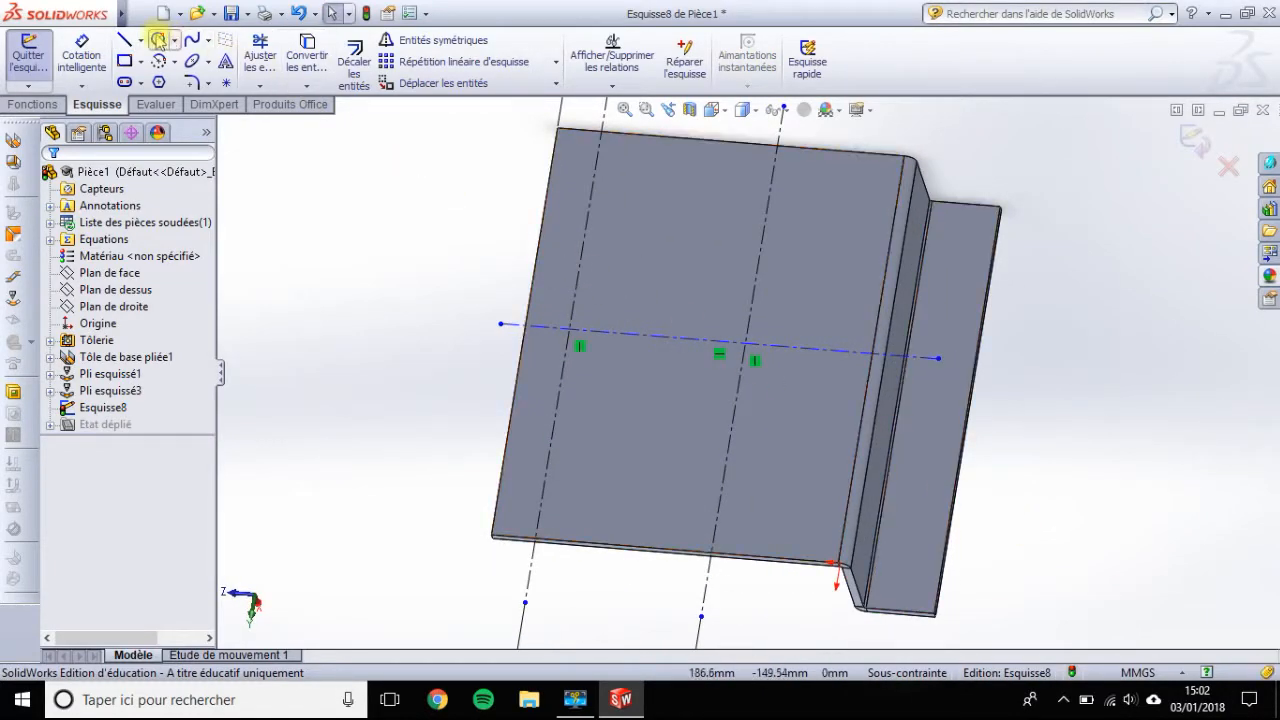
pyautogui.click(157, 40)
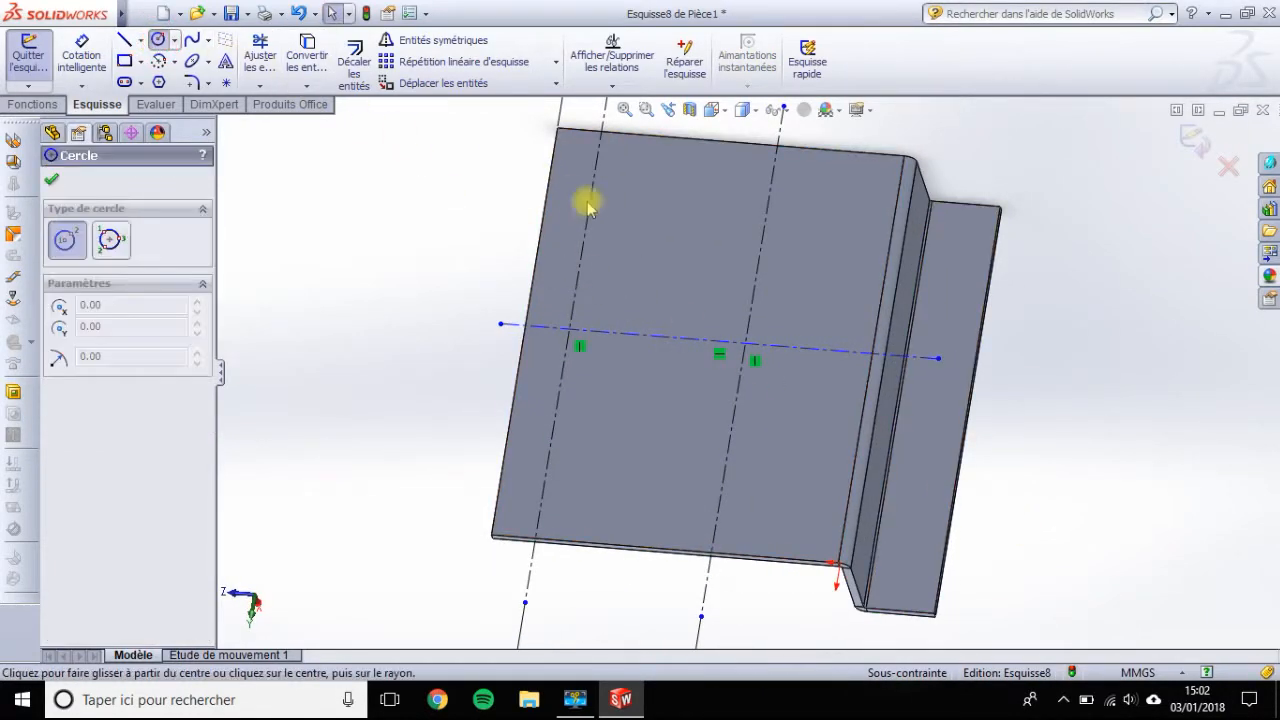
pyautogui.click(570, 330)
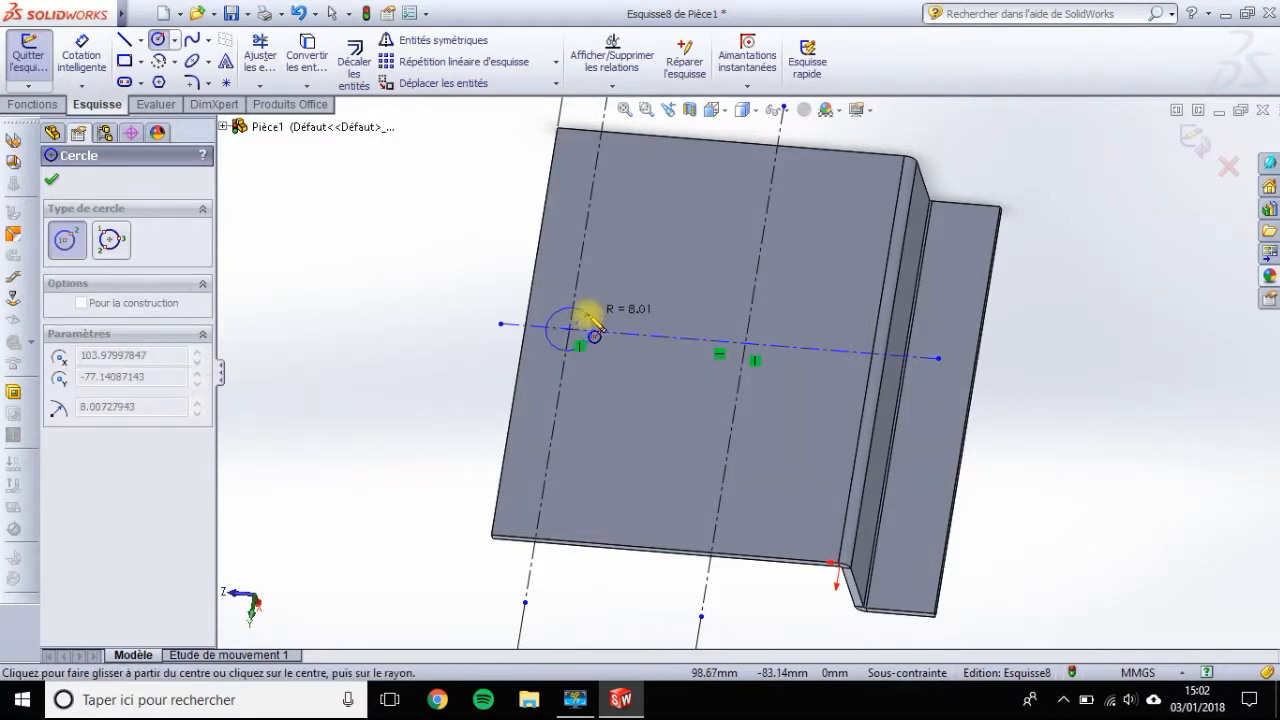
pyautogui.click(594, 322)
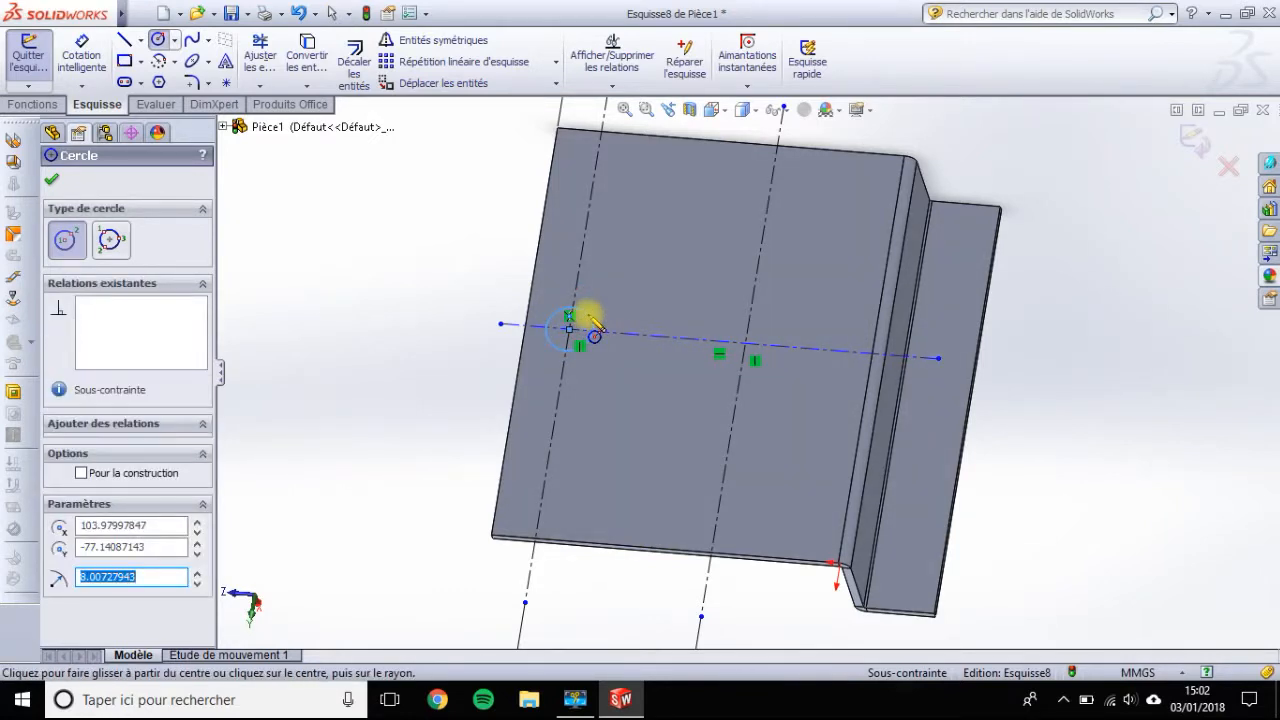
pyautogui.write('5')
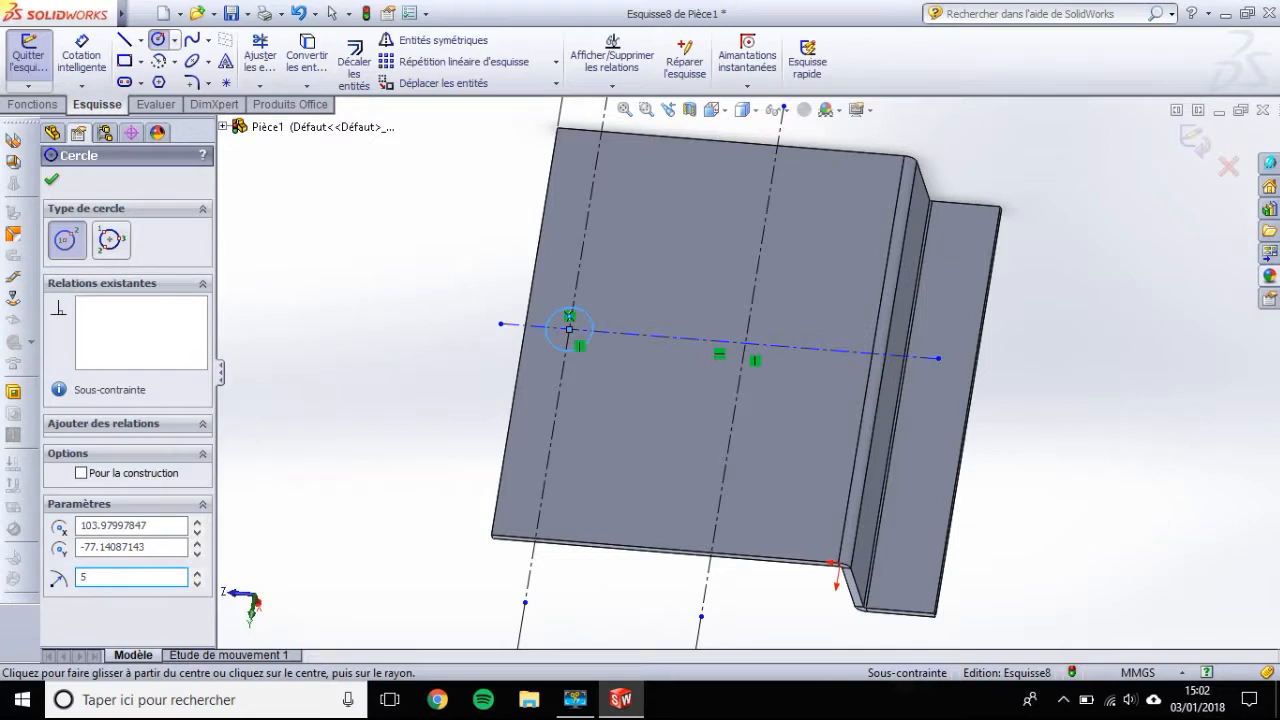
pyautogui.click(51, 179)
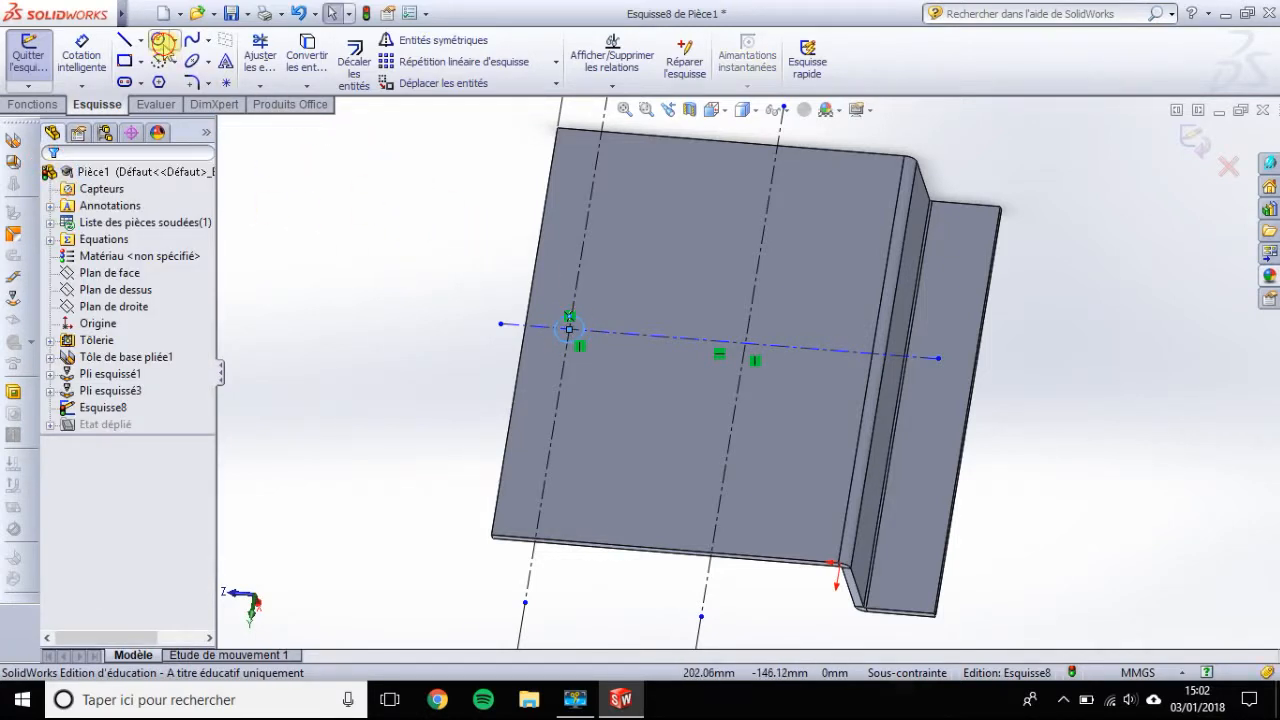
# Step: Sketch a circle of radius 25 mm centred where the horizontal construction line crosses the parallel line nearer the bend
pyautogui.click(163, 42)
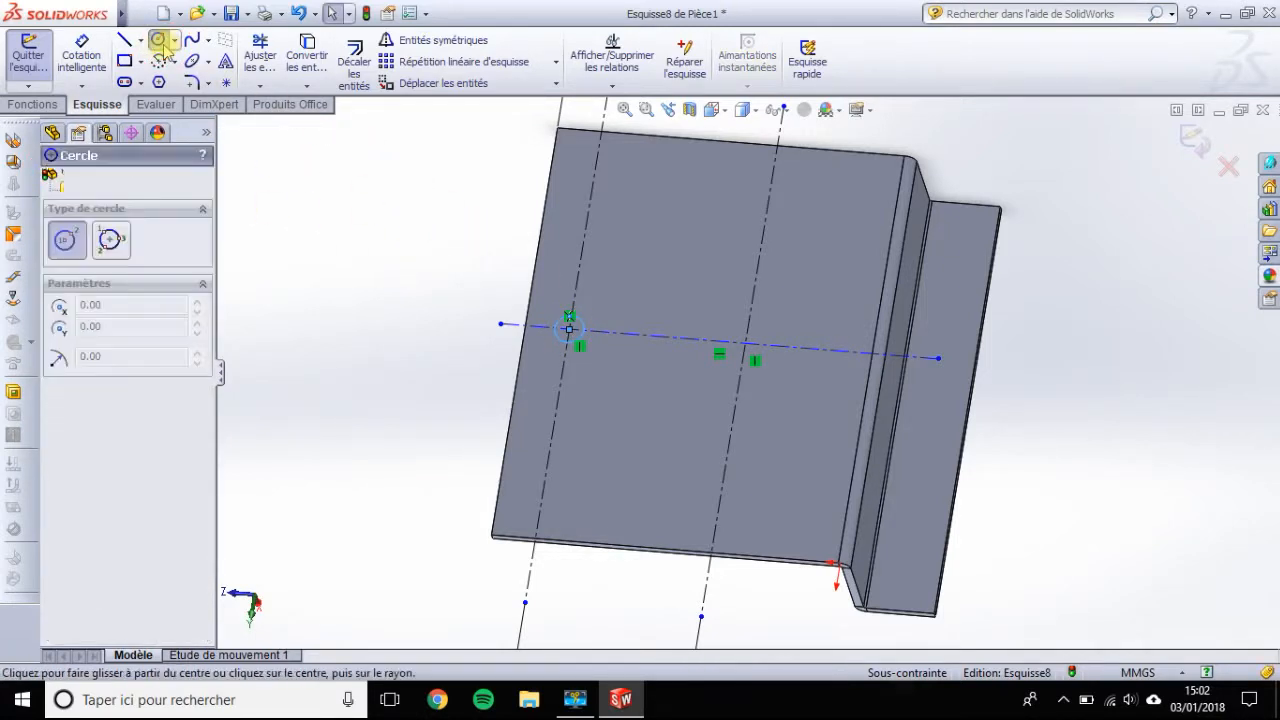
pyautogui.click(745, 343)
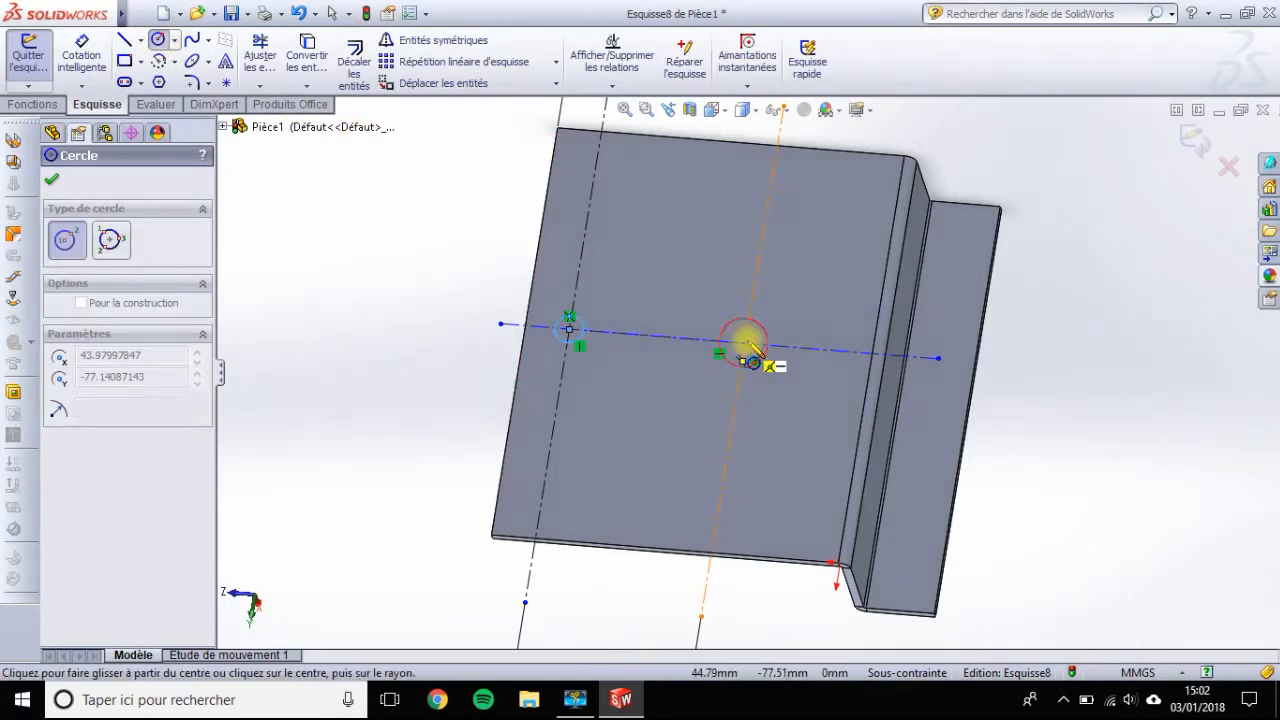
pyautogui.click(800, 311)
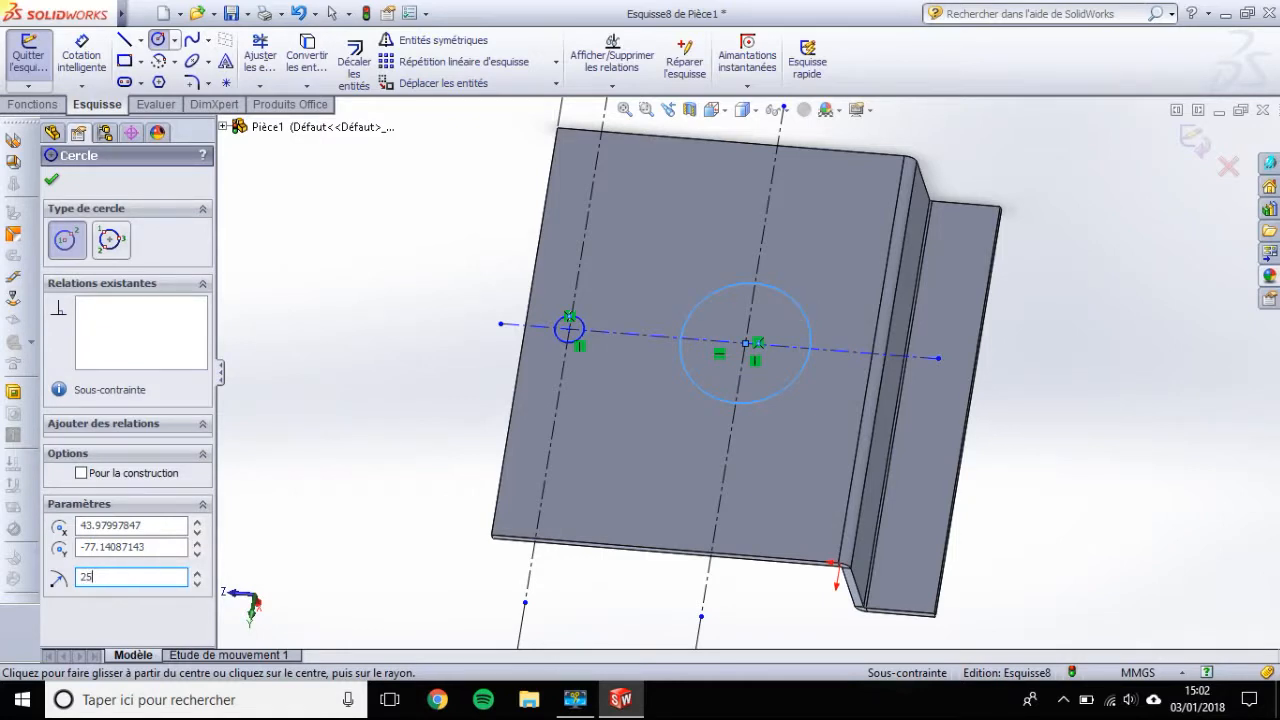
pyautogui.click(51, 179)
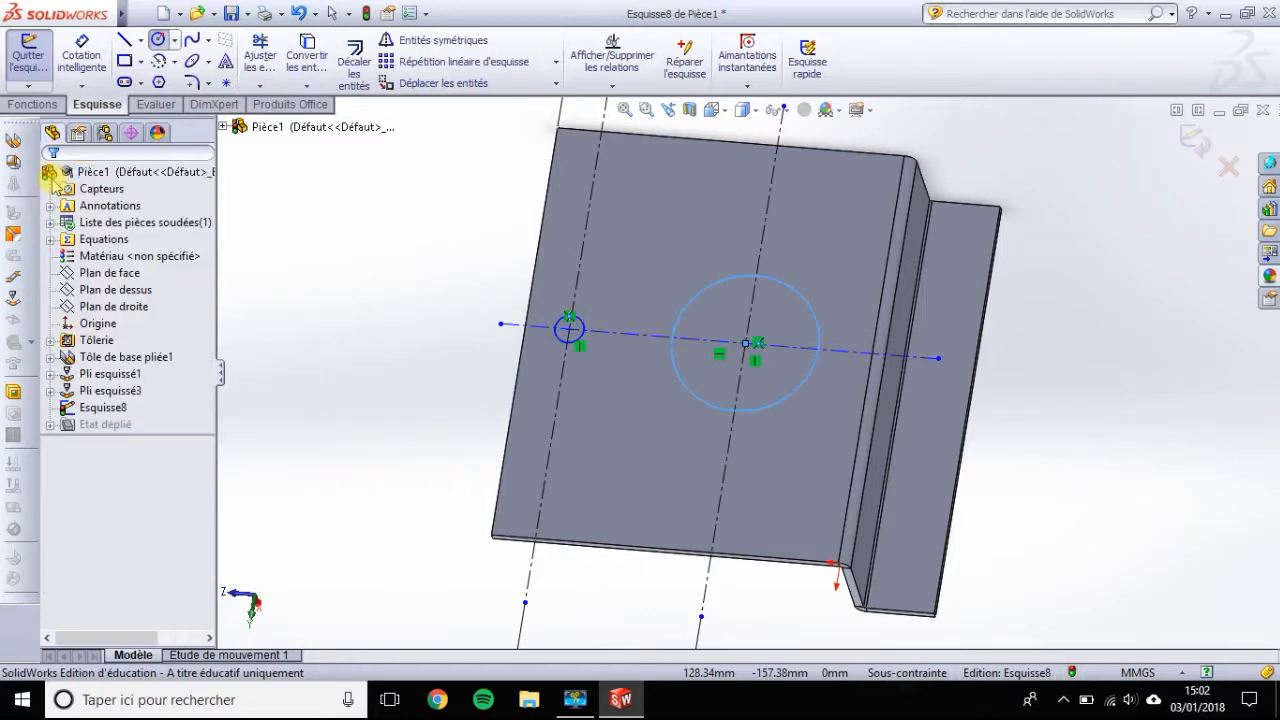
pyautogui.click(51, 177)
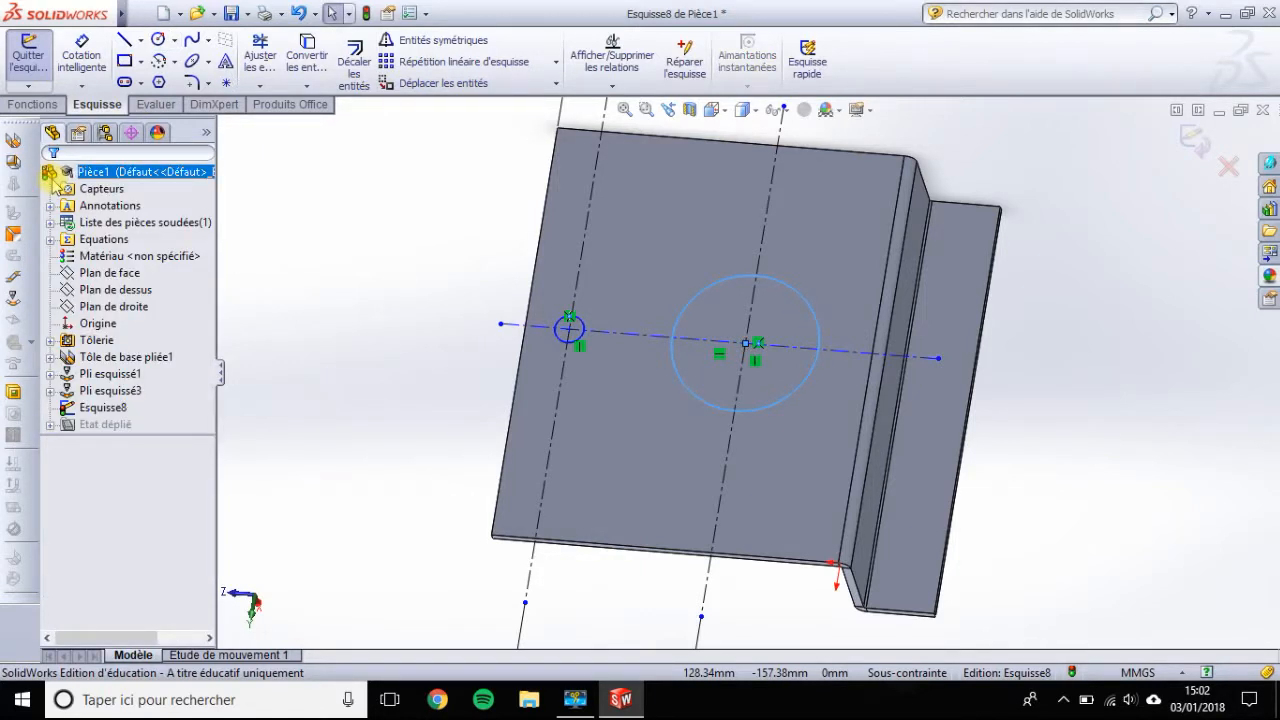
pyautogui.click(390, 242)
pyautogui.click(412, 241)
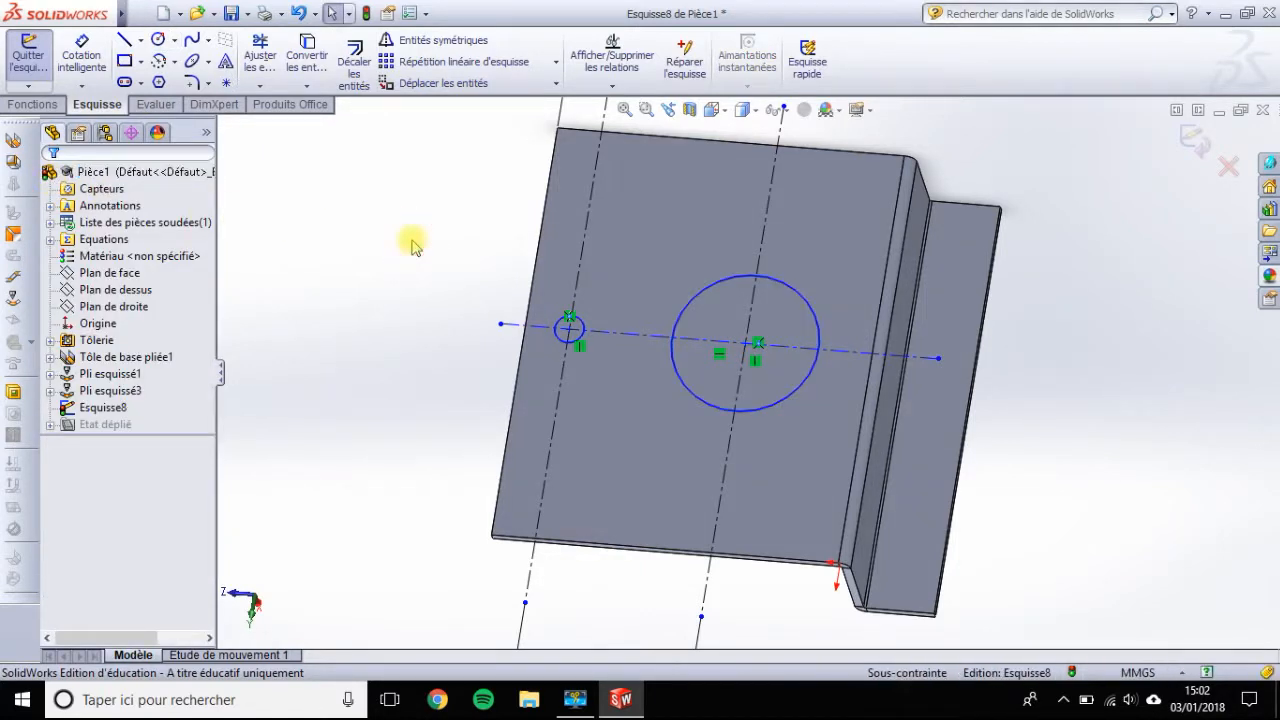
# Step: Cut both sketched circles out of the large face with an extruded cut set to A travers tout
pyautogui.scroll(2, 412, 241)
pyautogui.scroll(-1, 412, 241)
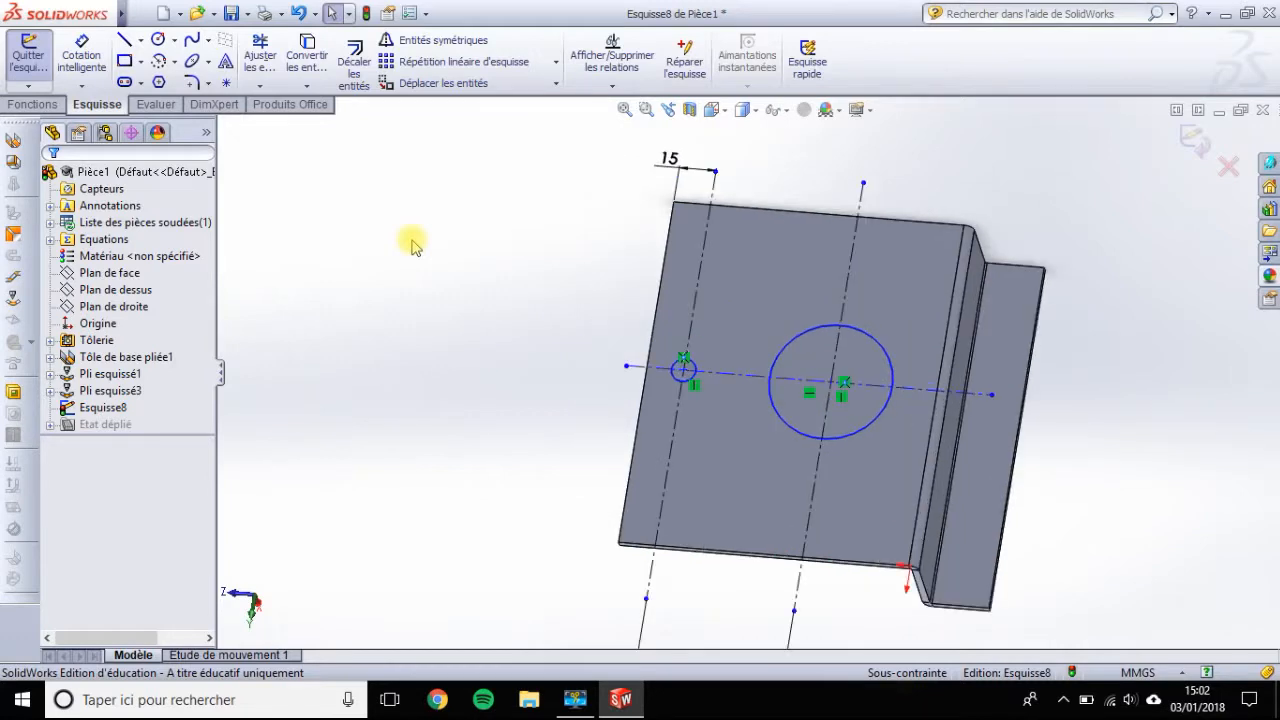
pyautogui.scroll(-1, 415, 245)
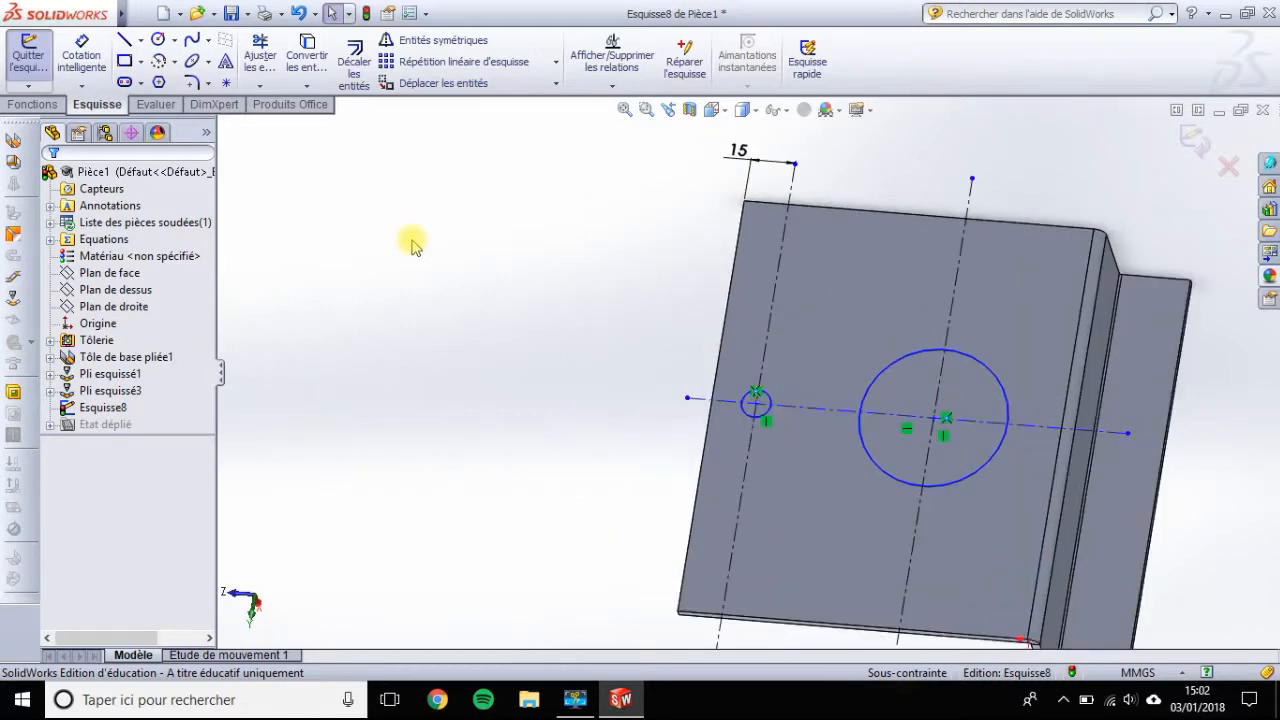
pyautogui.click(22, 105)
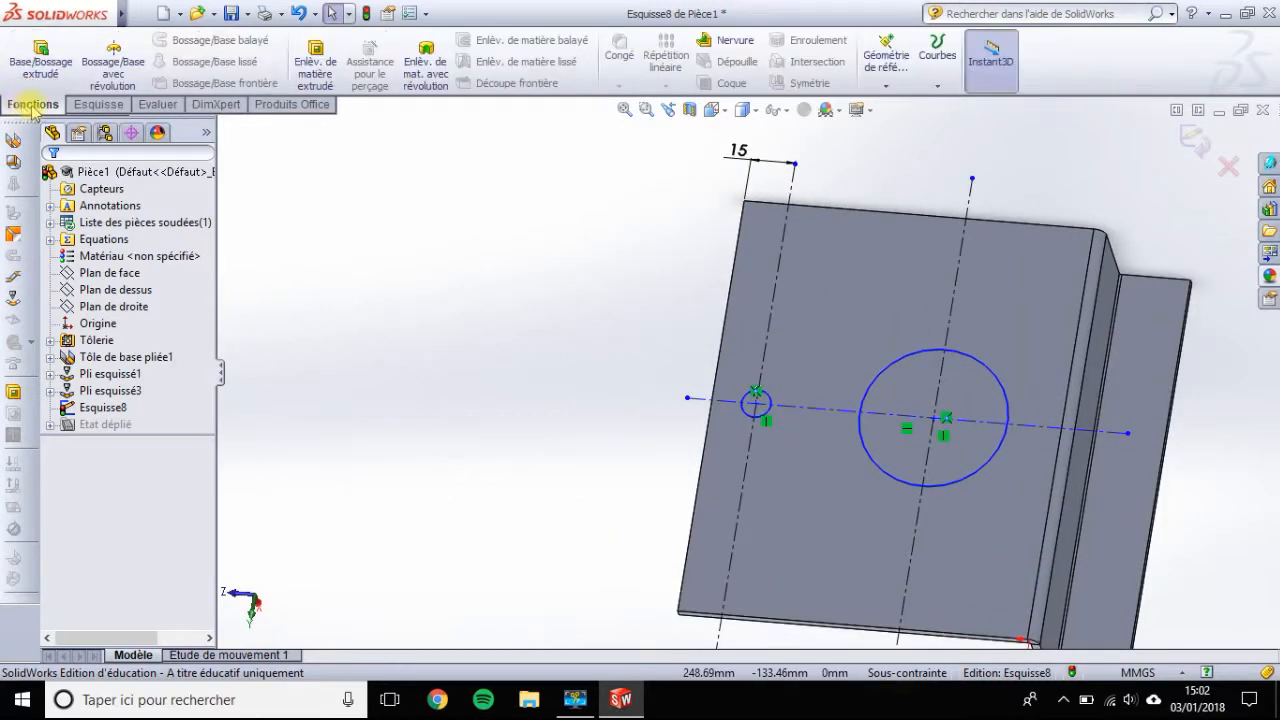
pyautogui.click(308, 75)
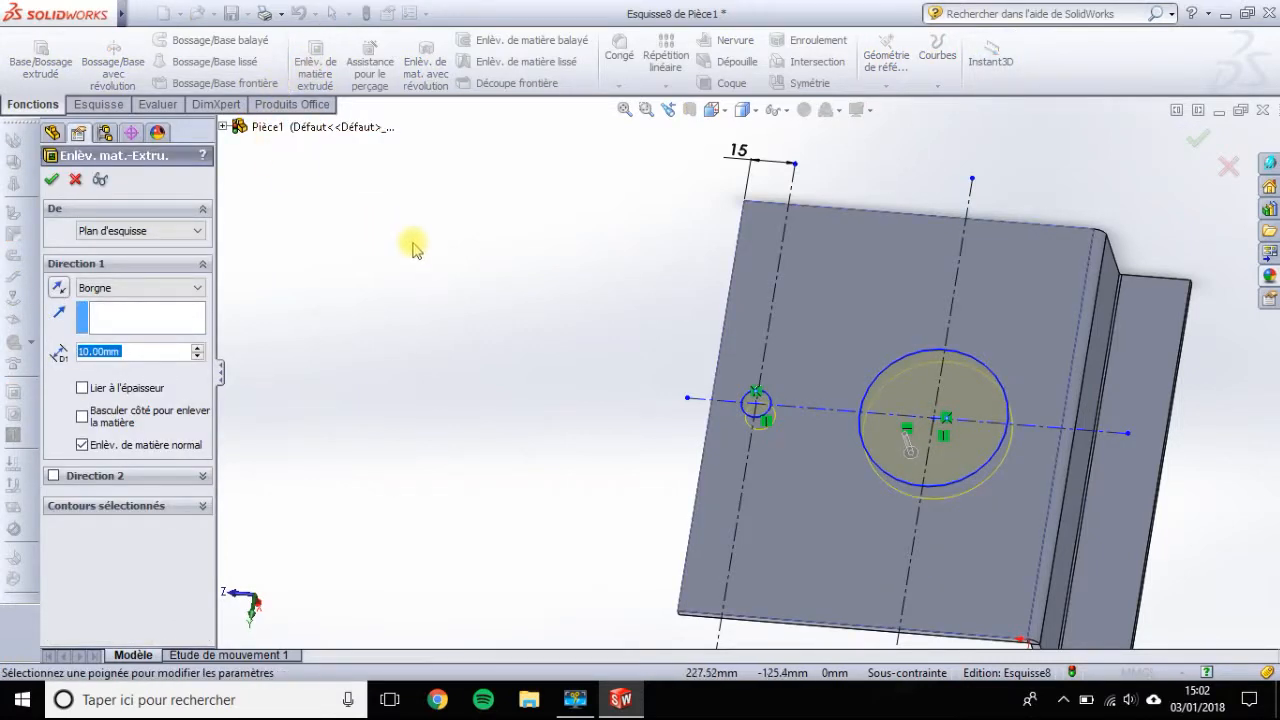
pyautogui.click(199, 288)
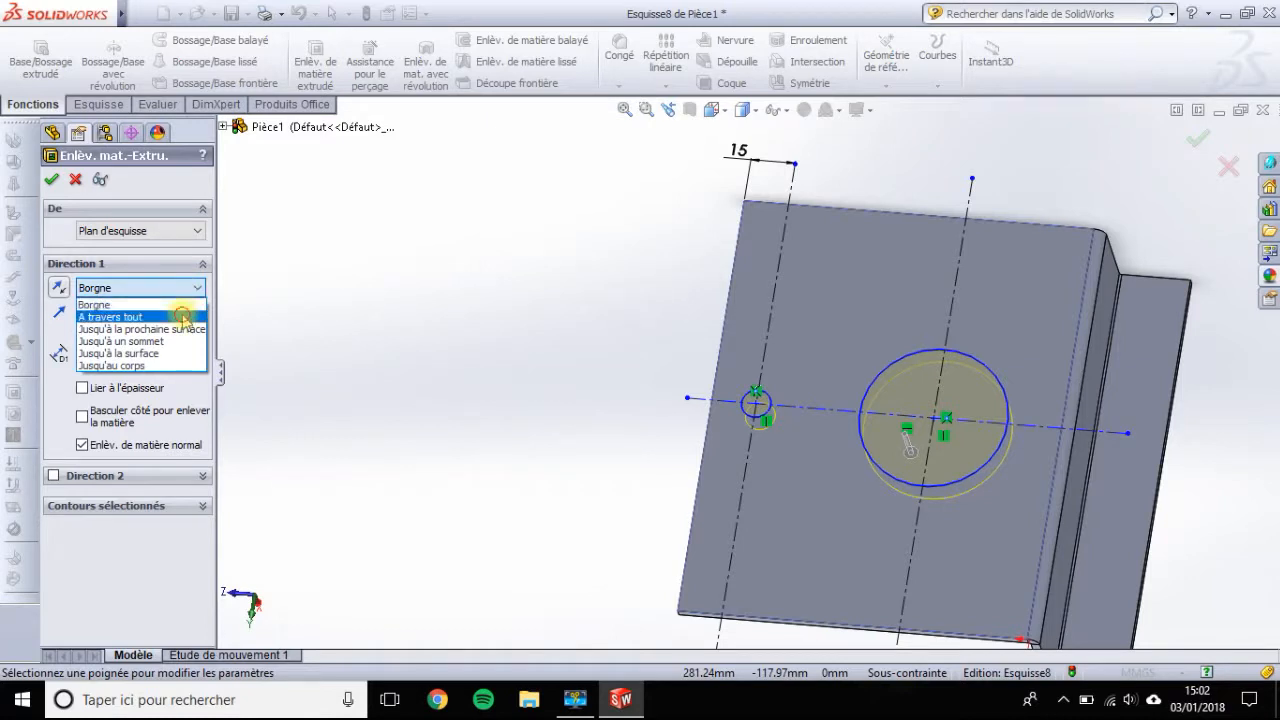
pyautogui.click(170, 304)
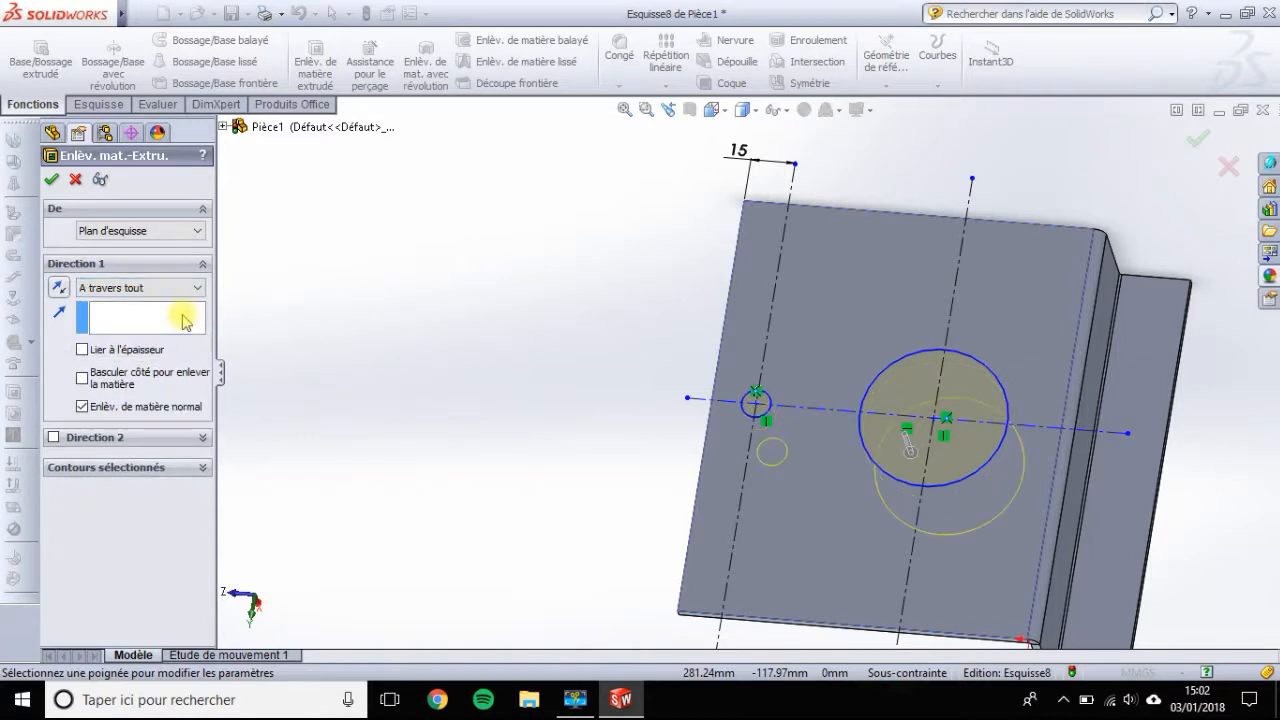
pyautogui.click(53, 180)
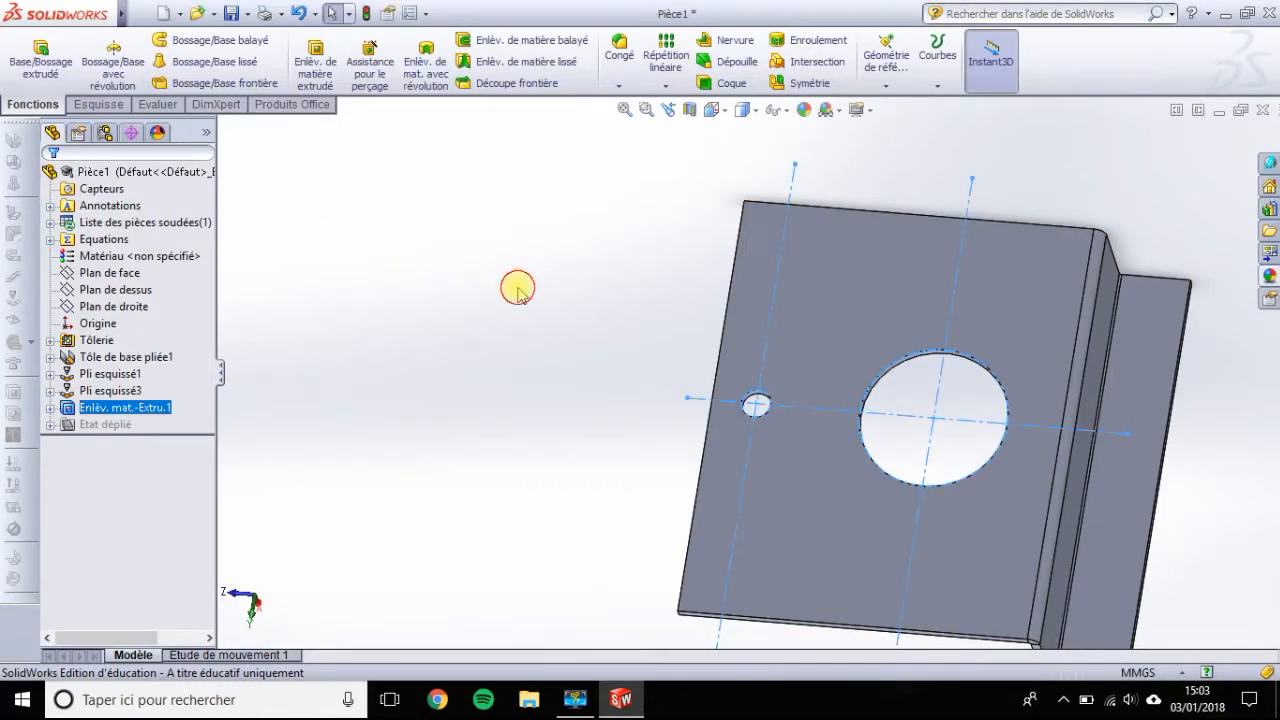
pyautogui.moveTo(640, 320); pyautogui.dragTo(653, 214, button='middle')
pyautogui.press('f')
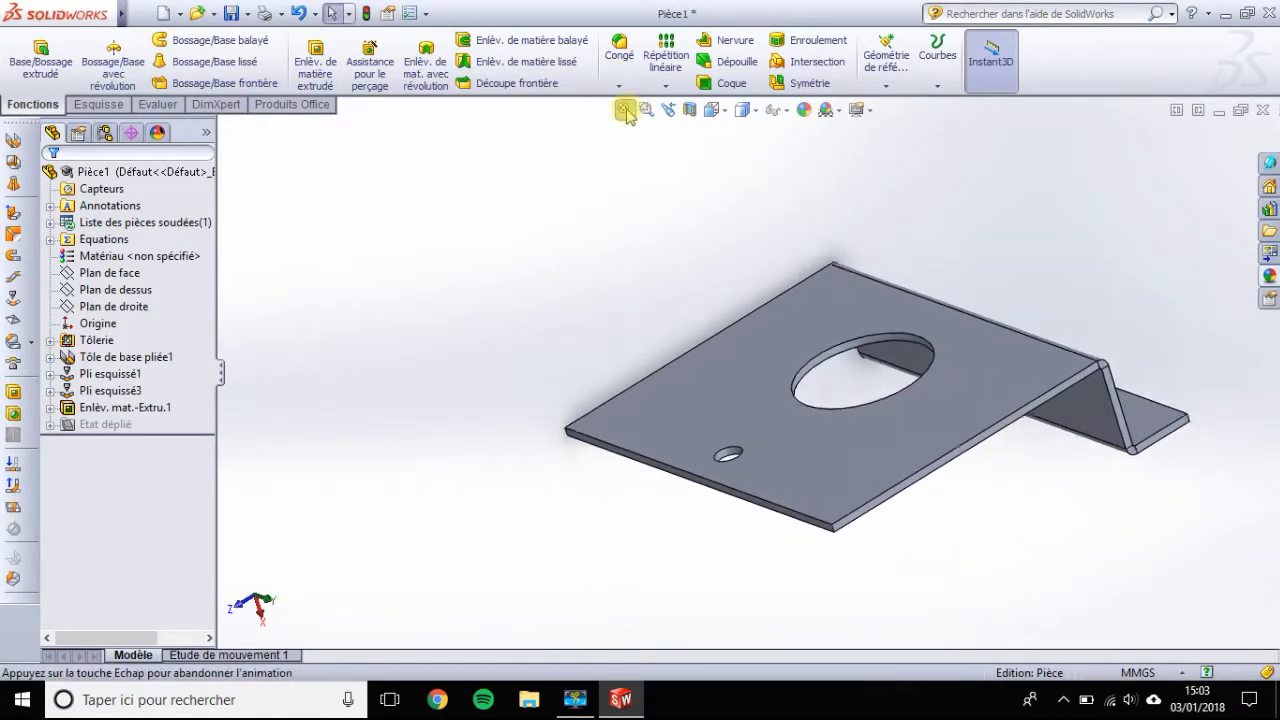
pyautogui.moveTo(907, 300); pyautogui.dragTo(872, 350, button='middle')
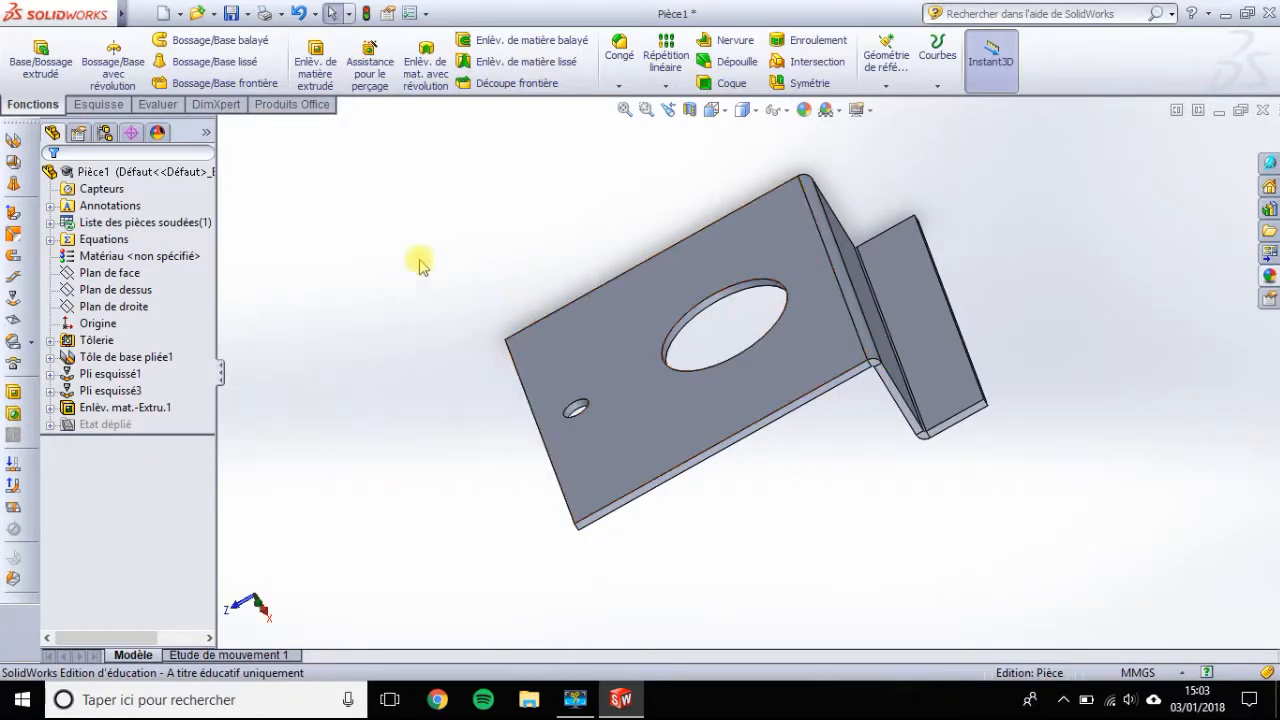
pyautogui.rightClick(121, 171)
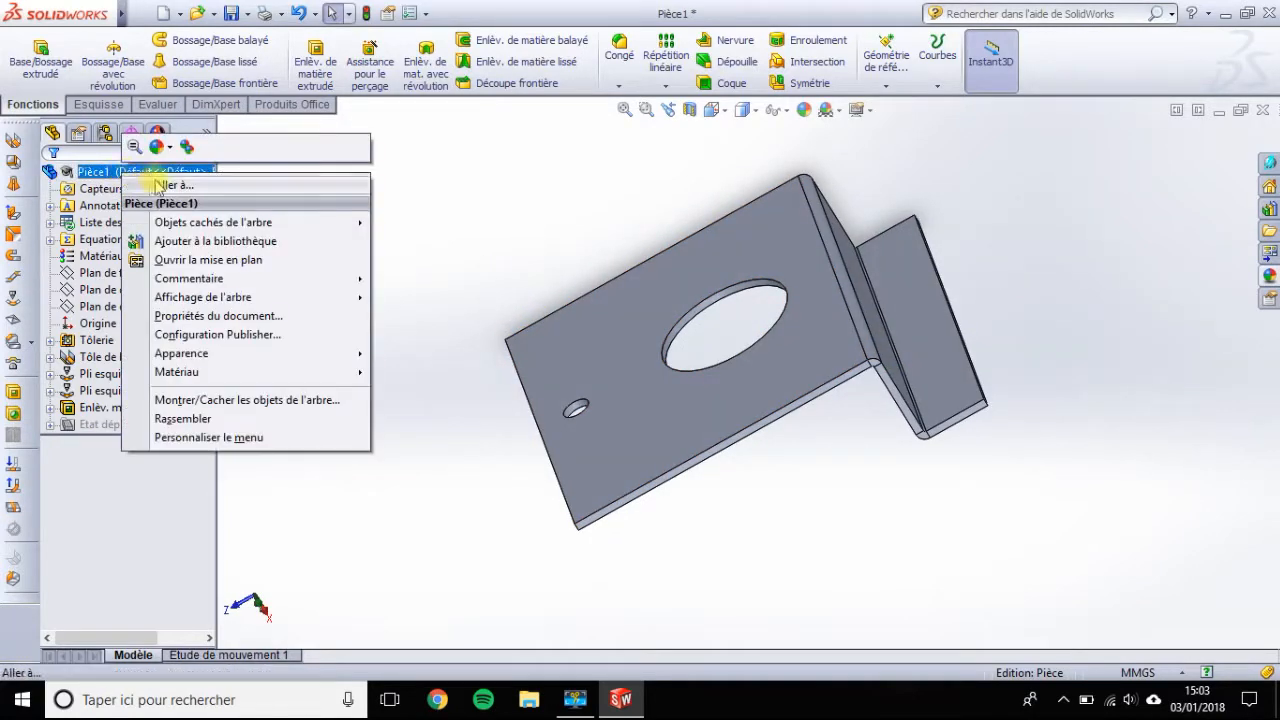
pyautogui.click(195, 334)
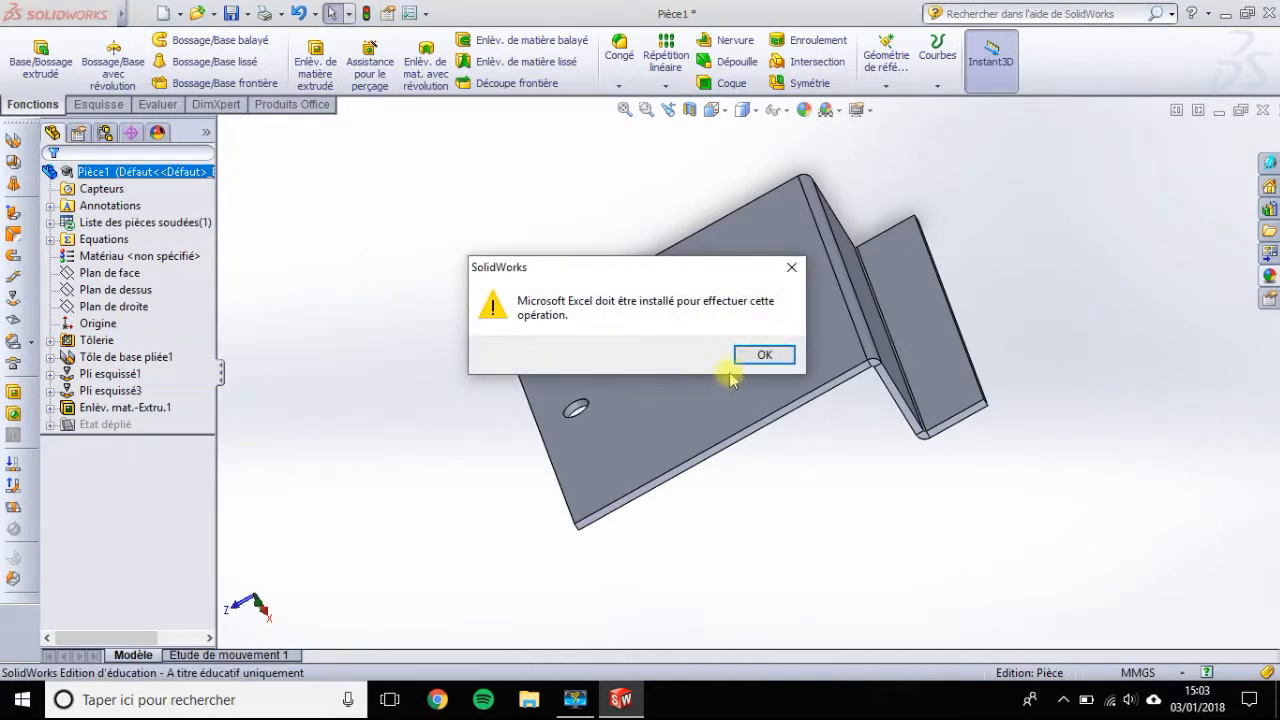
pyautogui.click(760, 356)
# Step: Open the appearance settings for the whole part and try an orange colour from the transparente palette
pyautogui.rightClick(145, 171)
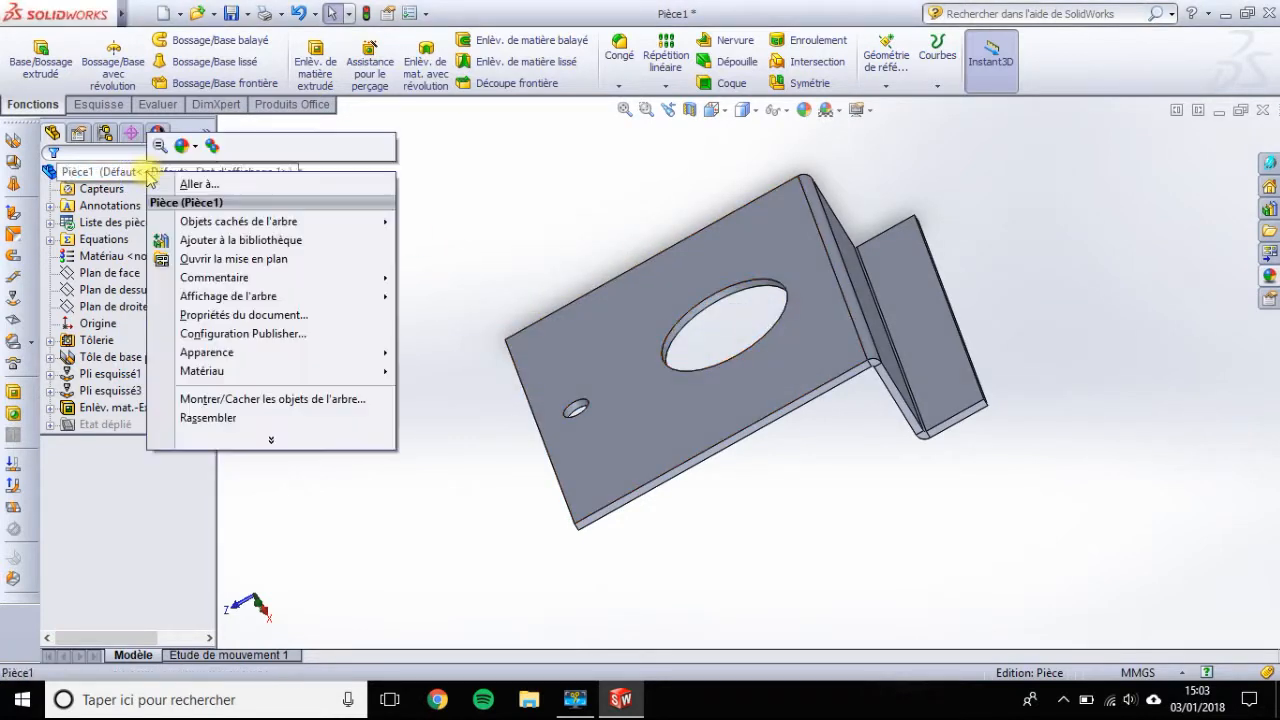
pyautogui.moveTo(222, 356)
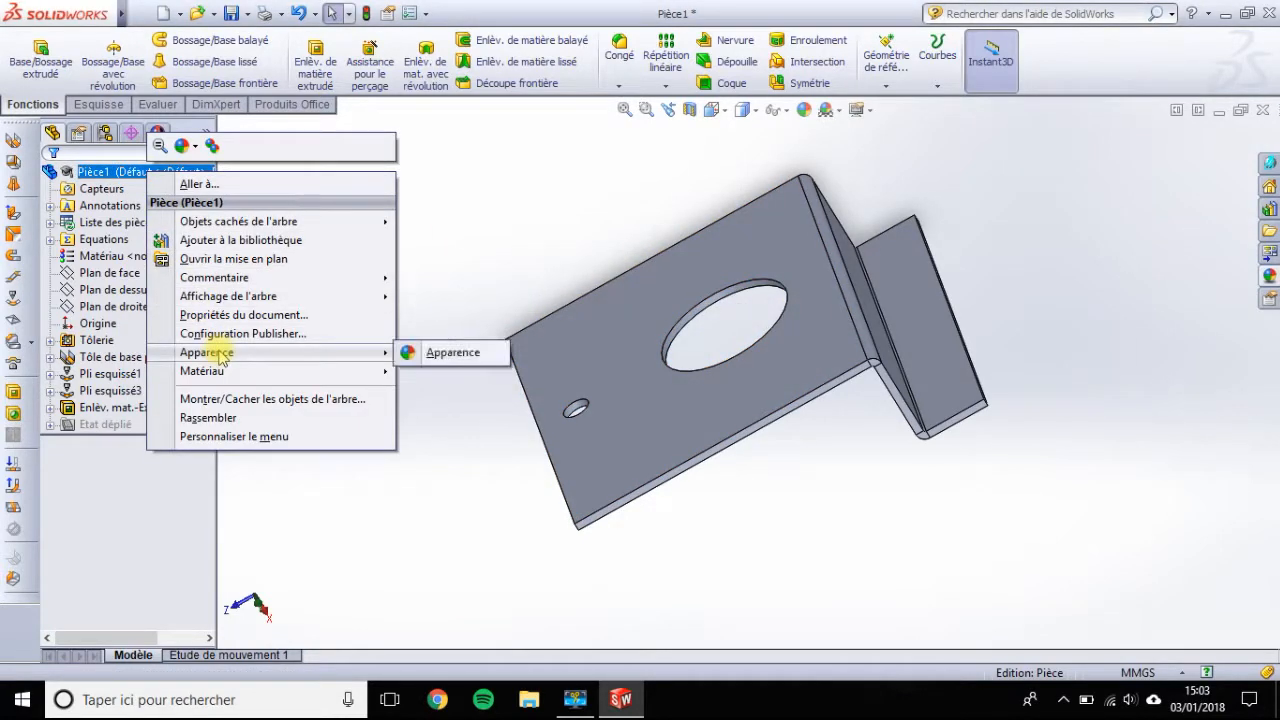
pyautogui.click(453, 356)
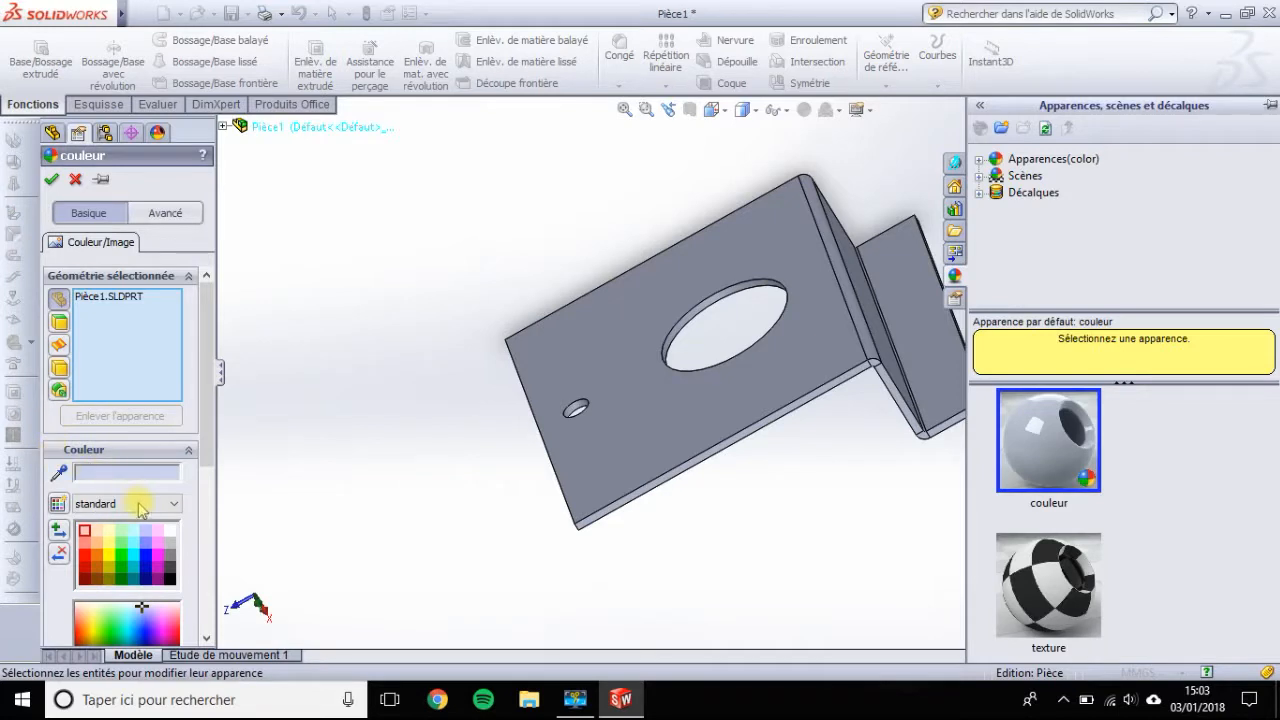
pyautogui.click(140, 506)
pyautogui.click(140, 531)
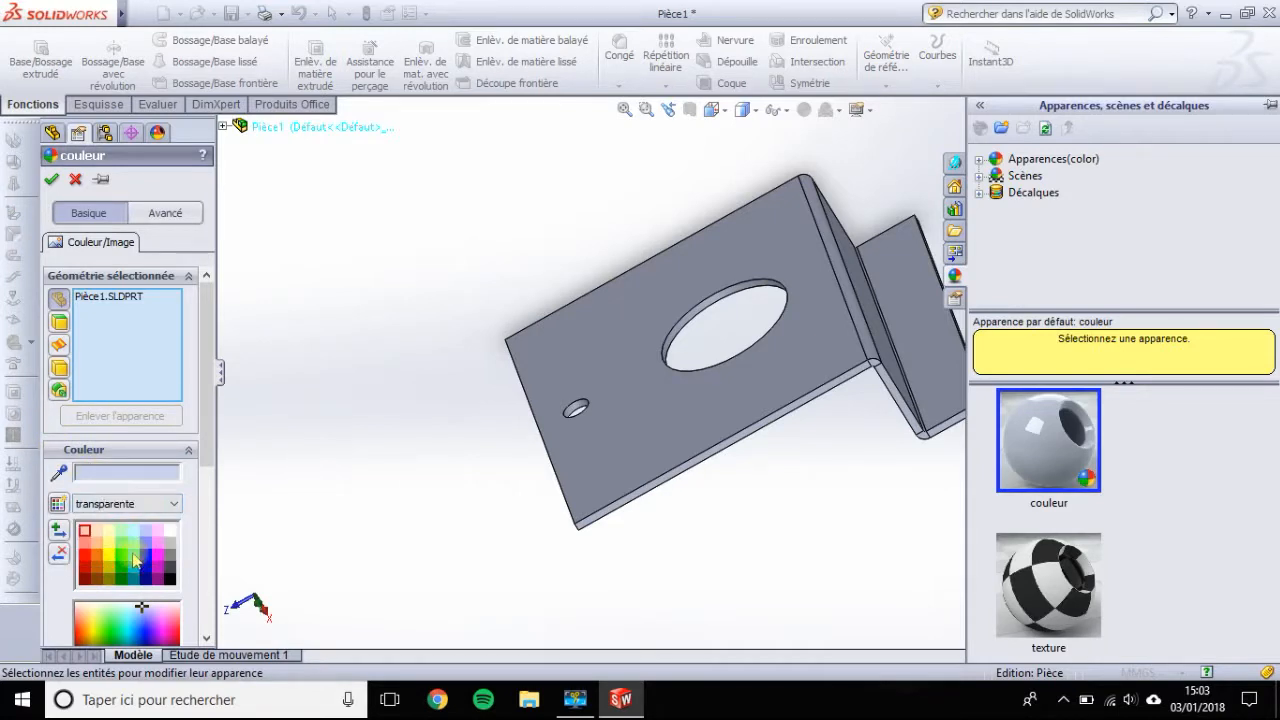
pyautogui.click(146, 533)
pyautogui.click(132, 549)
pyautogui.click(106, 565)
# Step: Try a pale cyan colour from the terne palette on the part
pyautogui.click(174, 504)
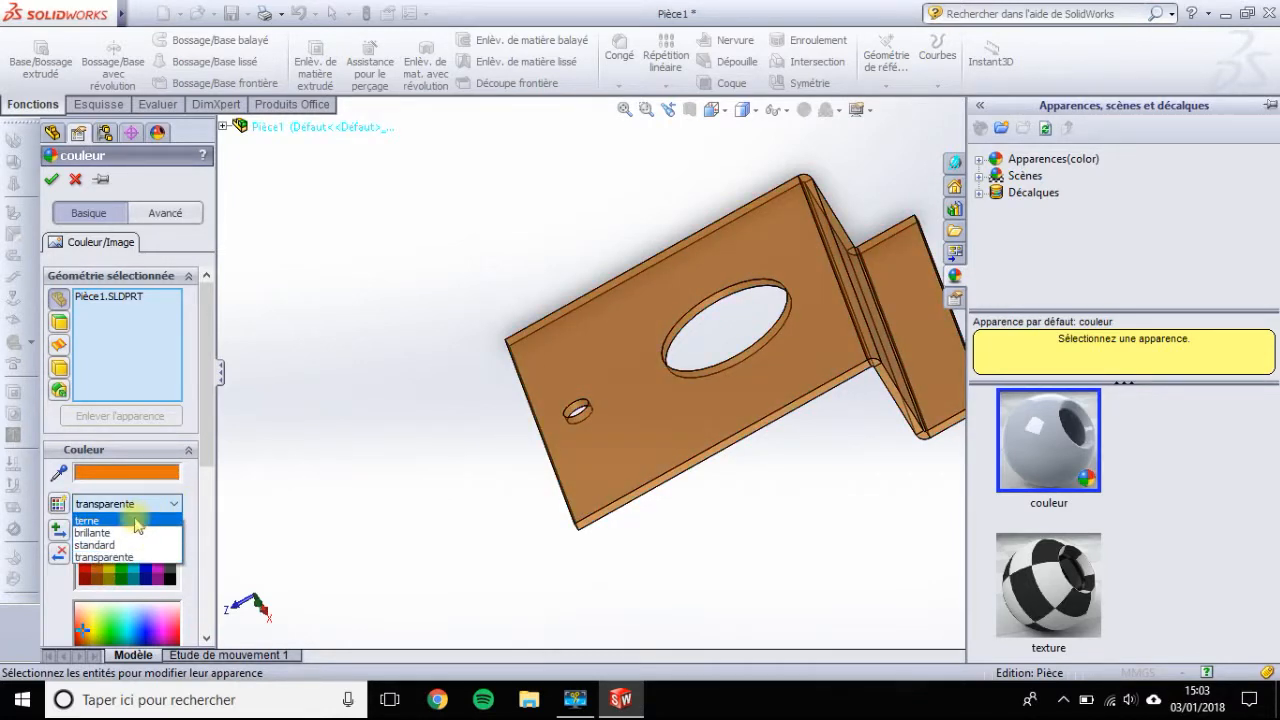
pyautogui.click(136, 521)
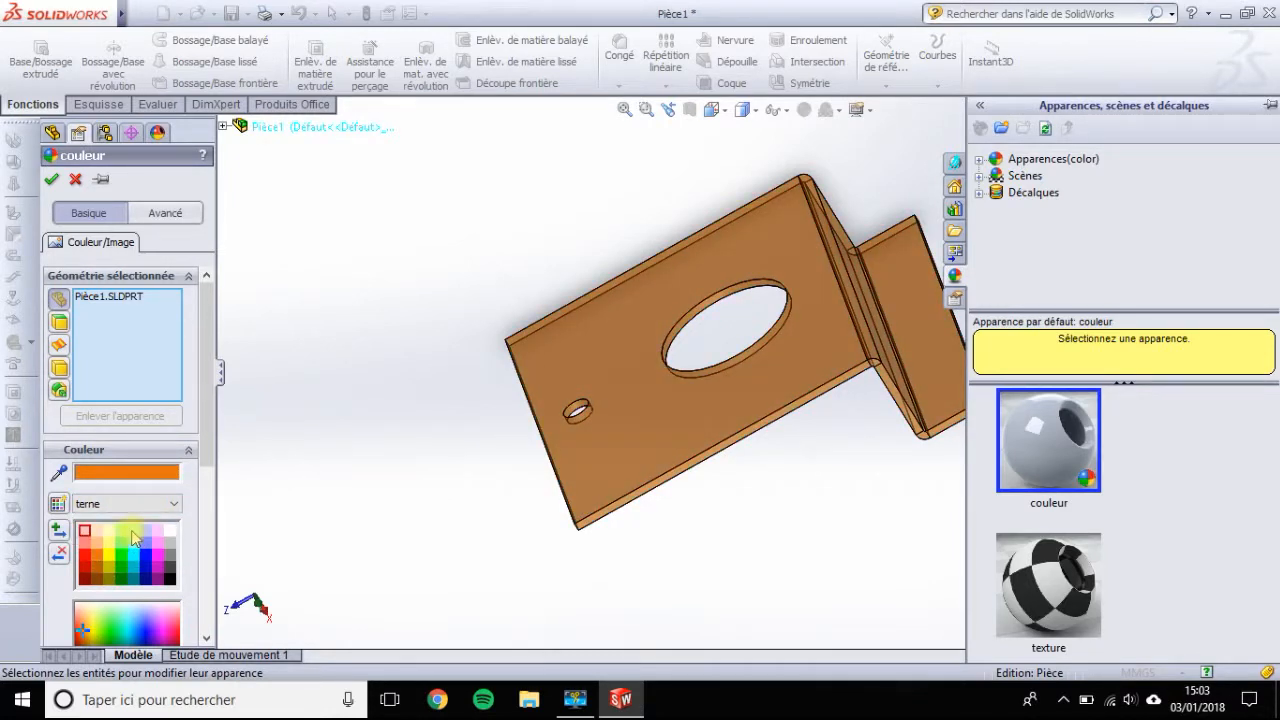
pyautogui.click(133, 533)
# Step: Try green, settle on a brown-orange colour from the standard palette for the whole part, and accept the appearance
pyautogui.click(175, 504)
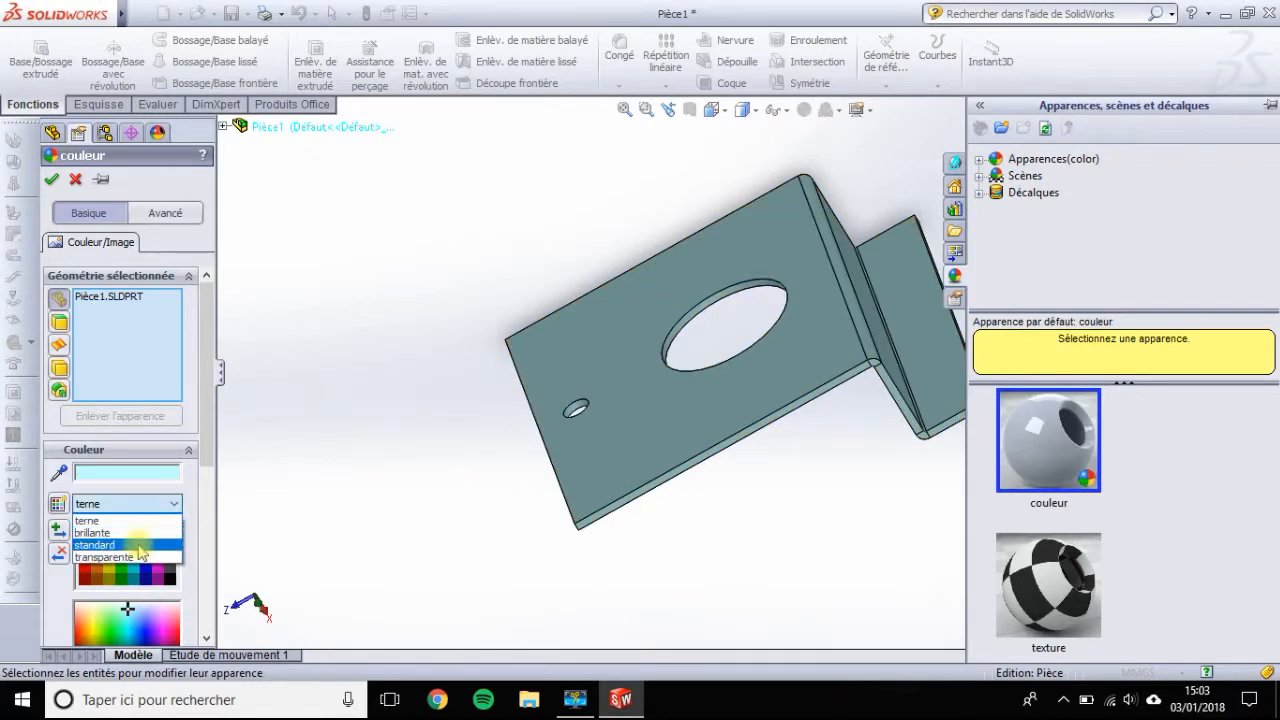
pyautogui.click(140, 545)
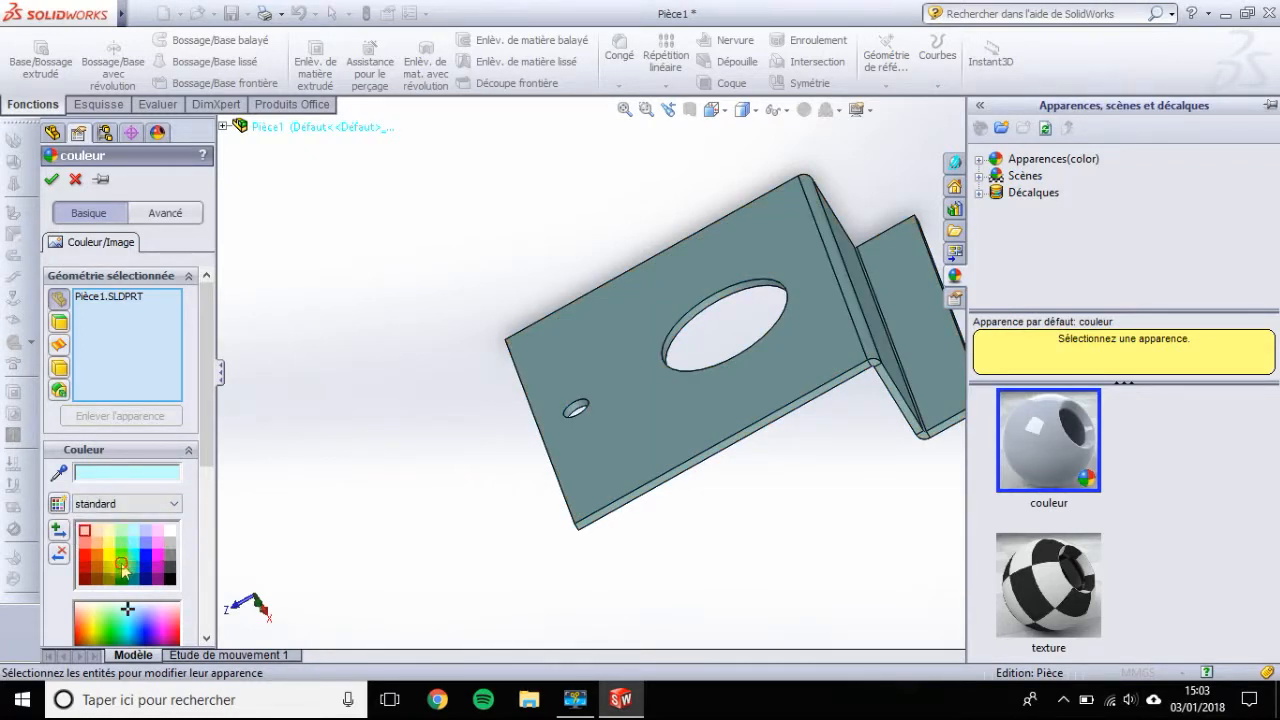
pyautogui.click(125, 571)
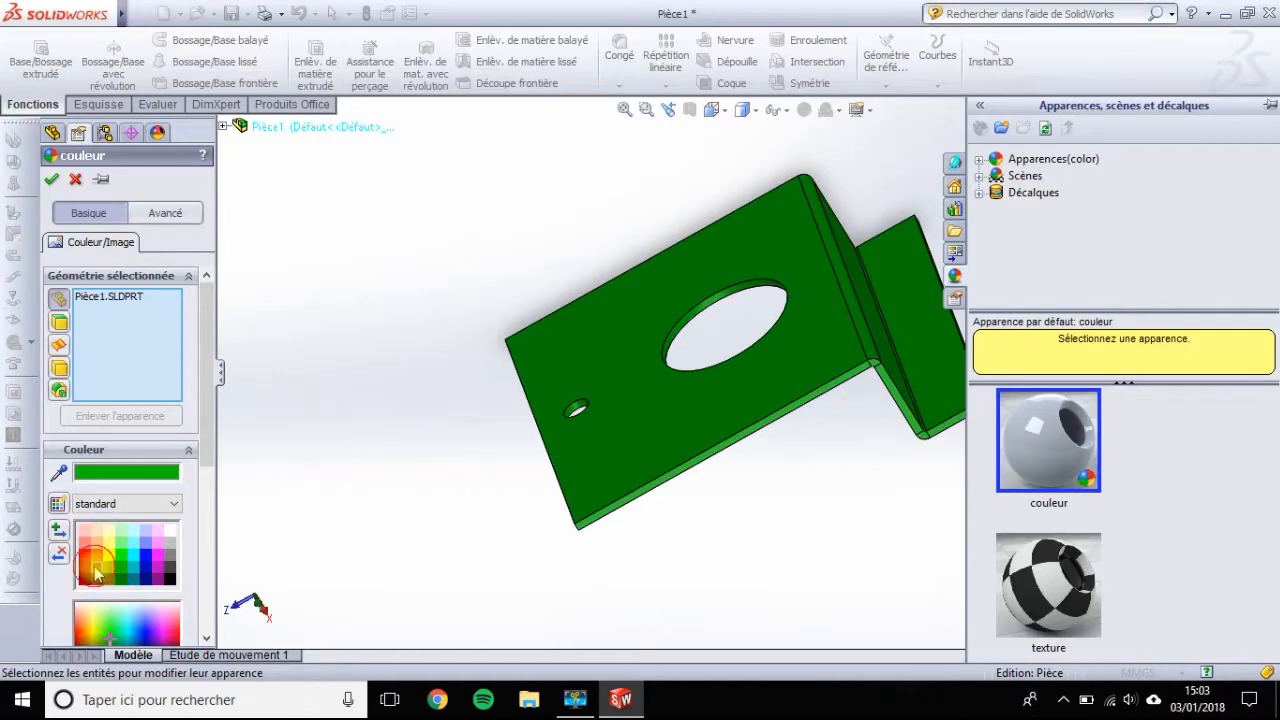
pyautogui.click(52, 181)
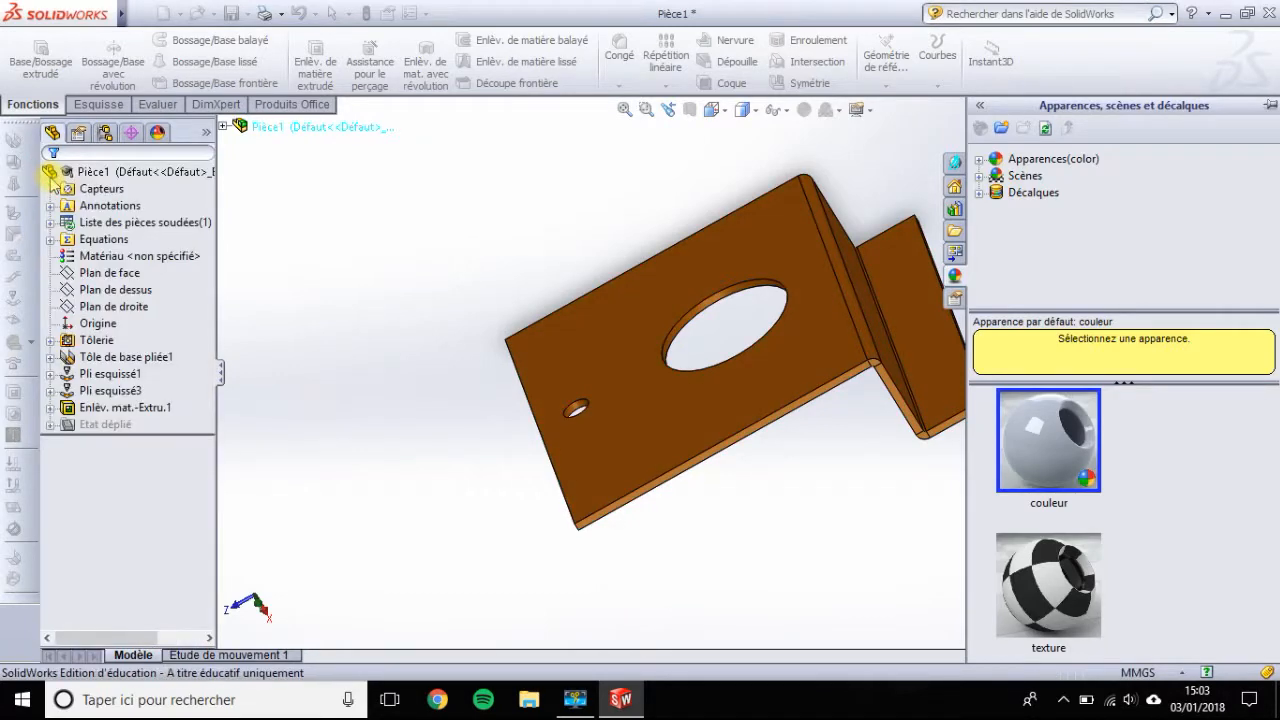
# Step: Apply the material Plastique personnalisé from the Plastique category of Matériaux personnalisés to the part and close the material editor
pyautogui.moveTo(568, 236); pyautogui.dragTo(420, 217, button='middle')
pyautogui.click(143, 172)
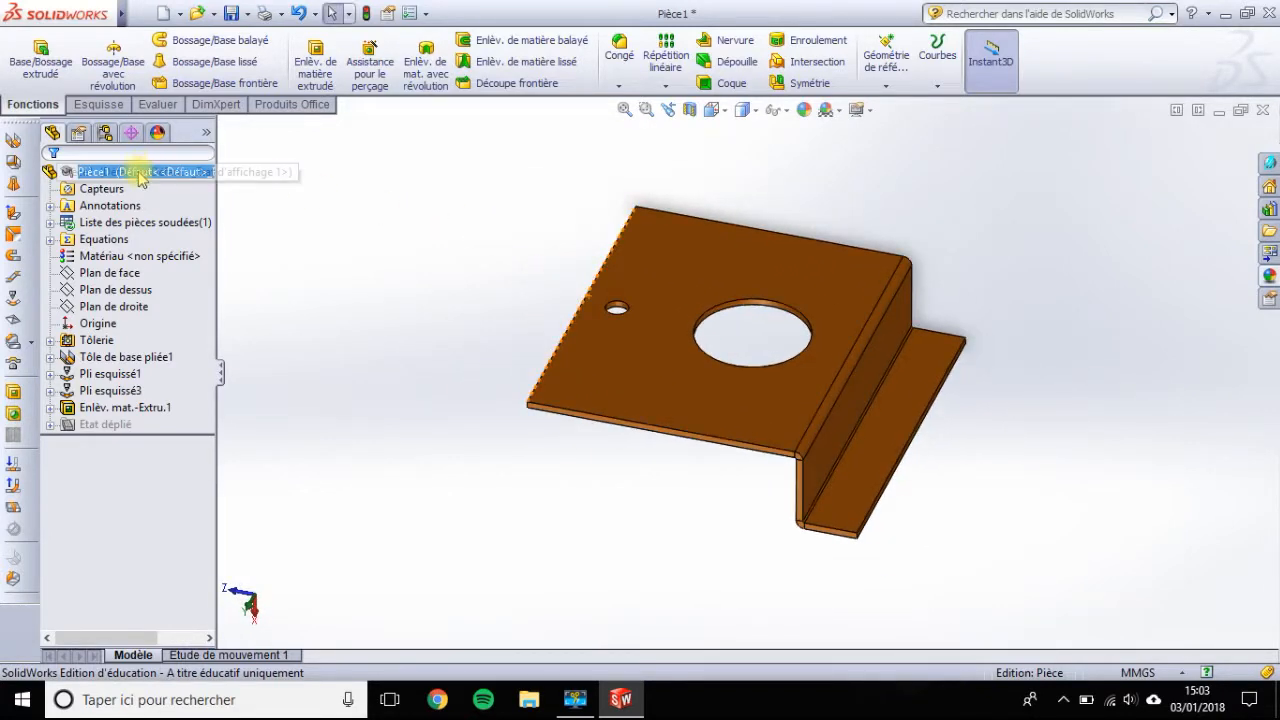
pyautogui.rightClick(143, 172)
pyautogui.moveTo(258, 375)
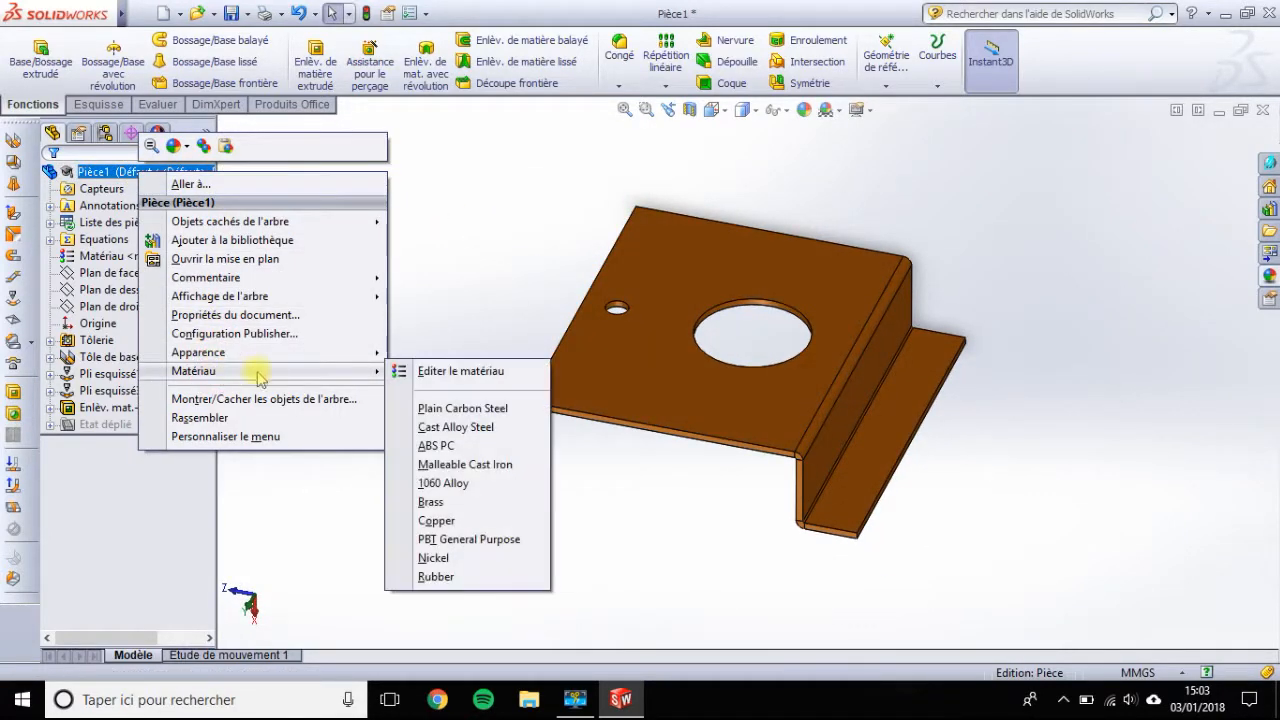
pyautogui.click(428, 374)
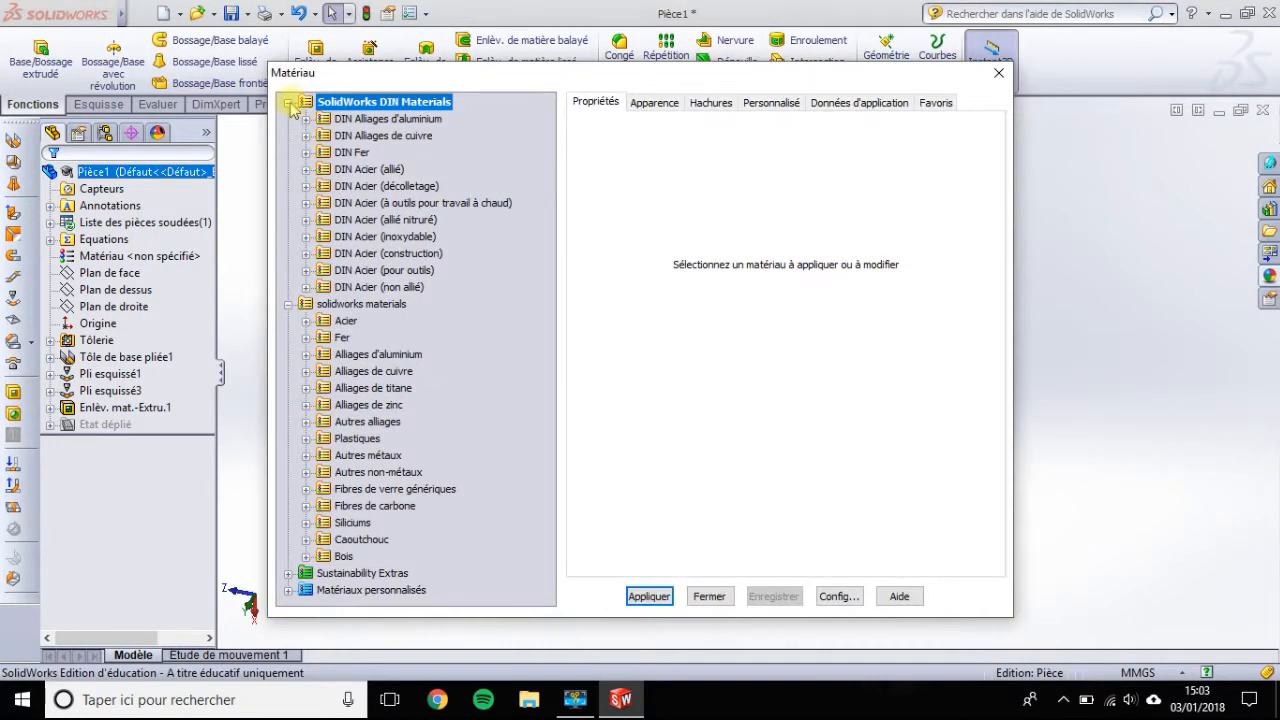
pyautogui.click(288, 102)
pyautogui.click(288, 118)
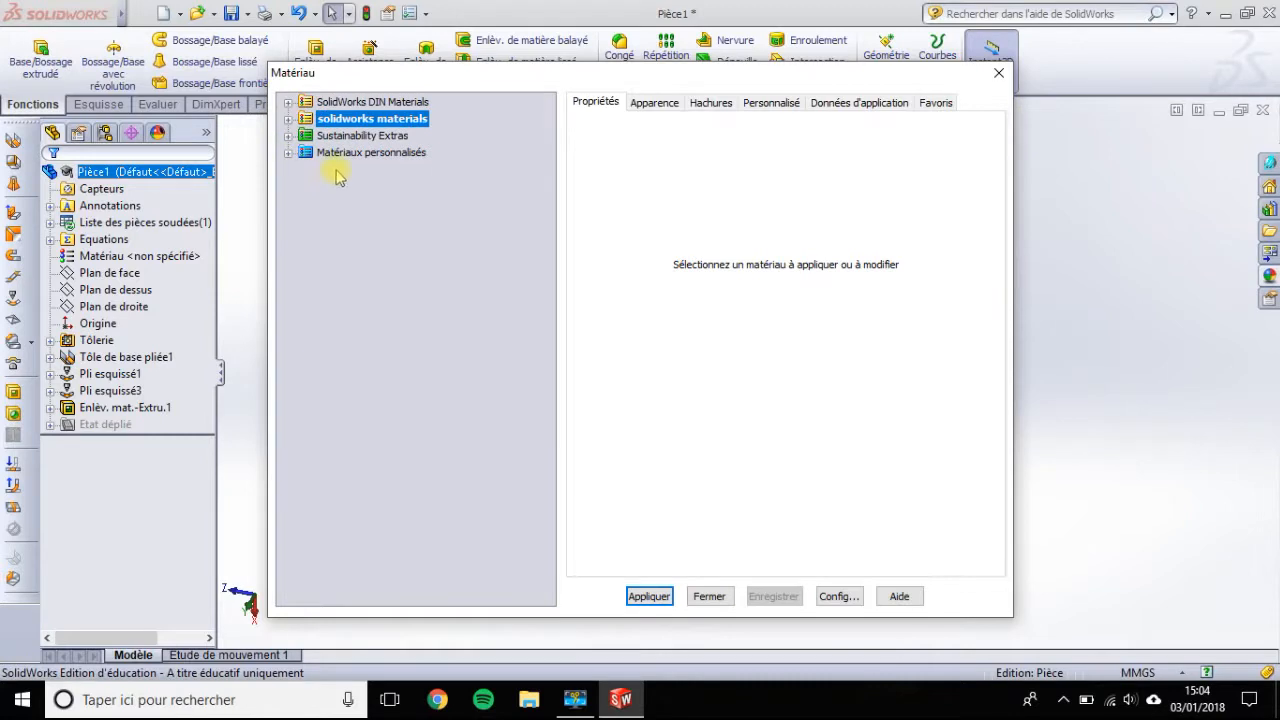
pyautogui.click(288, 152)
pyautogui.click(331, 171)
pyautogui.click(308, 170)
pyautogui.click(410, 186)
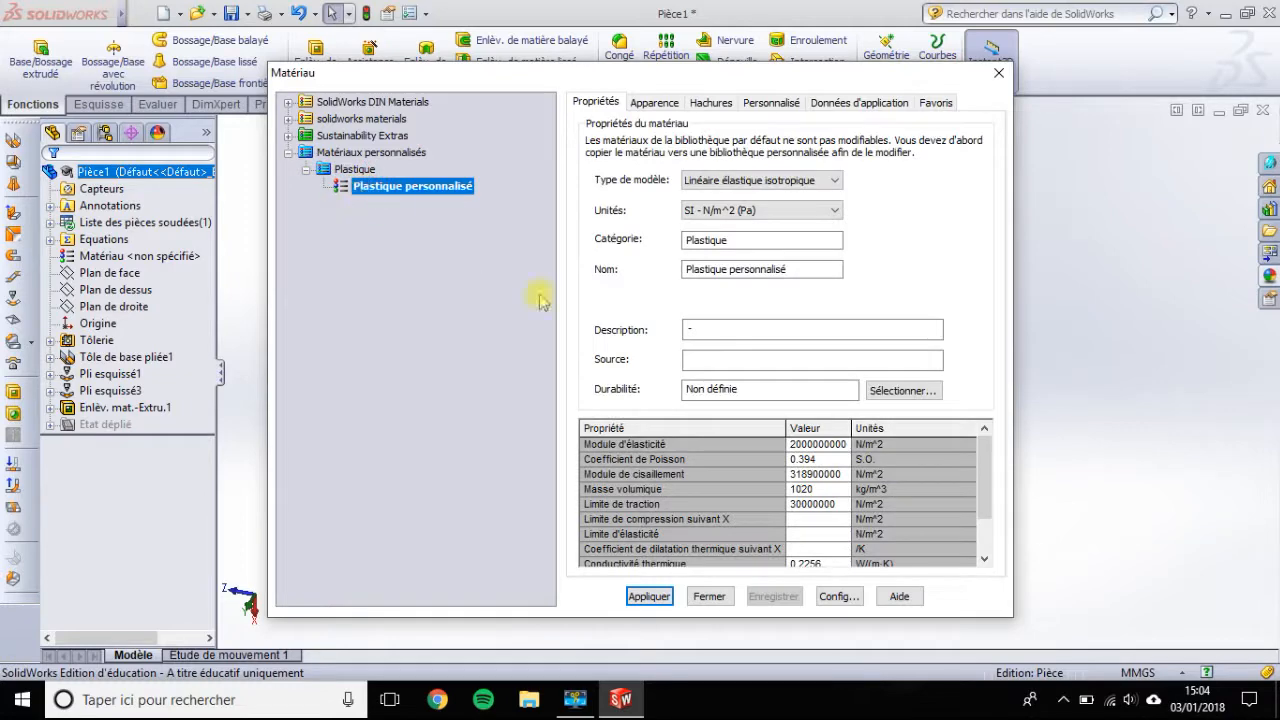
pyautogui.click(664, 598)
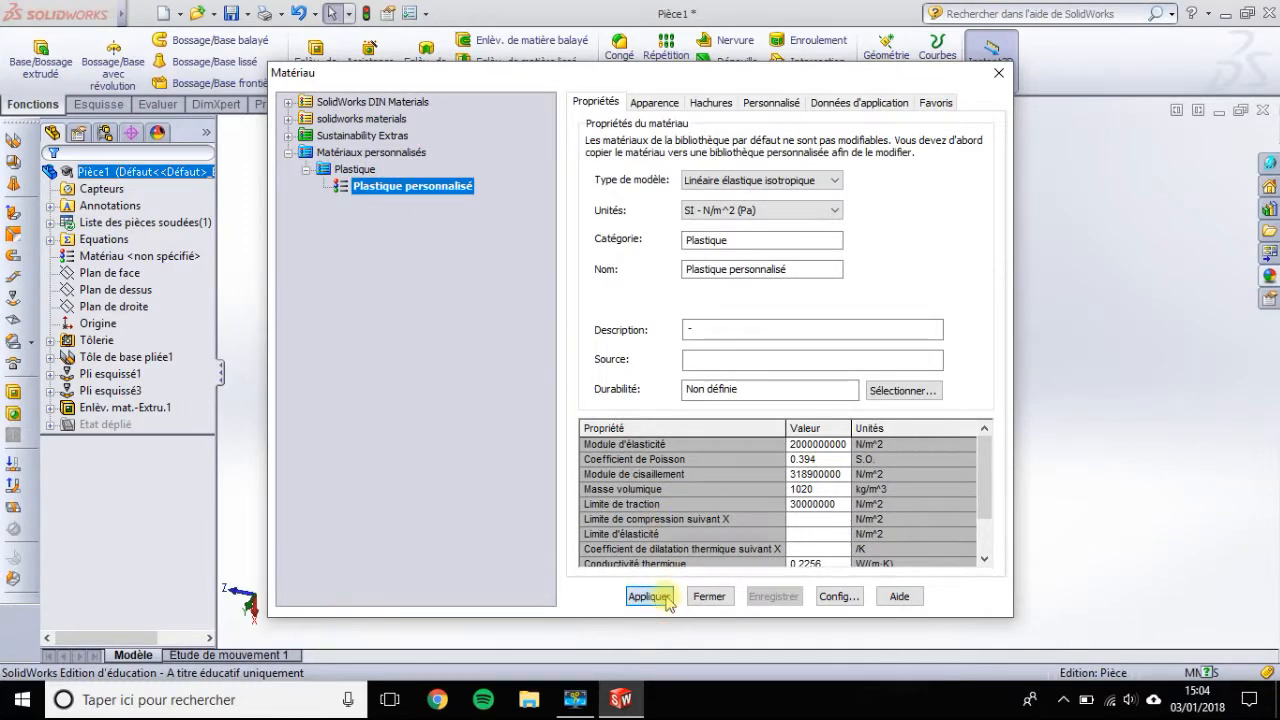
pyautogui.click(709, 597)
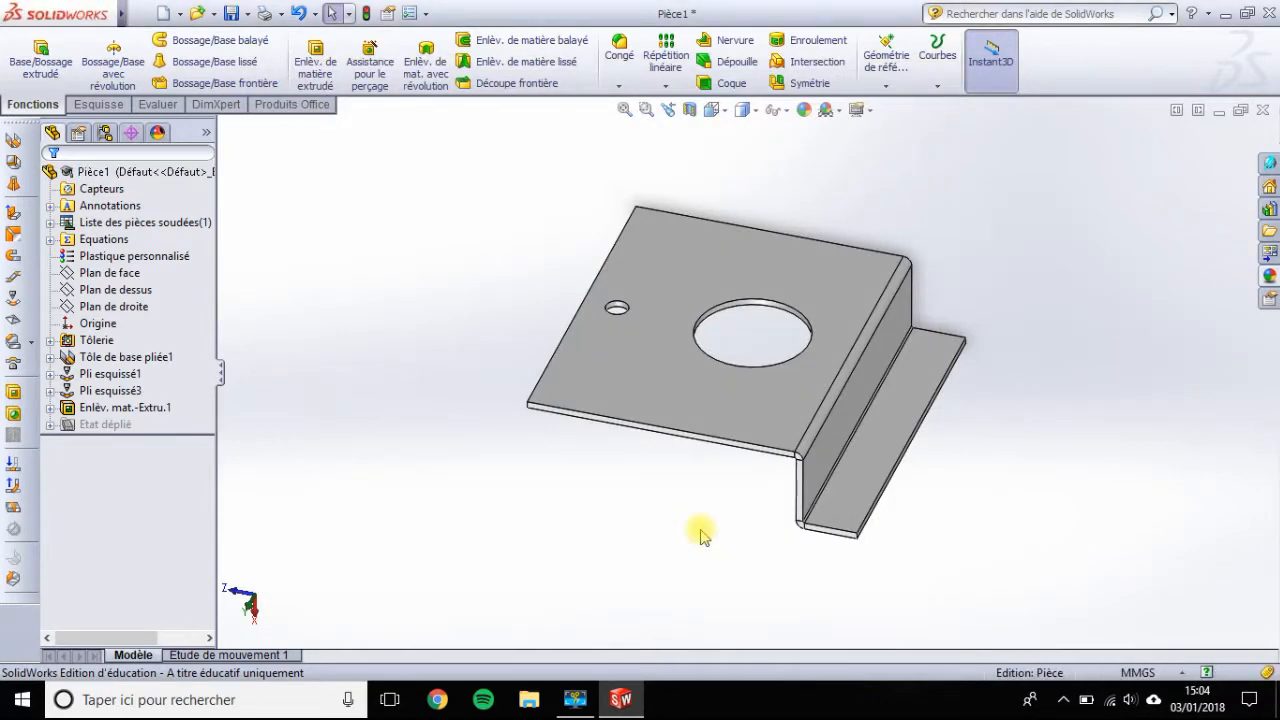
pyautogui.click(623, 110)
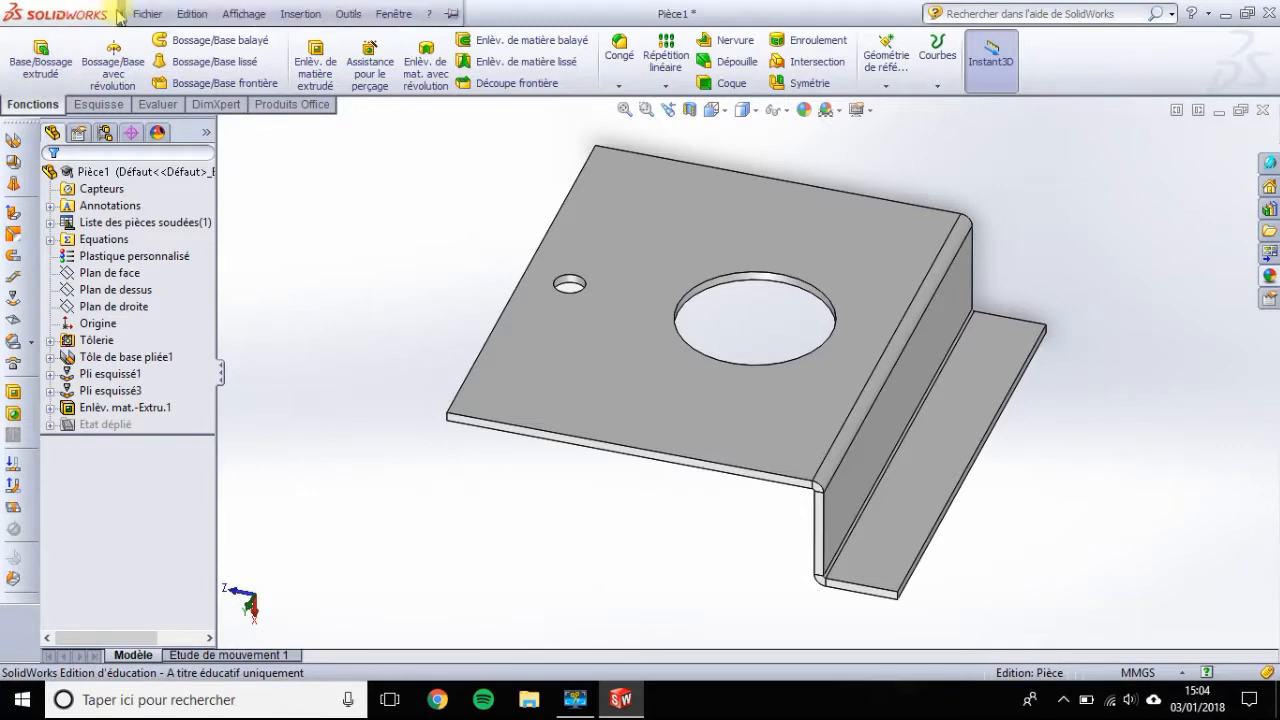
pyautogui.click(147, 14)
pyautogui.click(150, 28)
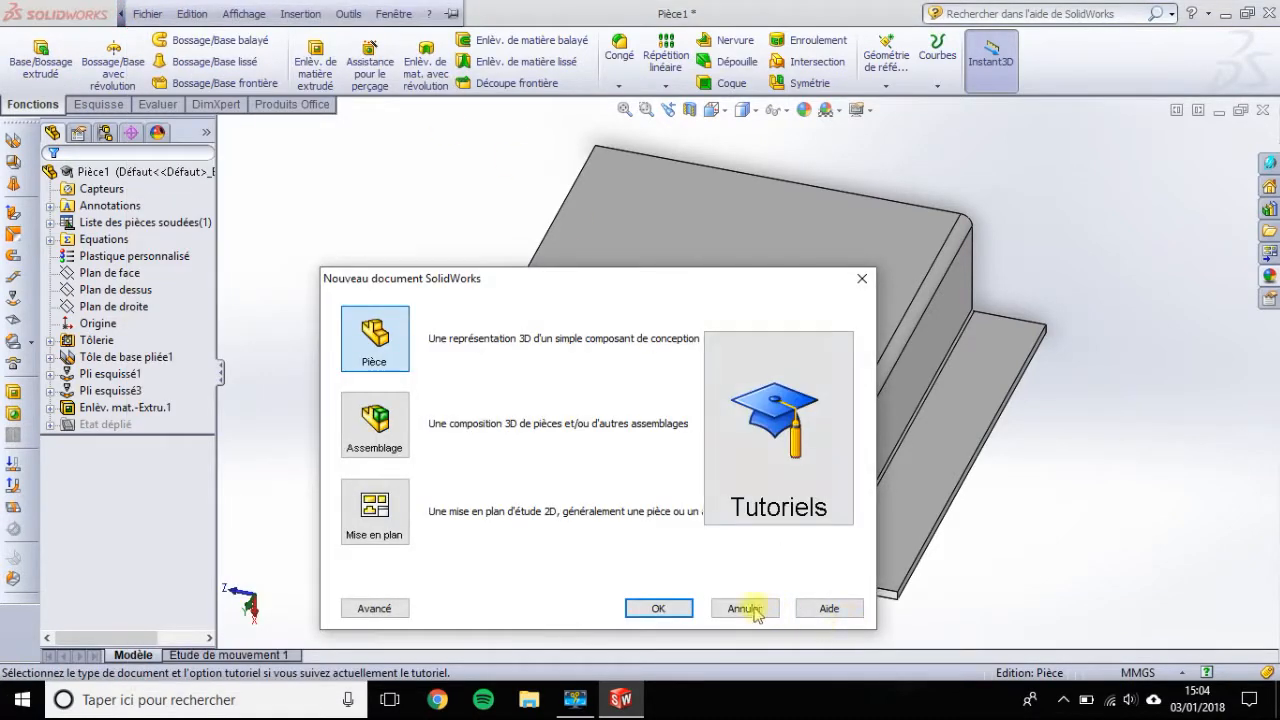
pyautogui.click(745, 608)
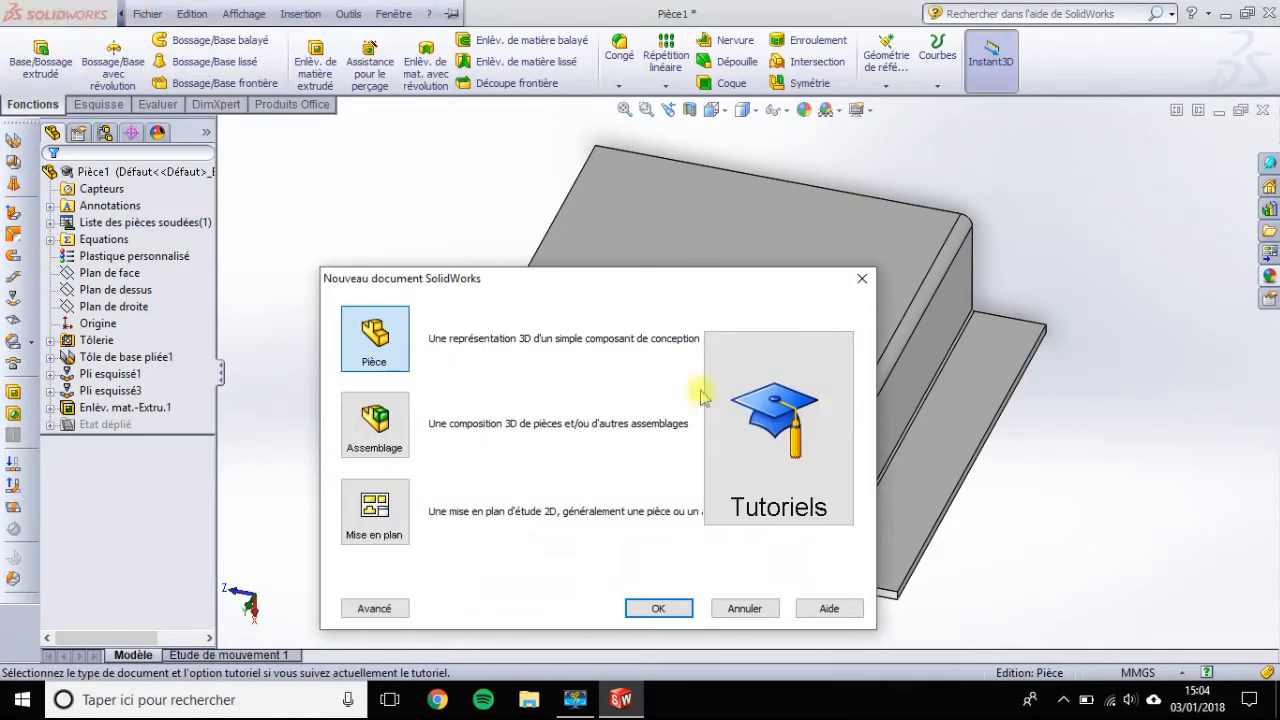
pyautogui.click(749, 609)
# Step: Save the part in the Bureau folder under the file name Chassis
pyautogui.click(147, 14)
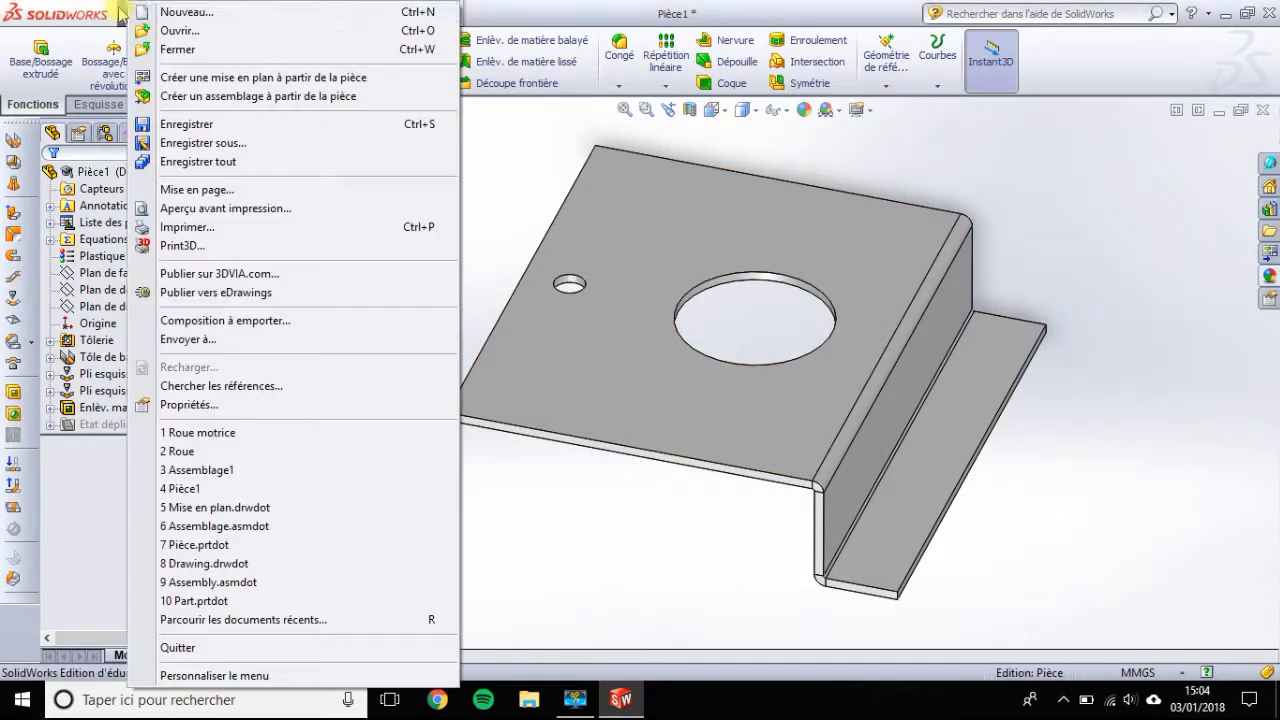
pyautogui.click(128, 16)
pyautogui.click(128, 15)
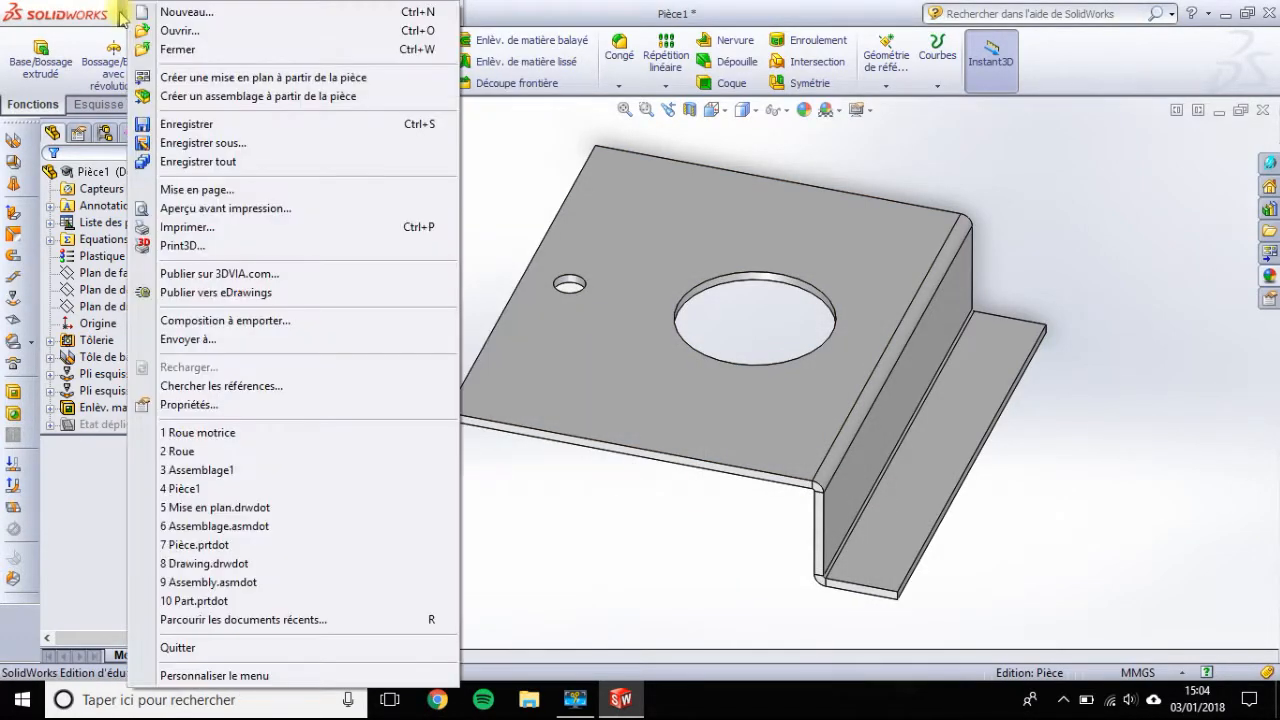
pyautogui.click(205, 143)
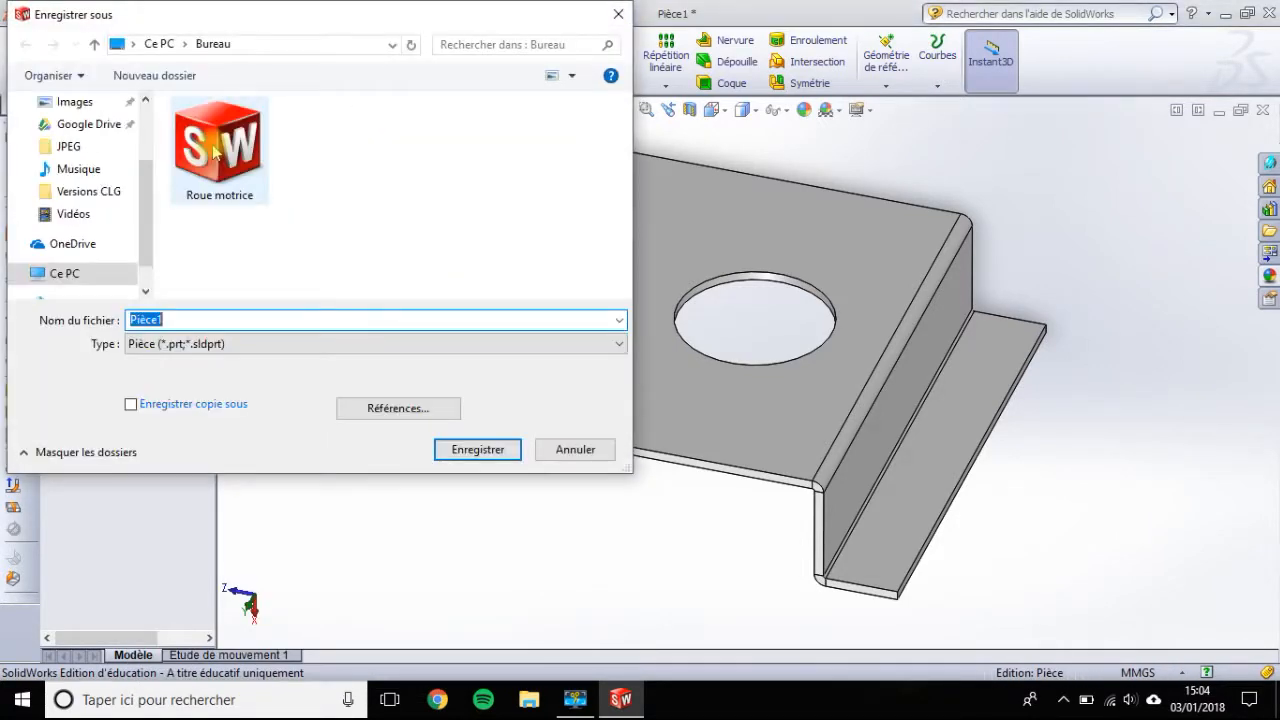
pyautogui.press('BackSpace')
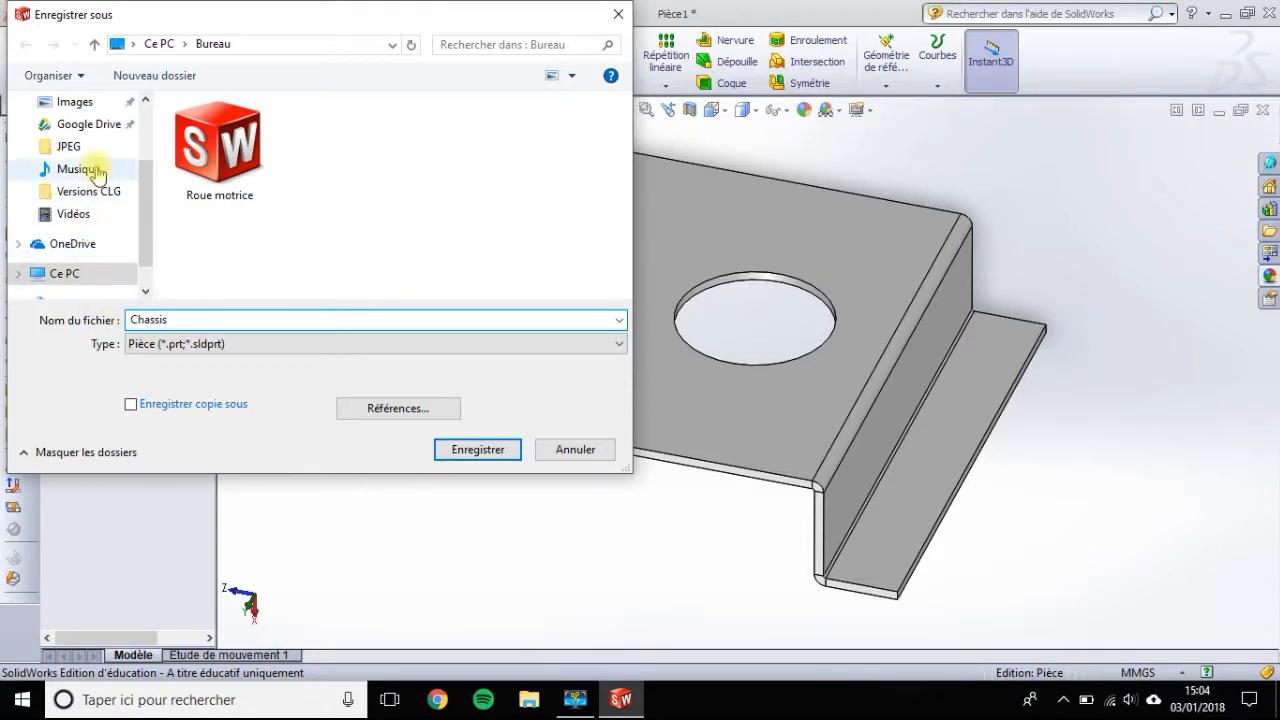
pyautogui.click(478, 450)
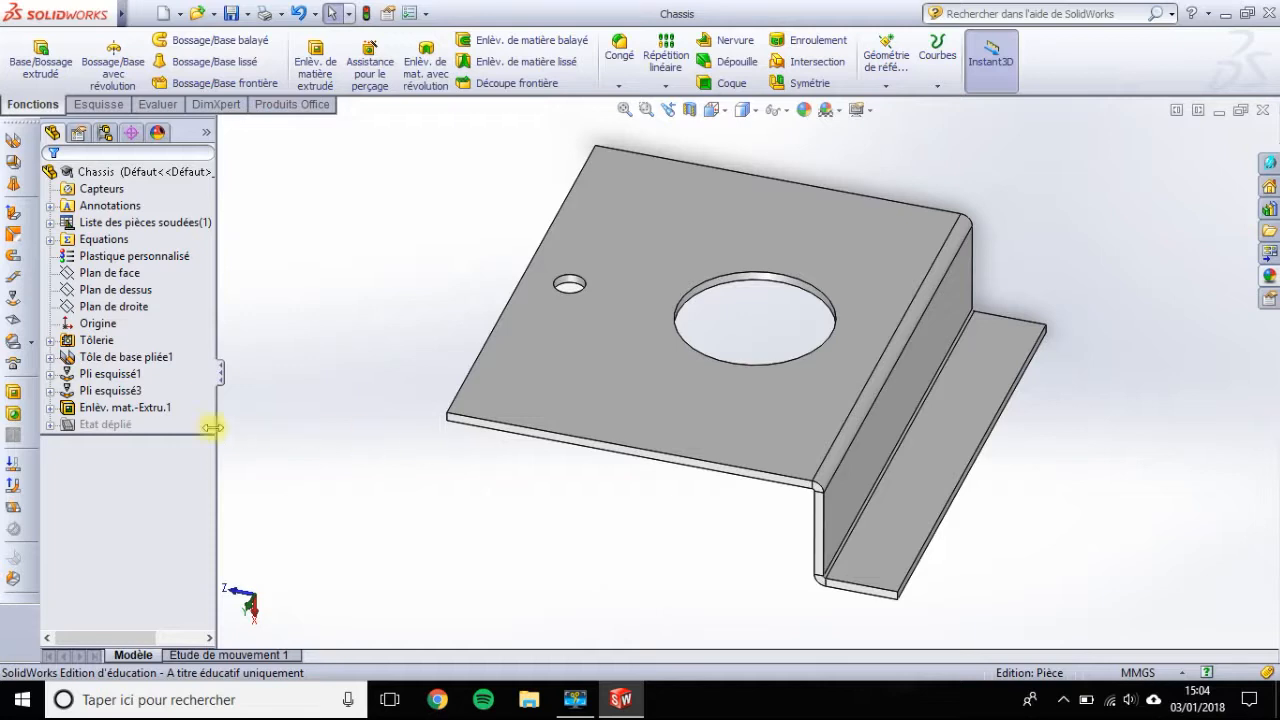
# Step: Edit the sketch of the hole cut, set the distance between the two circles' centerlines to 40 mm, and rebuild the part
pyautogui.click(50, 407)
pyautogui.click(96, 409)
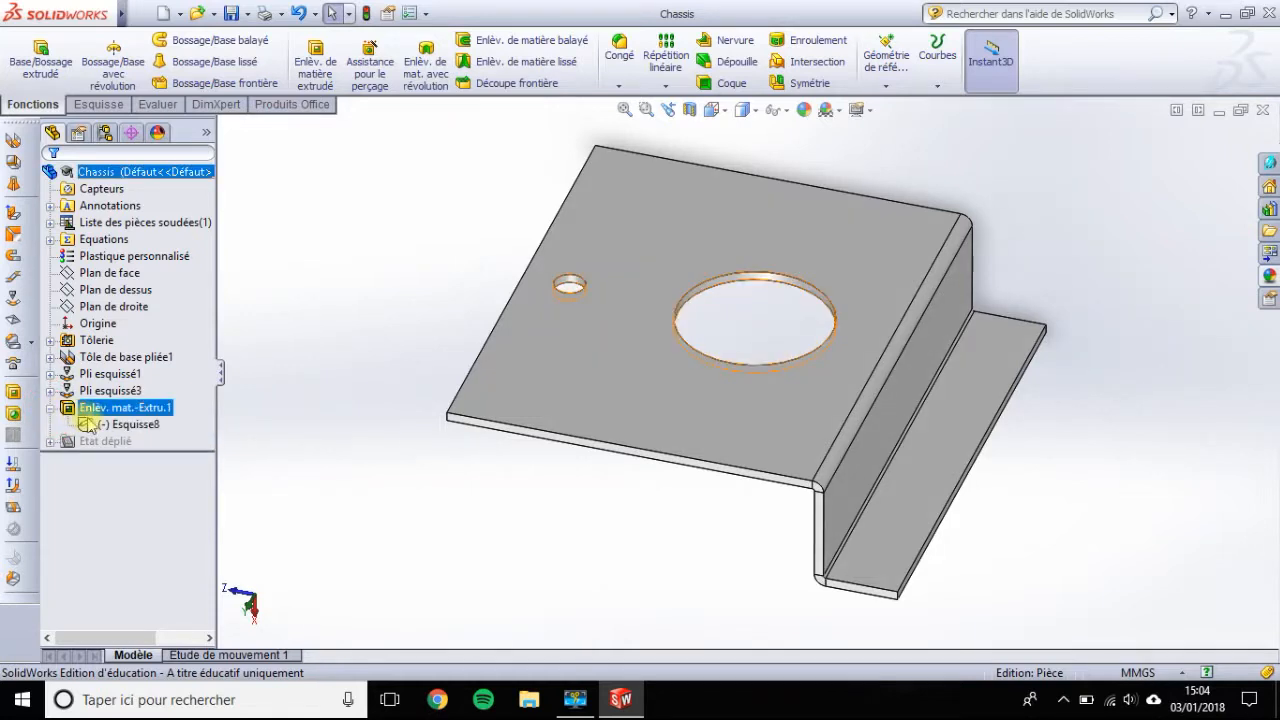
pyautogui.click(90, 424)
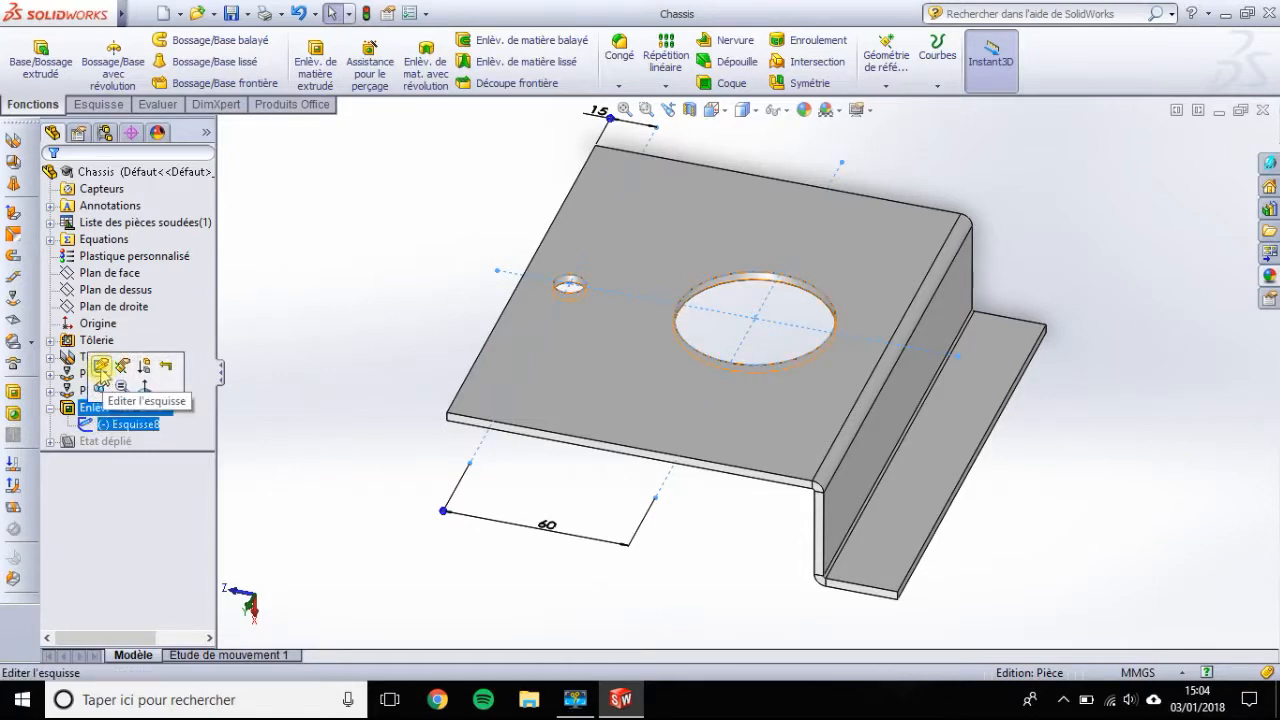
pyautogui.click(101, 369)
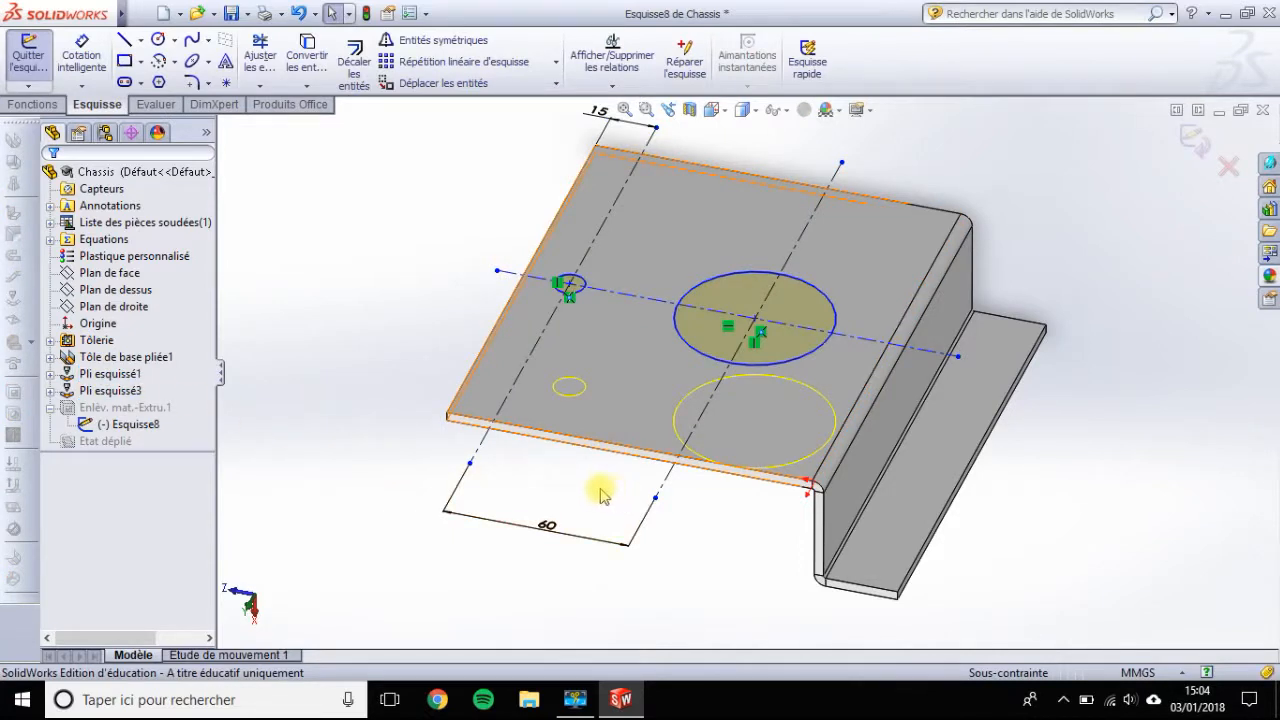
pyautogui.click(546, 525)
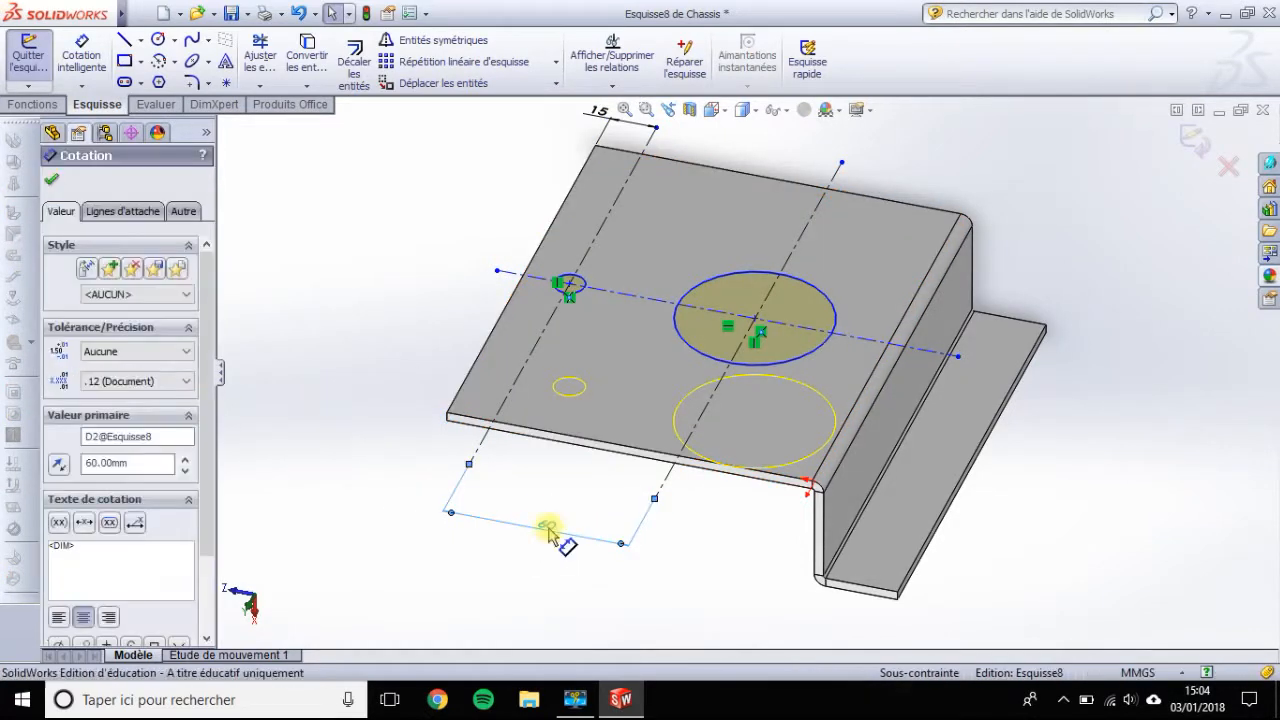
pyautogui.doubleClick(545, 524)
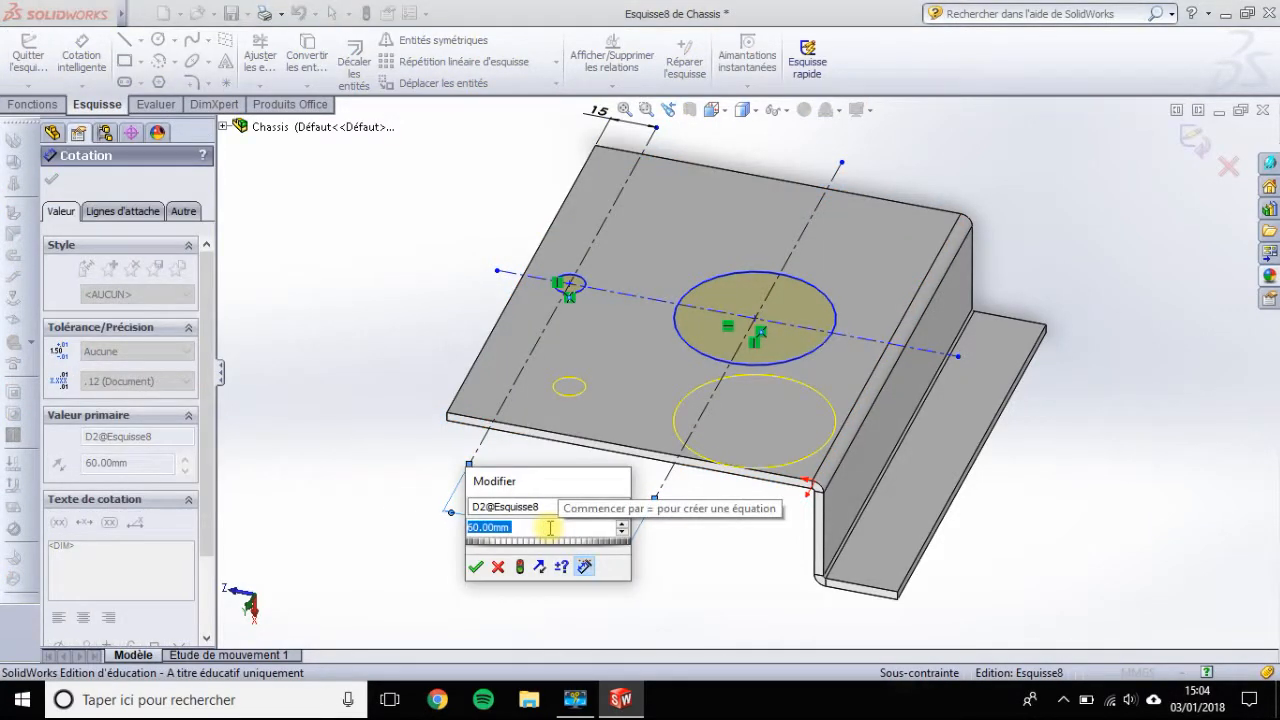
pyautogui.write('40')
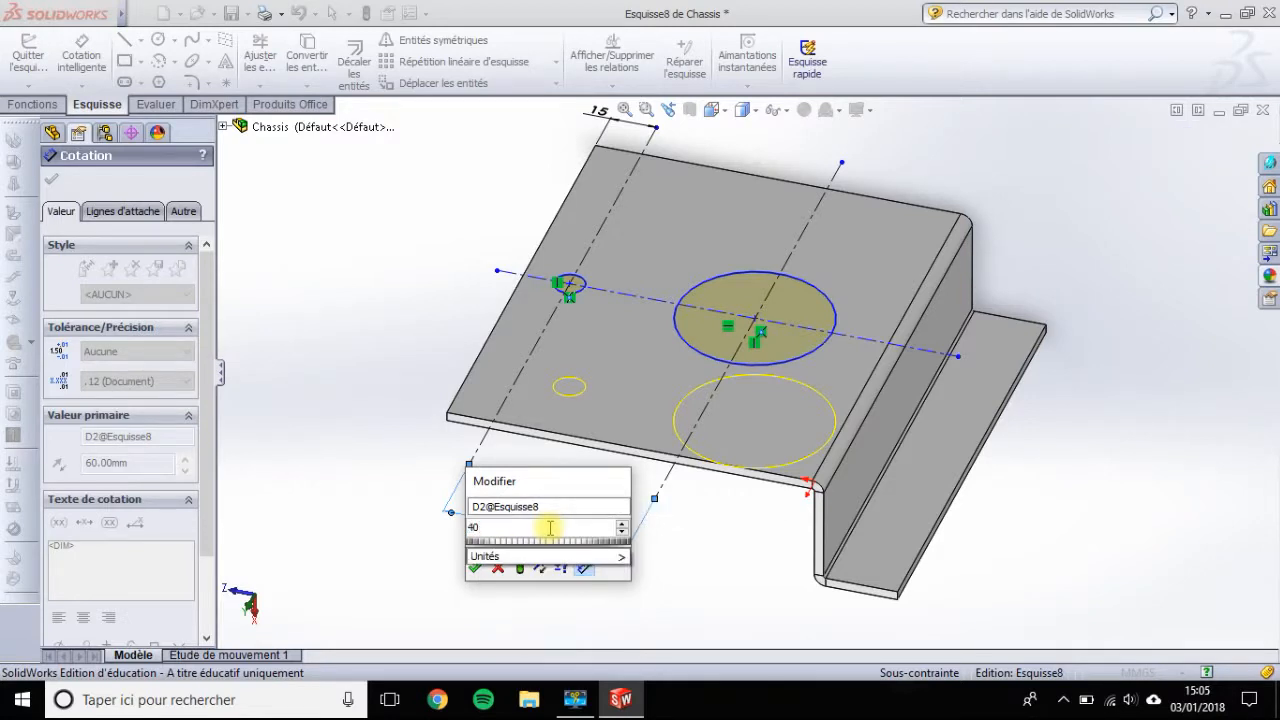
pyautogui.press('Return')
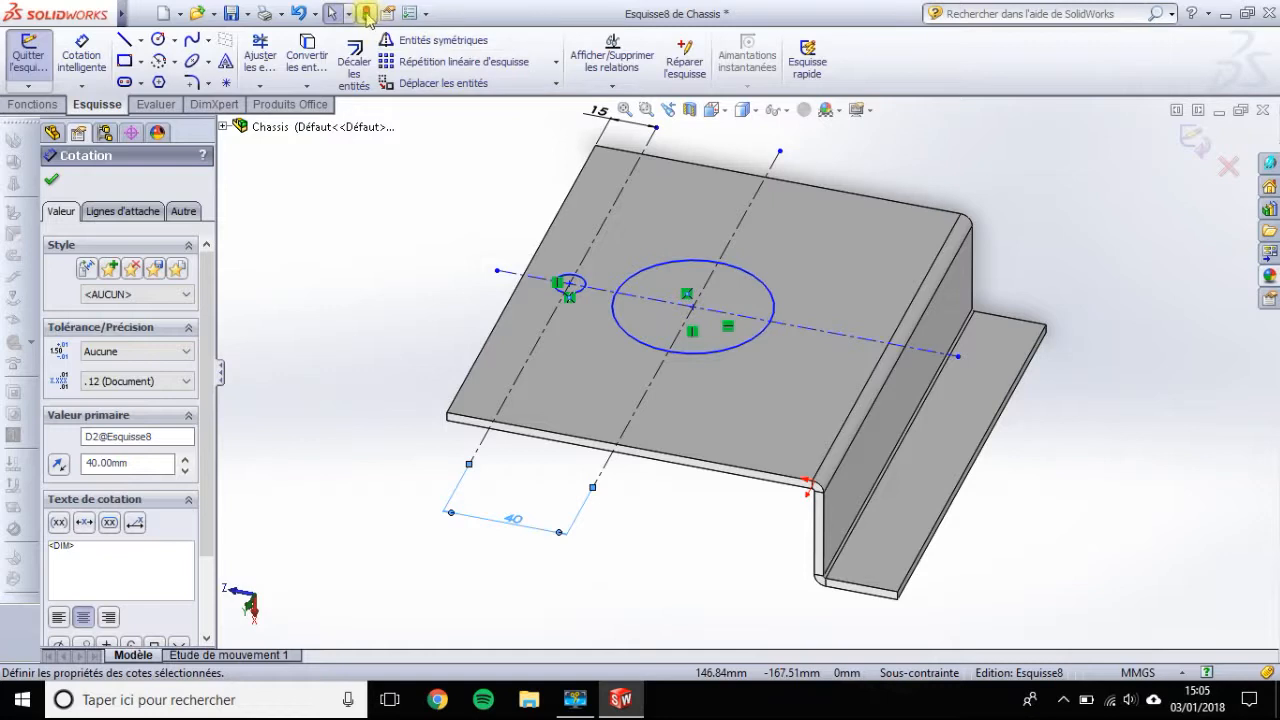
pyautogui.click(367, 14)
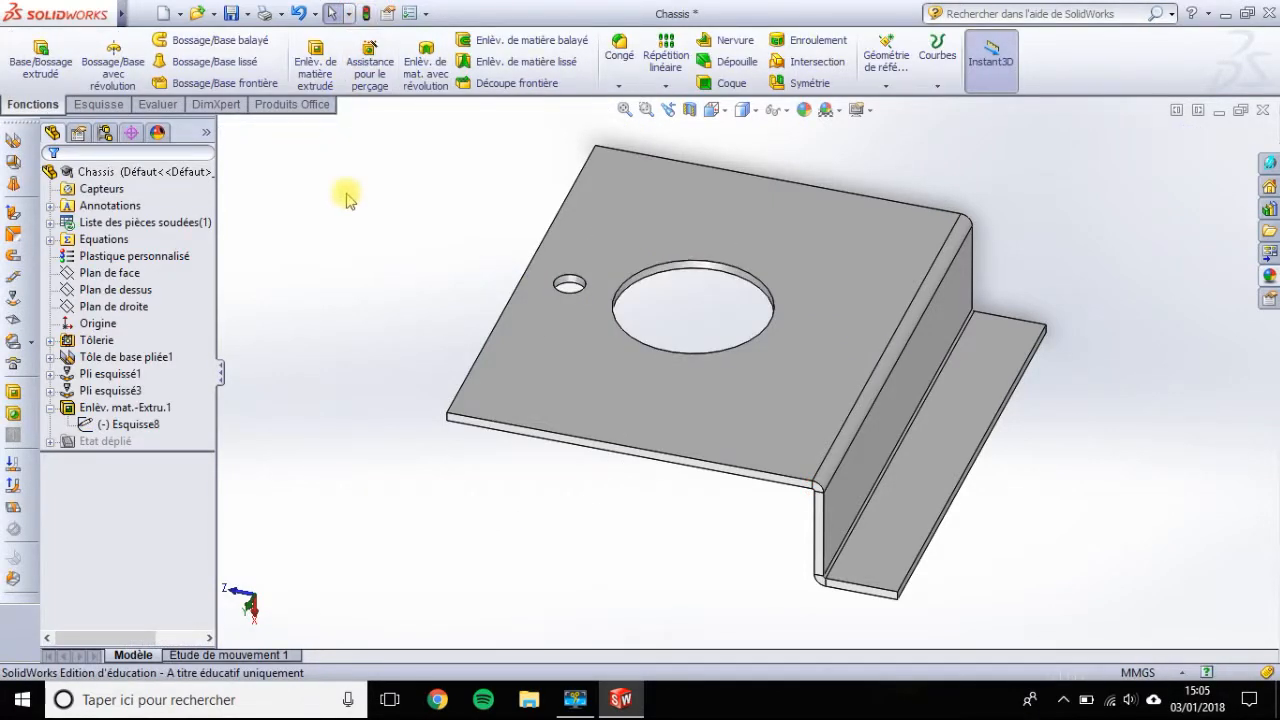
# Step: Reopen the definition of the hole cut, review its end-condition options and accept it with A travers tout
pyautogui.click(64, 407)
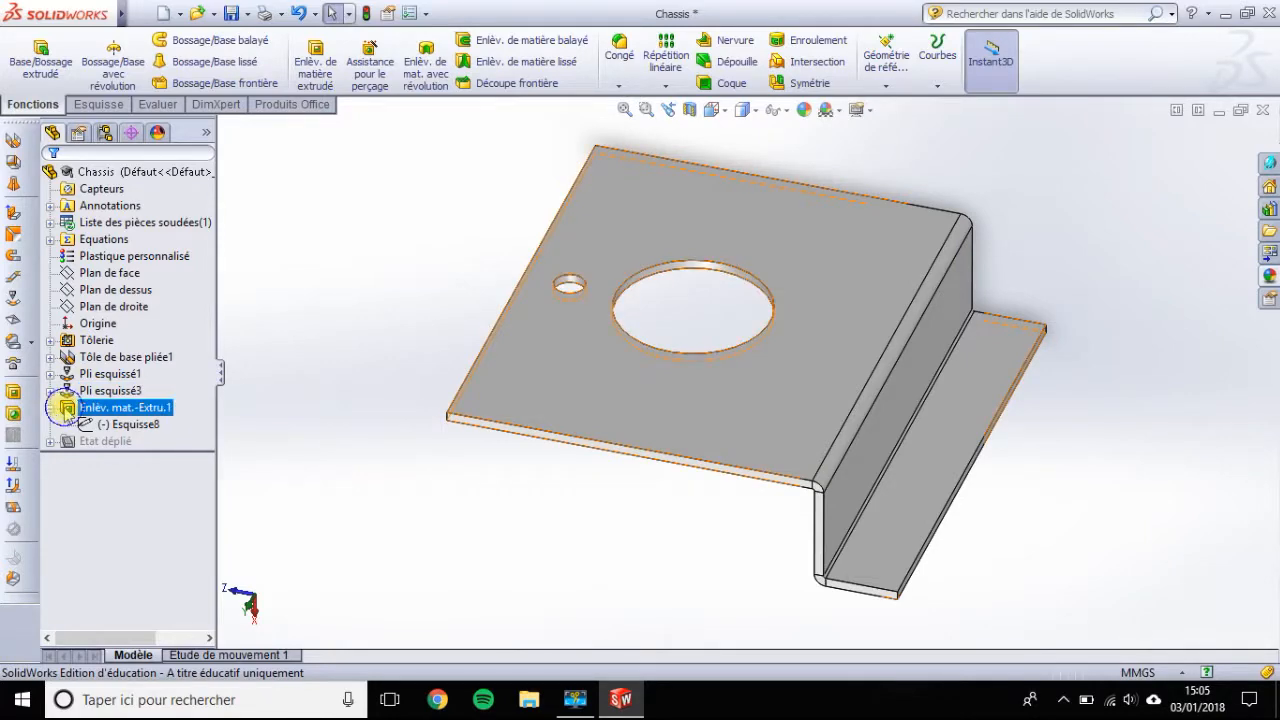
pyautogui.rightClick(64, 407)
pyautogui.click(76, 356)
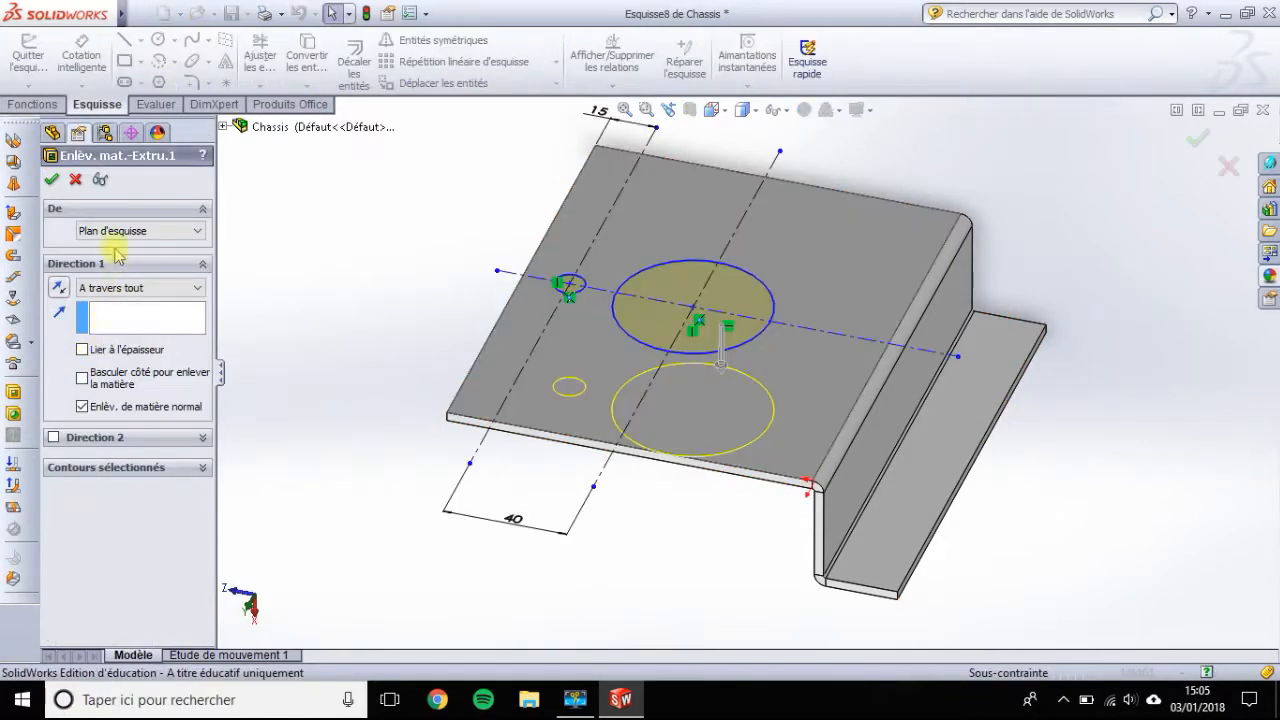
pyautogui.click(194, 290)
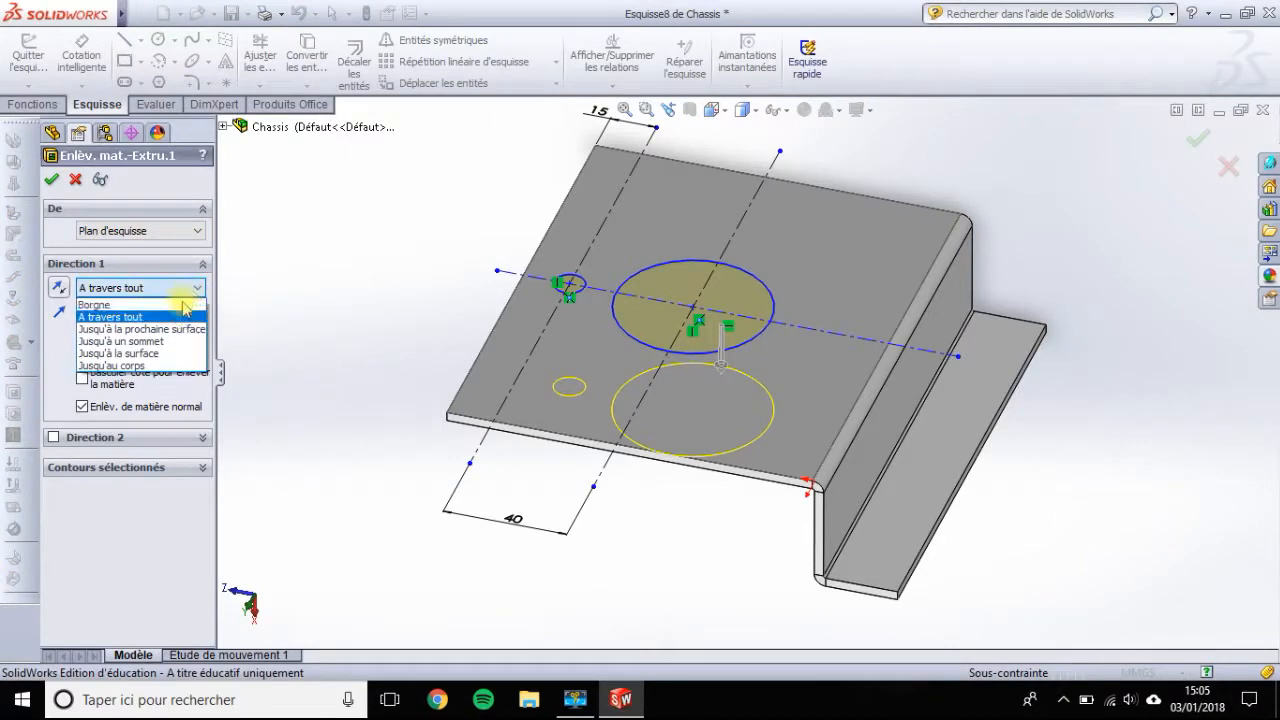
pyautogui.click(181, 259)
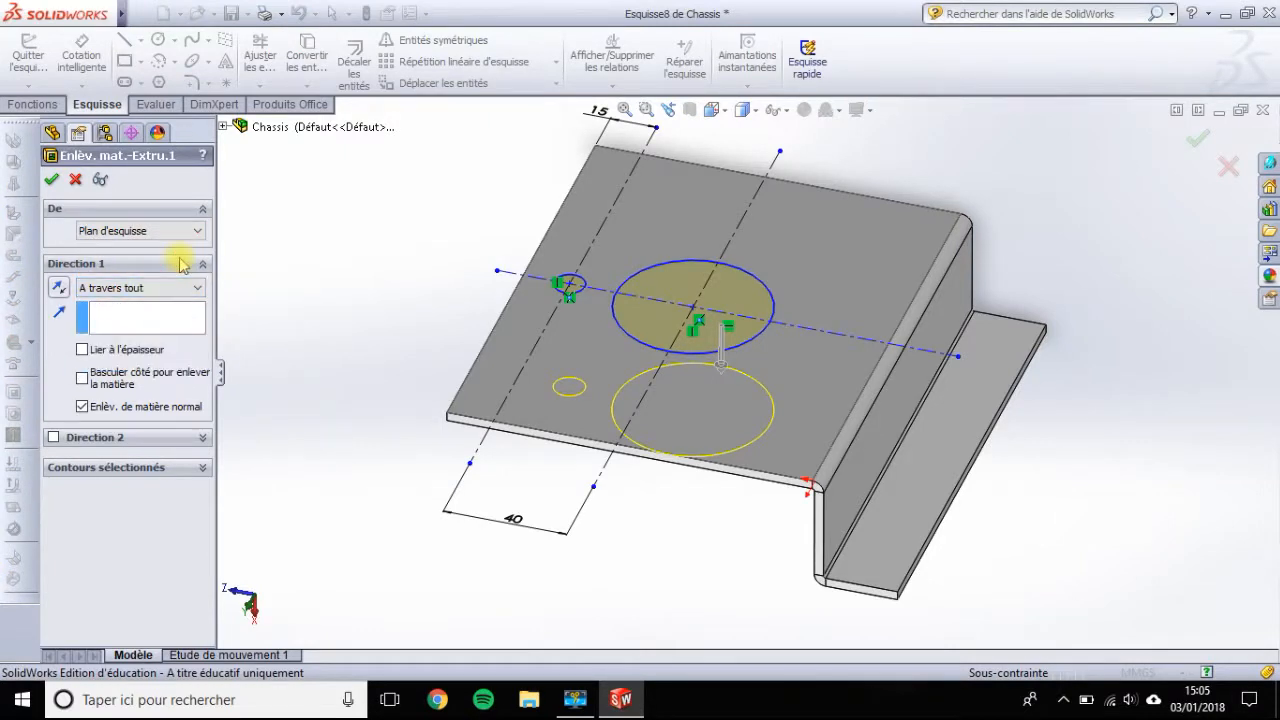
pyautogui.click(55, 179)
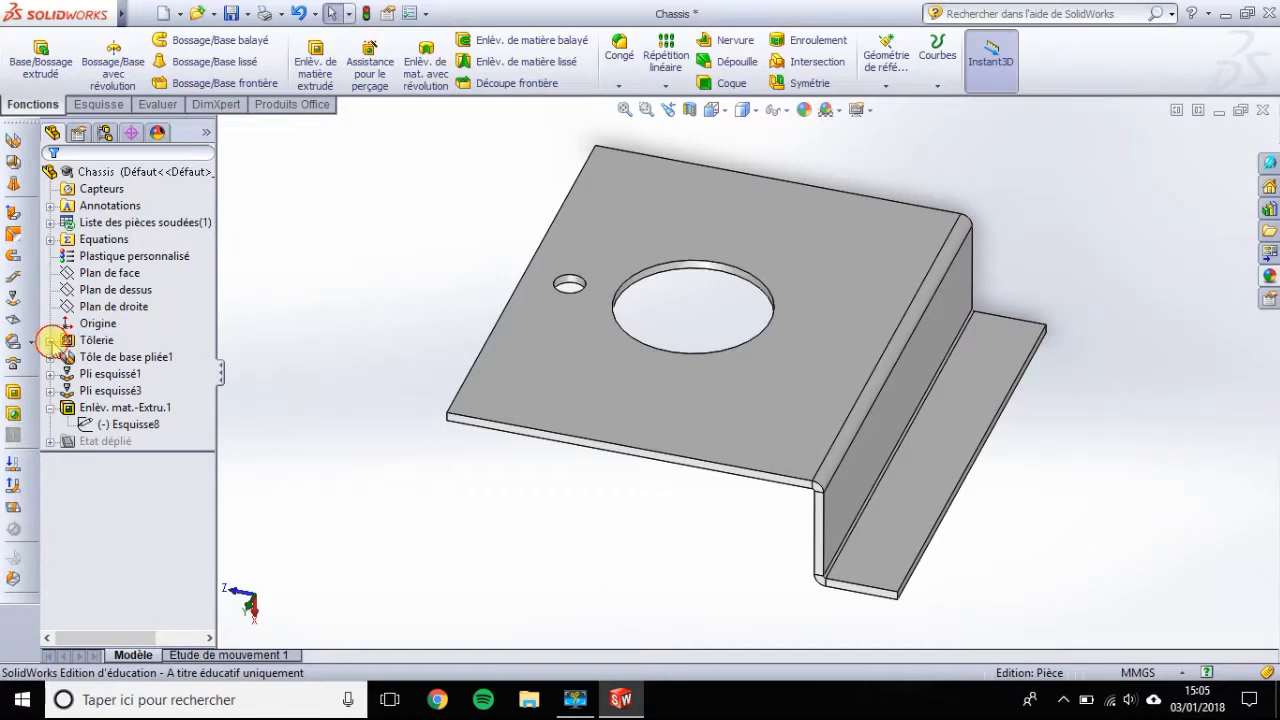
# Step: Open the part's sheet metal parameters, try a thickness of 2 mm, put it back to 3 mm and accept
pyautogui.click(51, 340)
pyautogui.click(100, 356)
pyautogui.rightClick(92, 357)
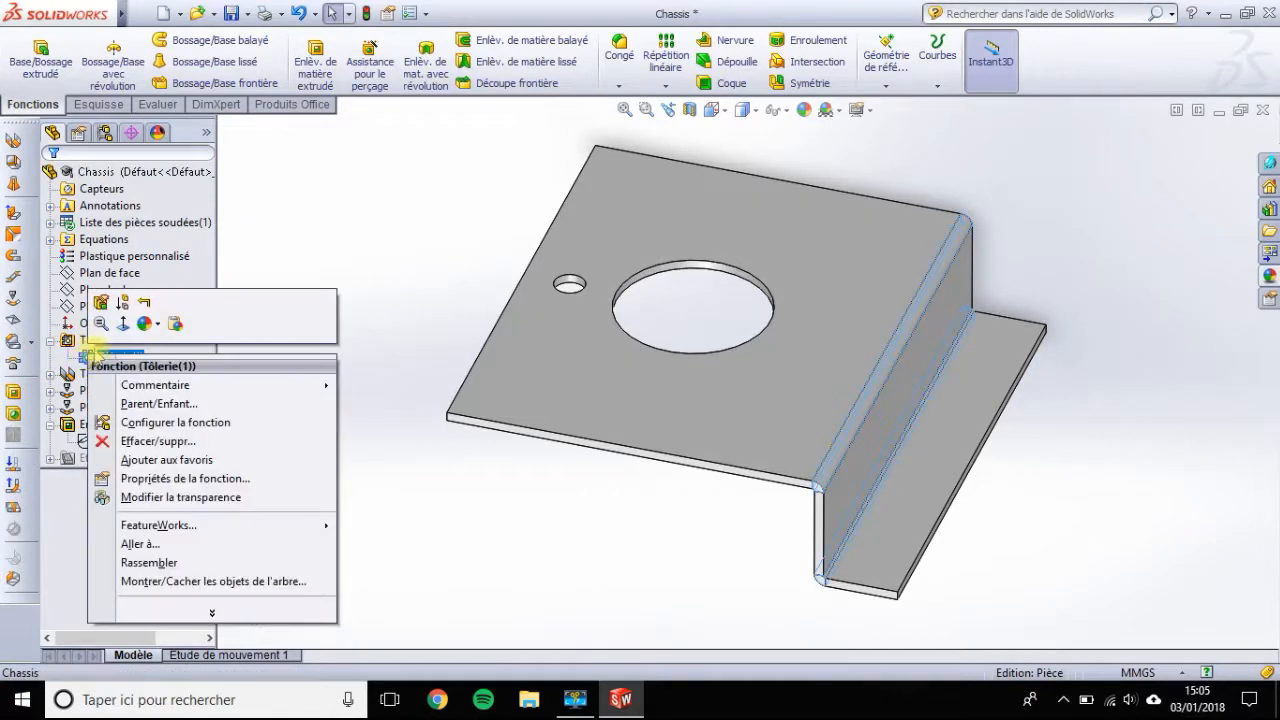
pyautogui.click(101, 305)
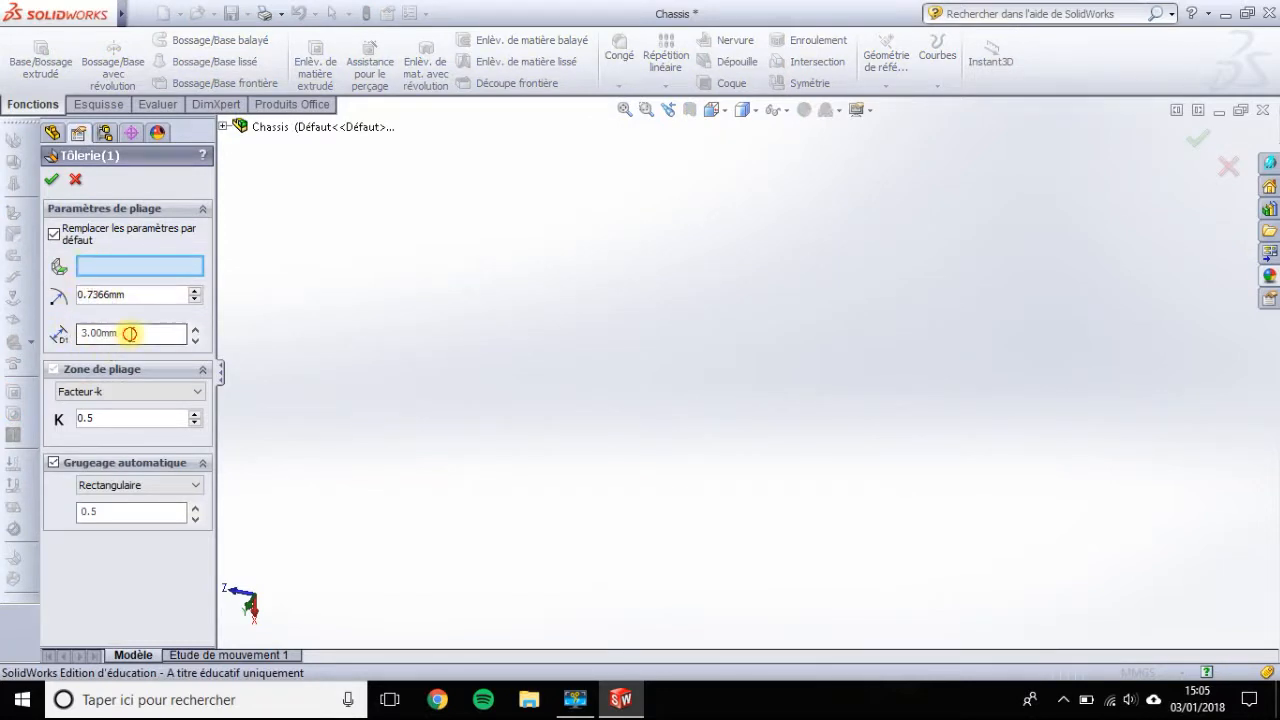
pyautogui.moveTo(130, 333); pyautogui.dragTo(61, 334)
pyautogui.write('2')
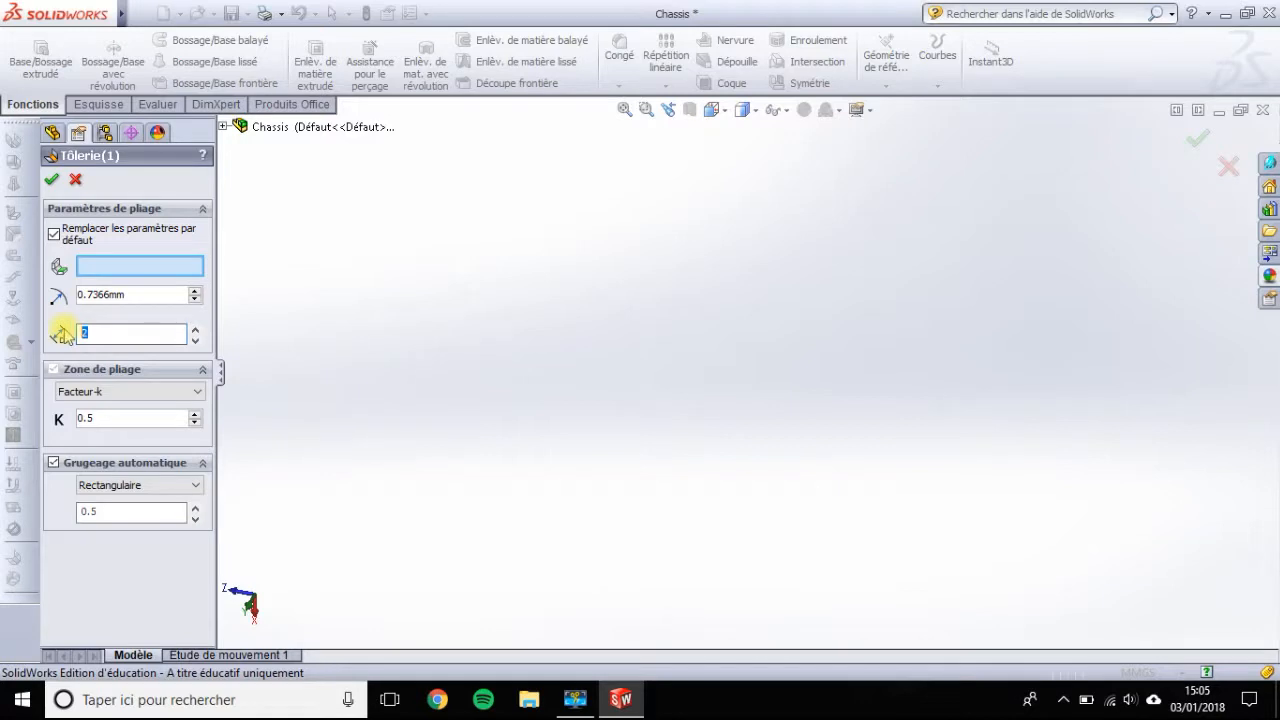
pyautogui.write('3.00mm')
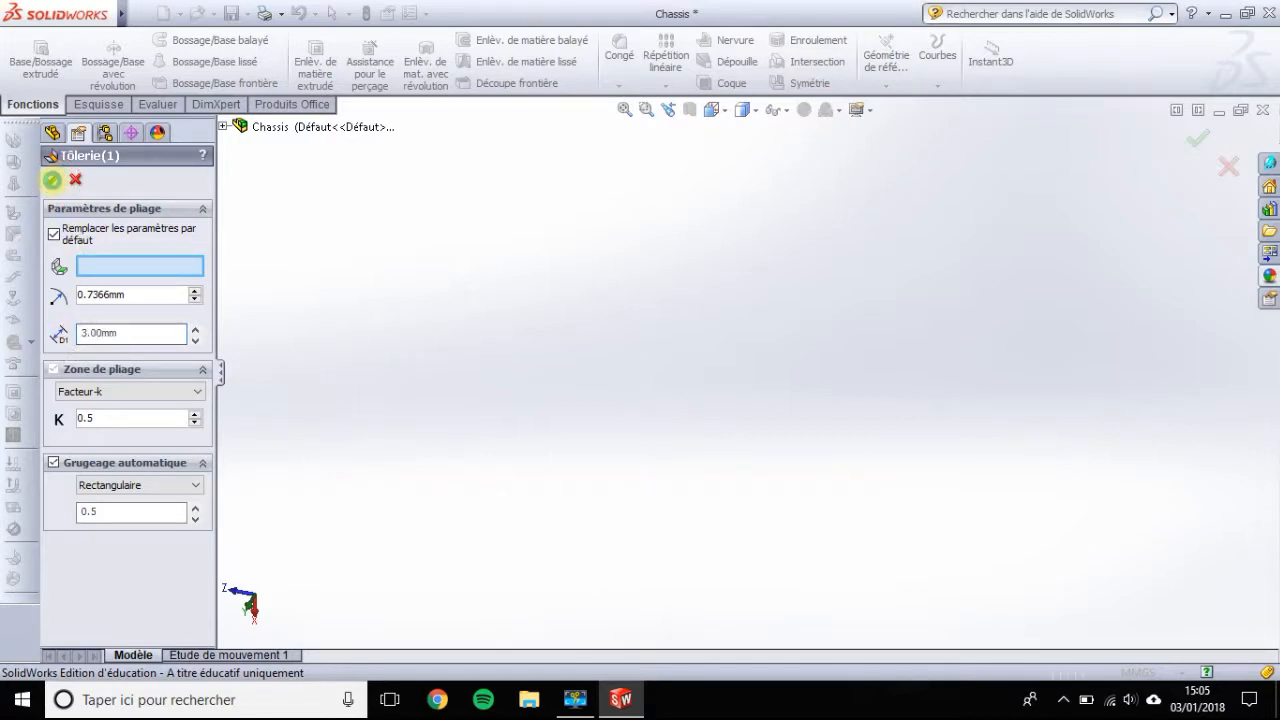
pyautogui.click(52, 180)
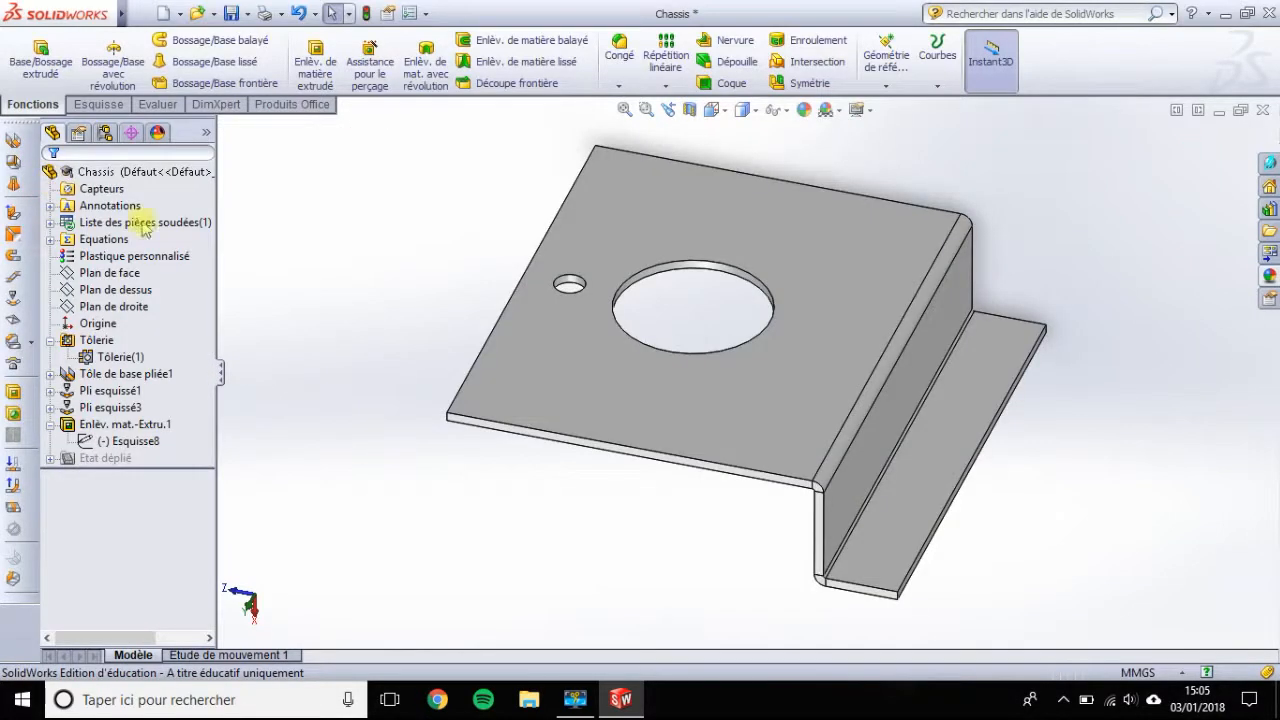
# Step: Save the modified Chassis part
pyautogui.click(233, 15)
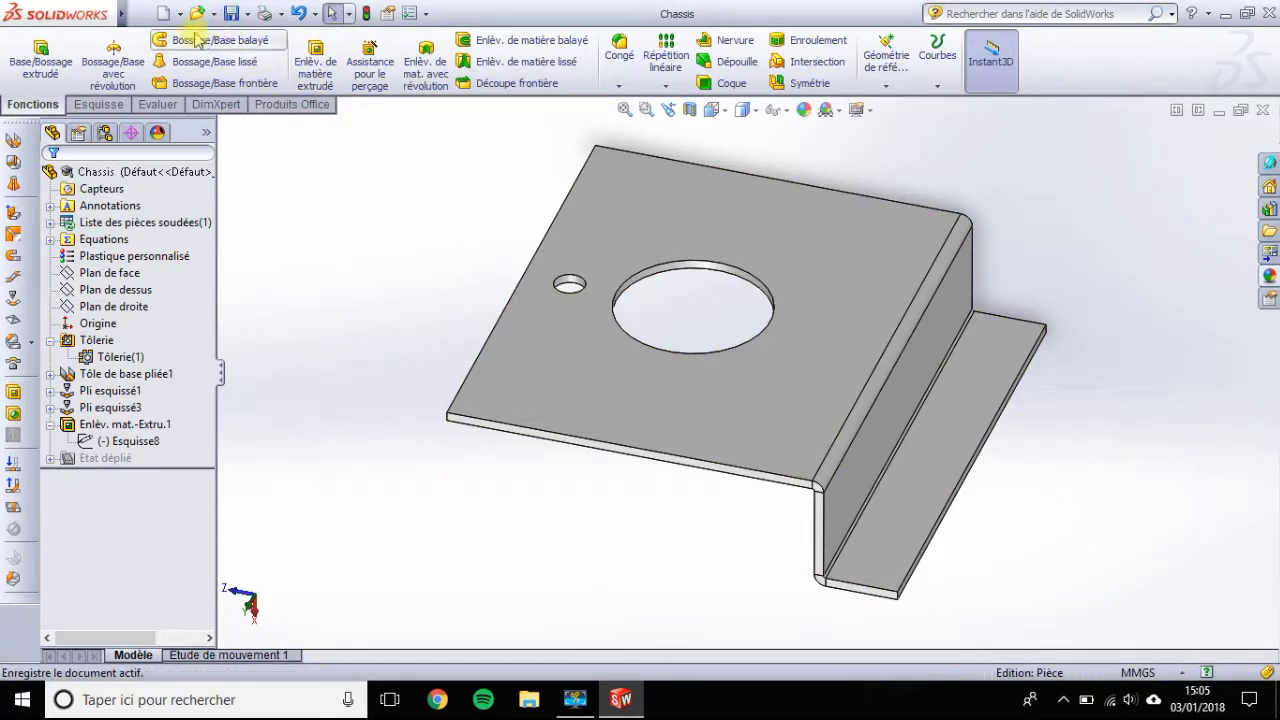